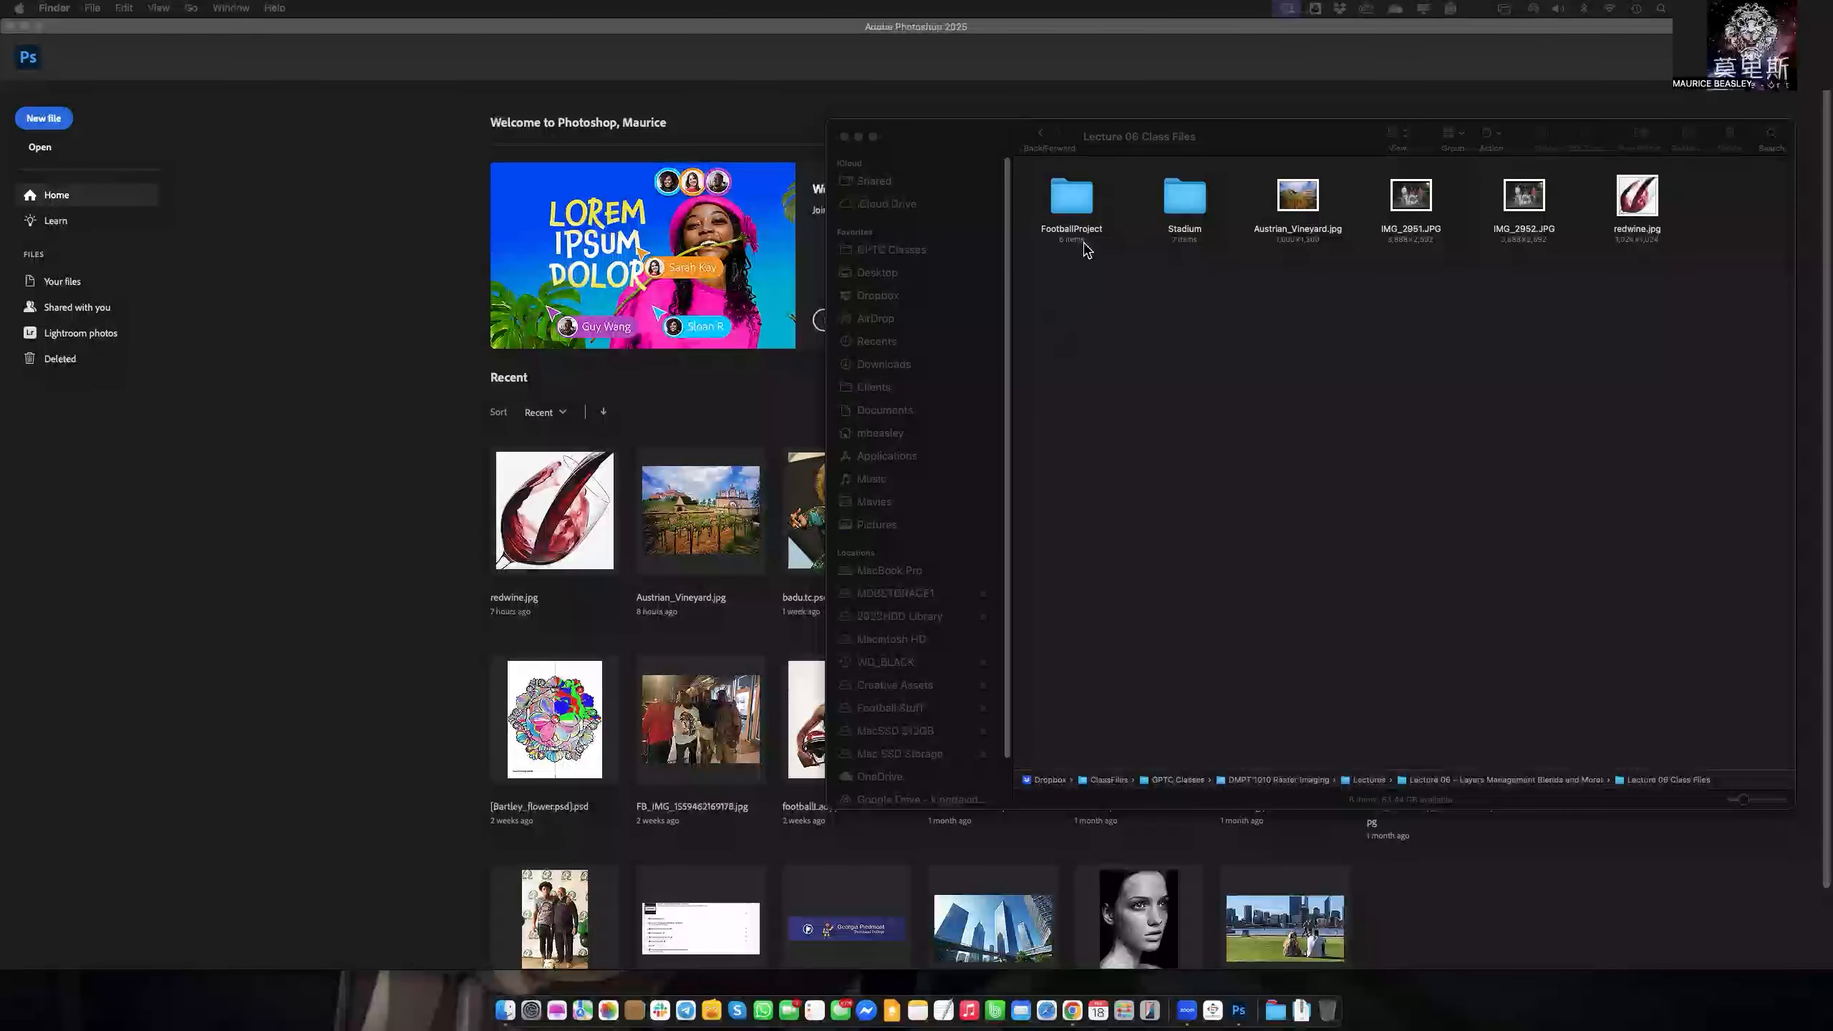
# Open the FootballProject folder and preview each of its image files, looking at Number50.psd more than once
pyautogui.click(1074, 198)
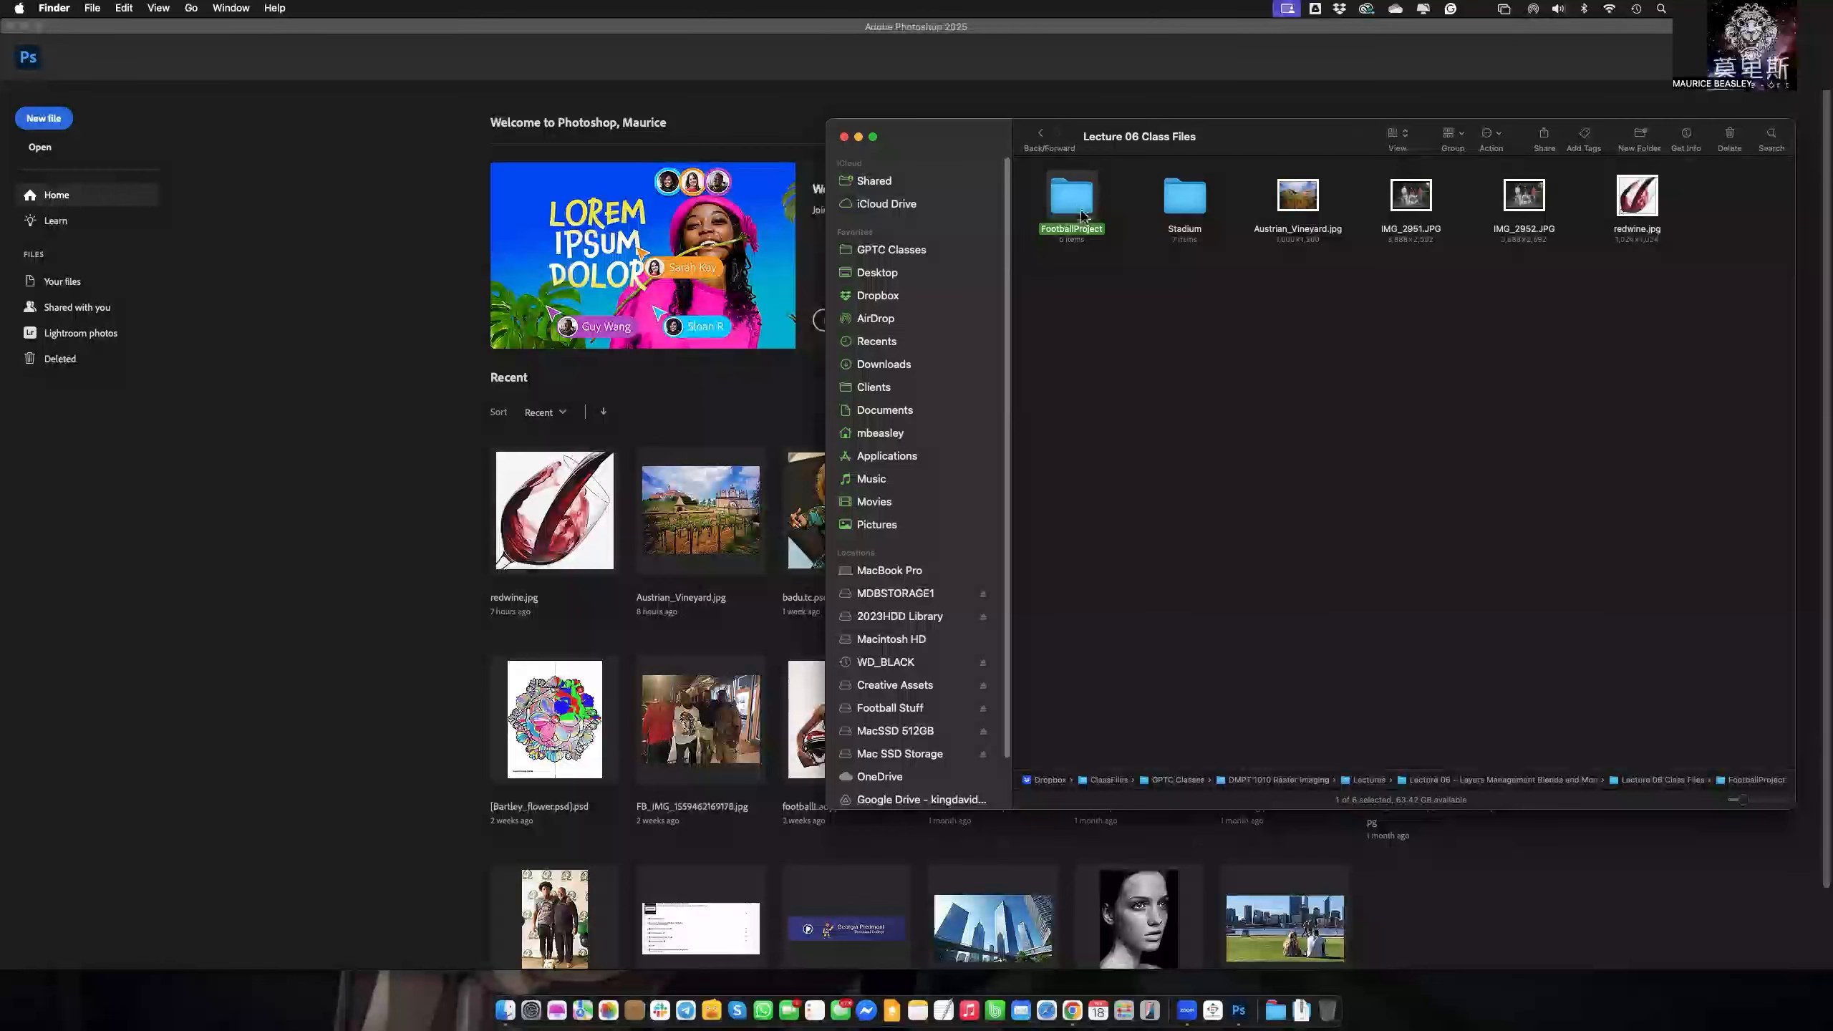
pyautogui.doubleClick(1083, 216)
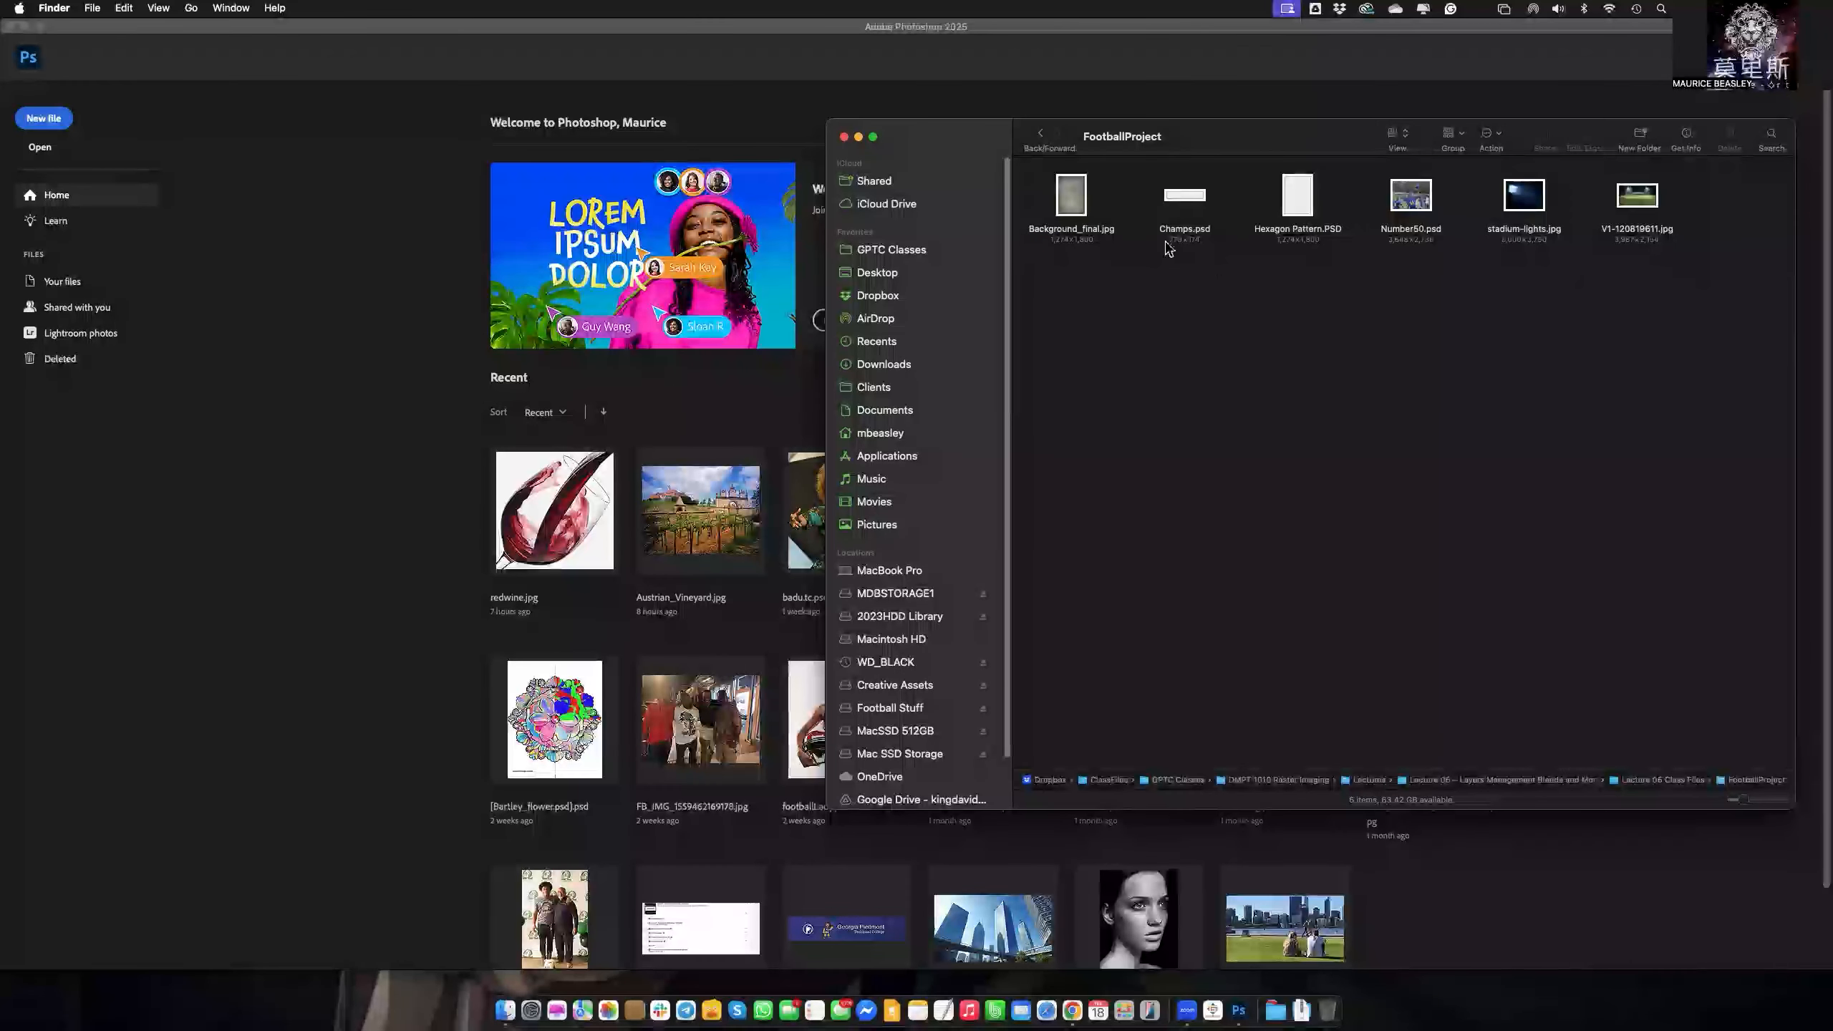
pyautogui.click(1635, 209)
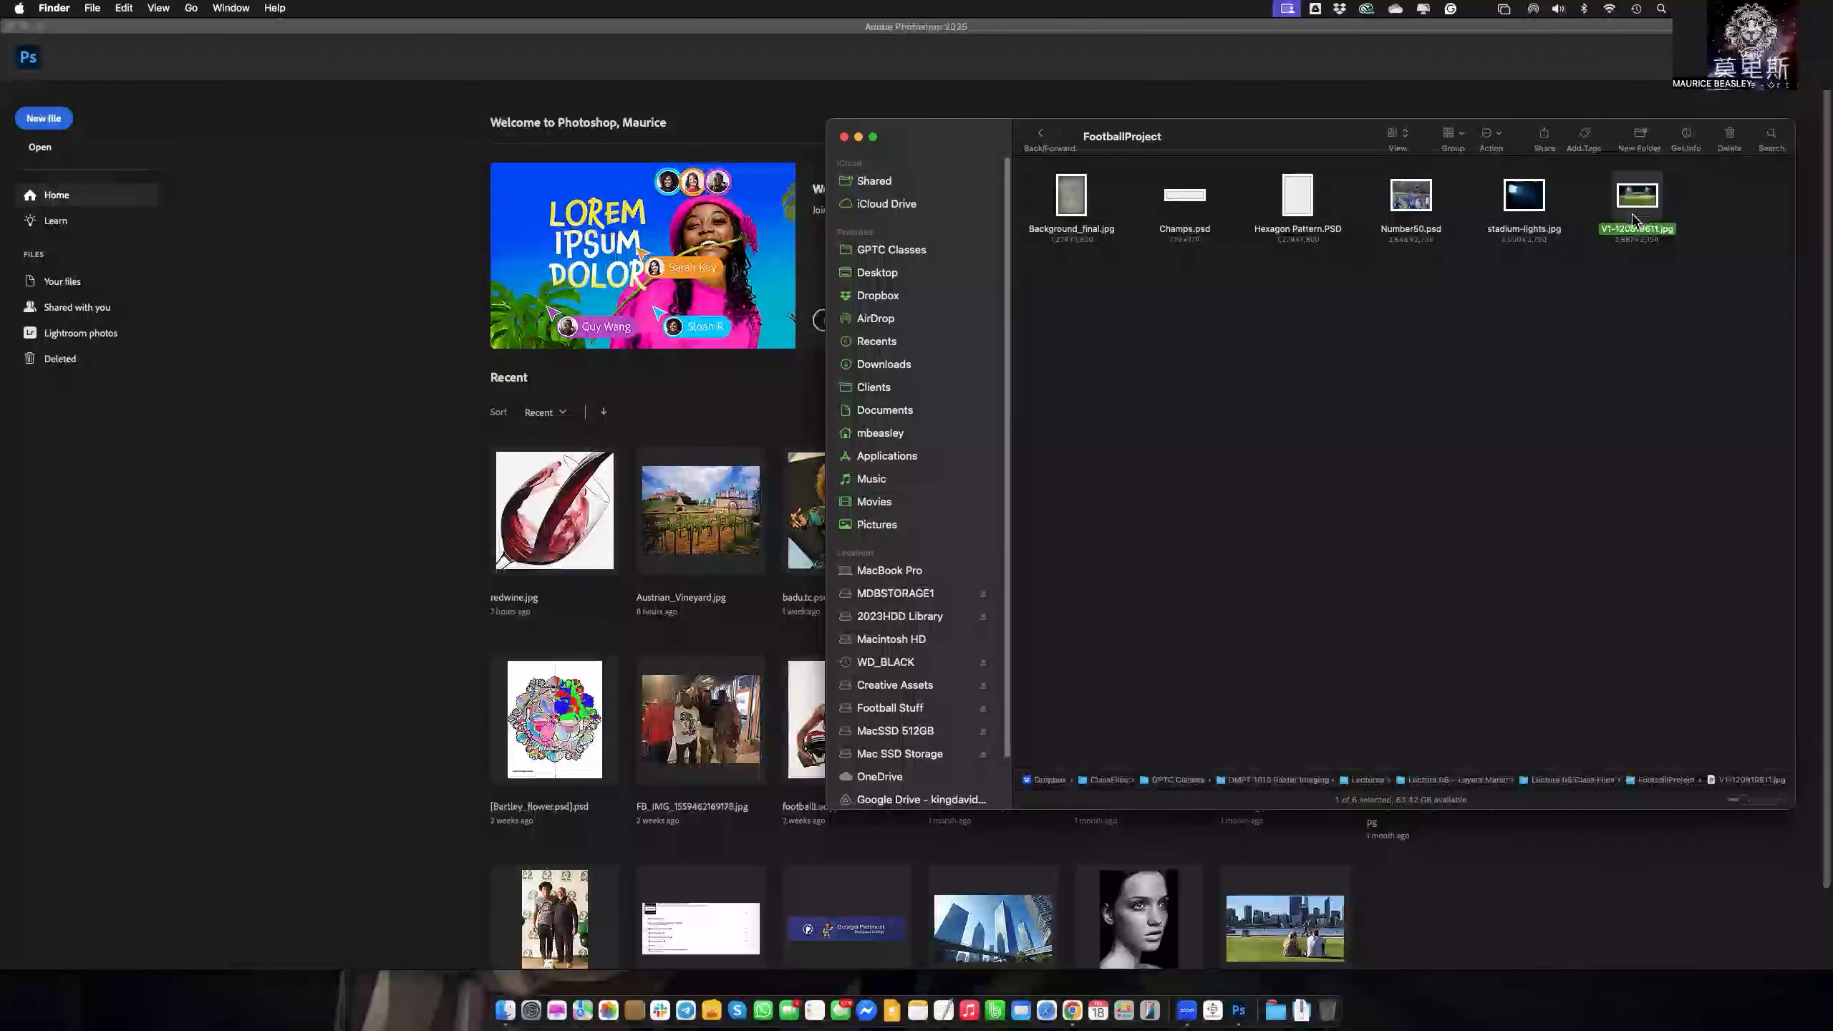
pyautogui.press('space')
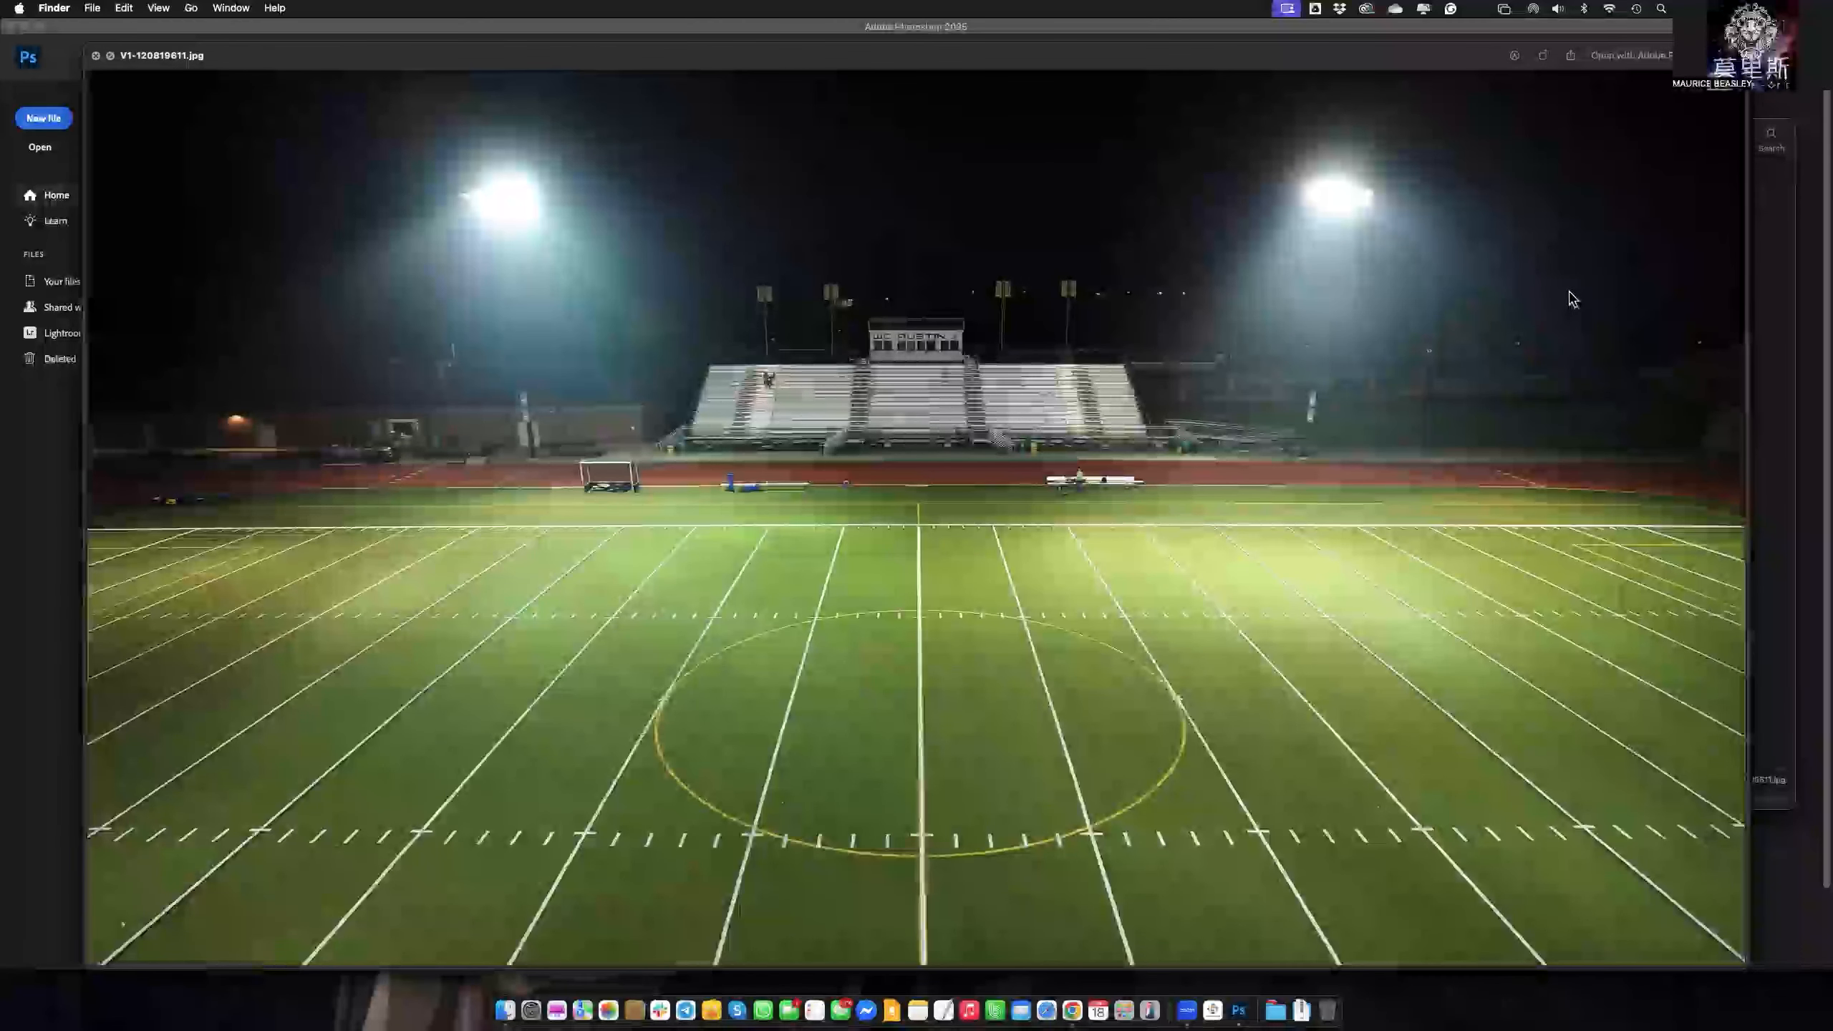
pyautogui.press('Left')
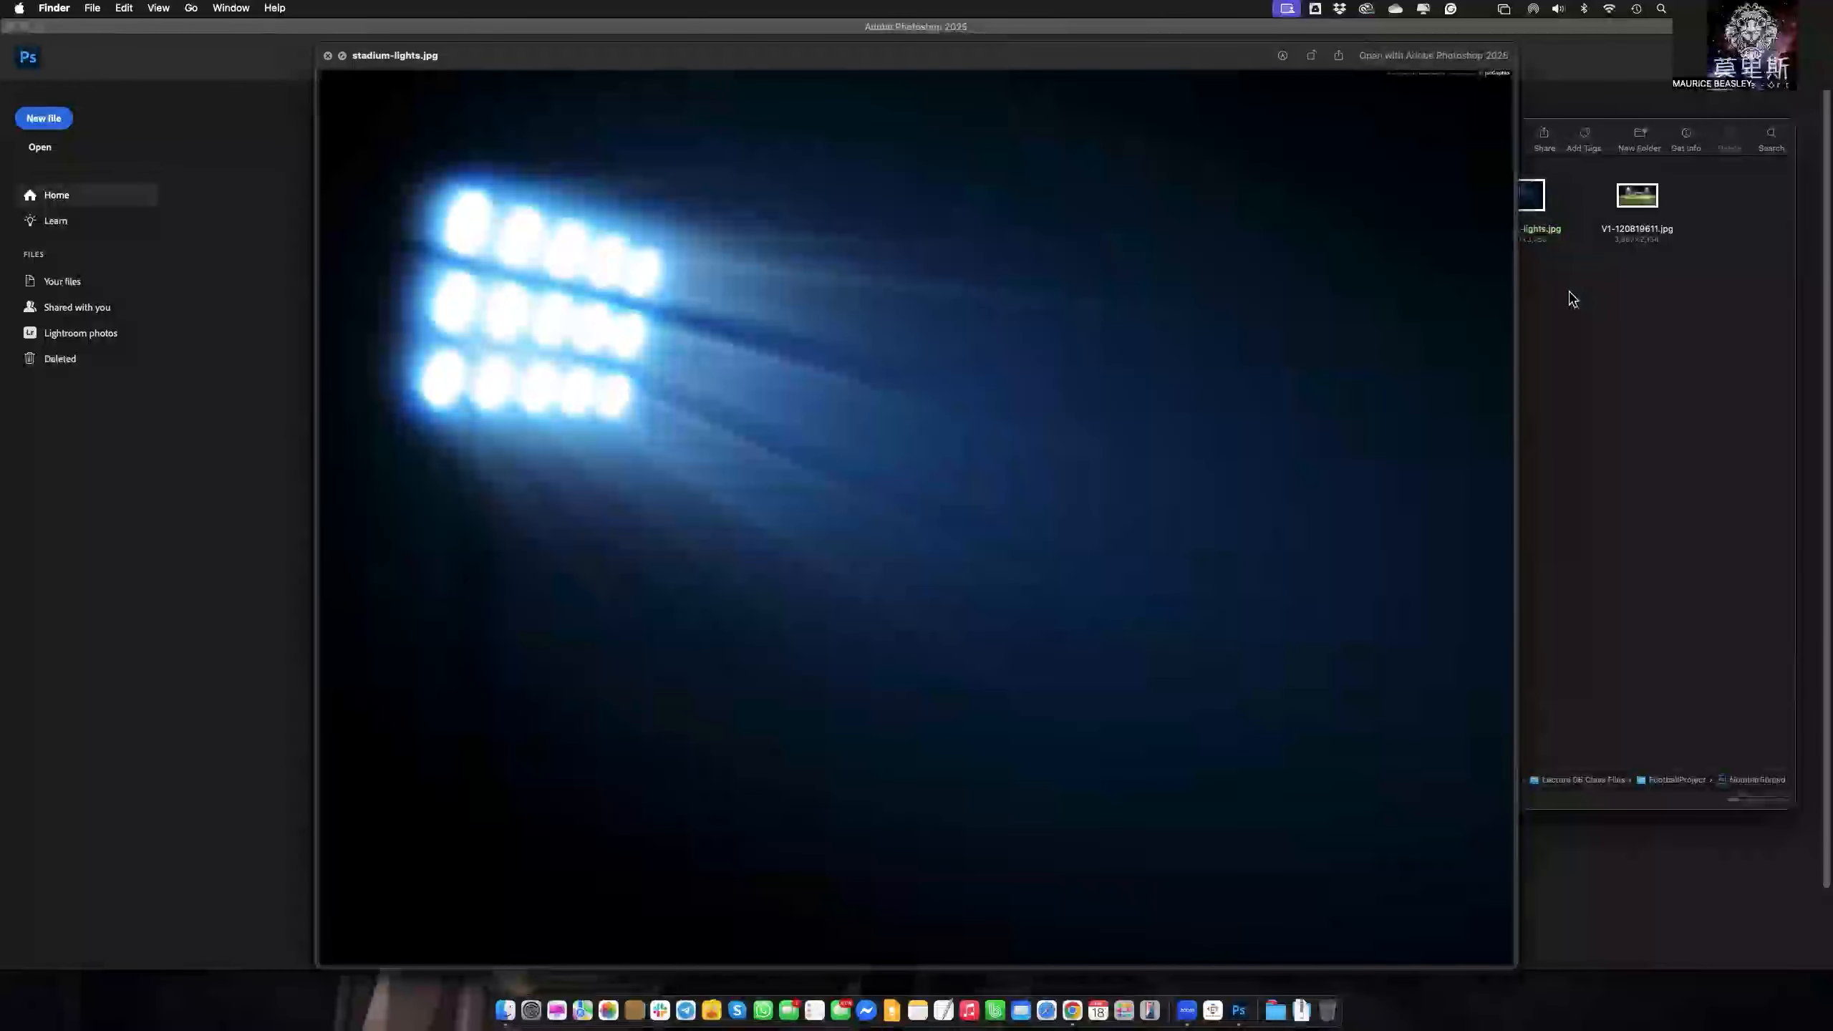
pyautogui.press('Left')
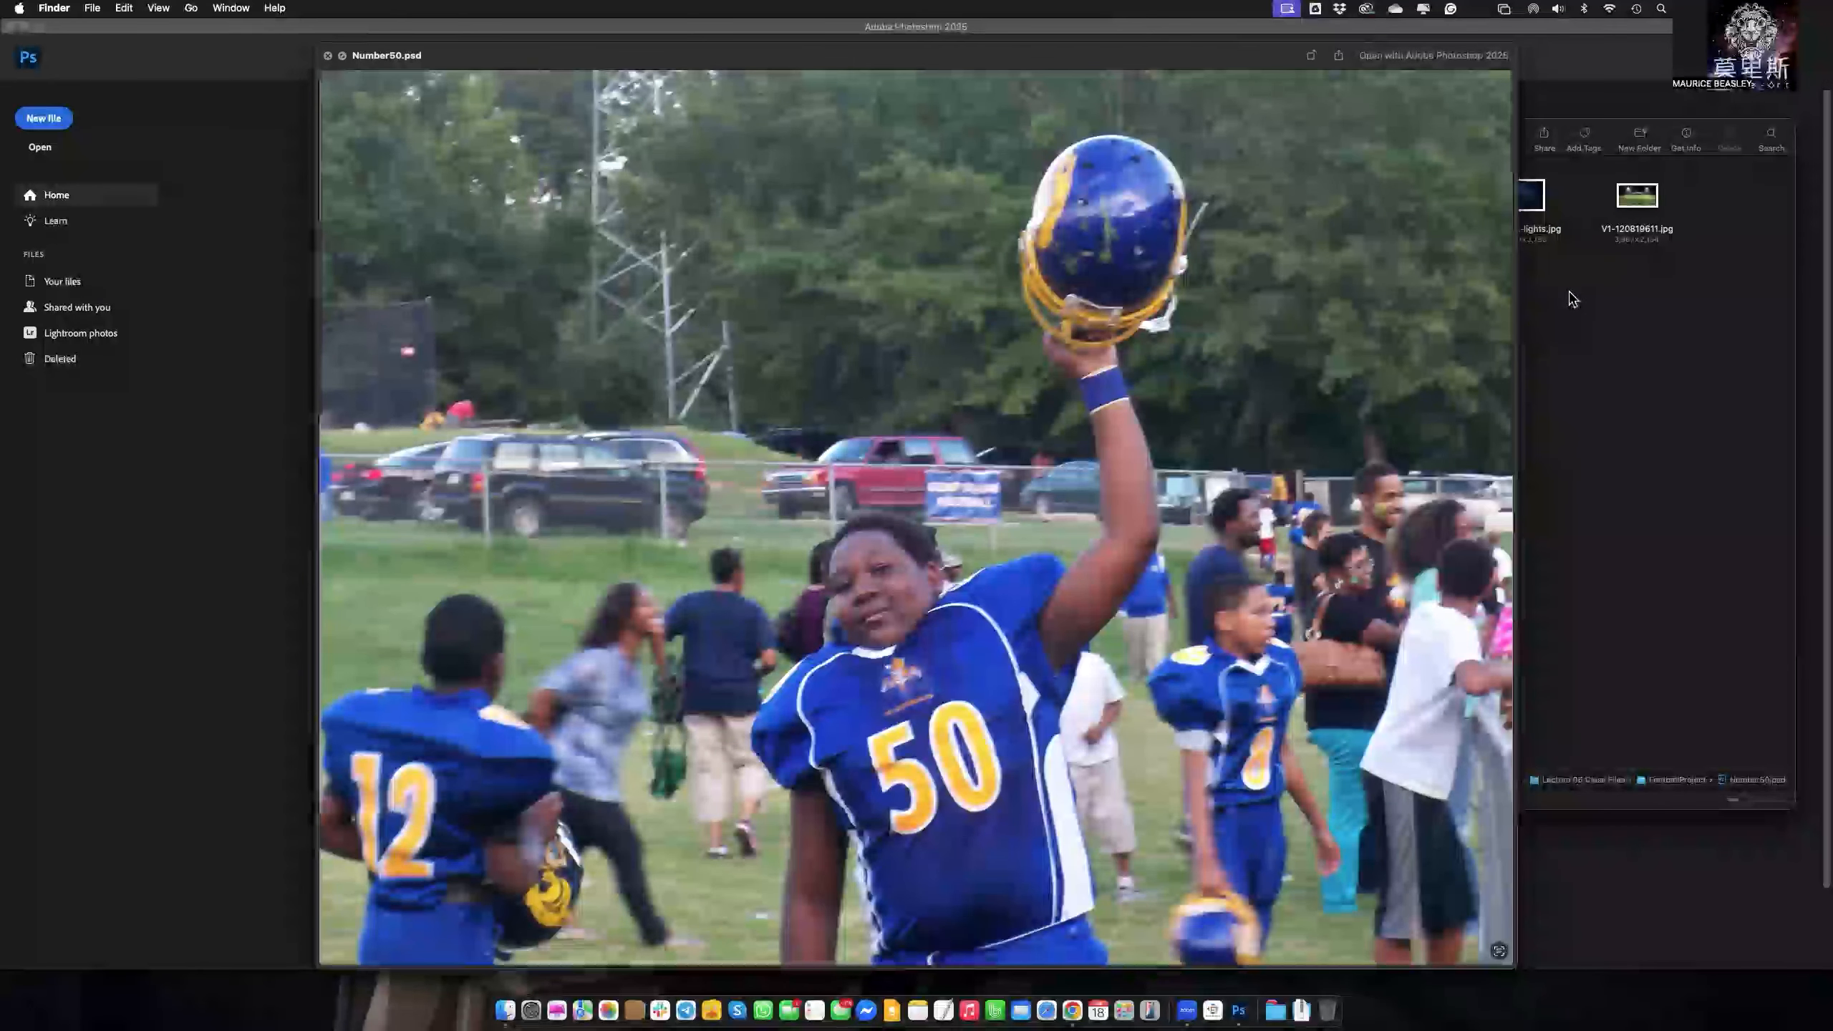
pyautogui.press('Left')
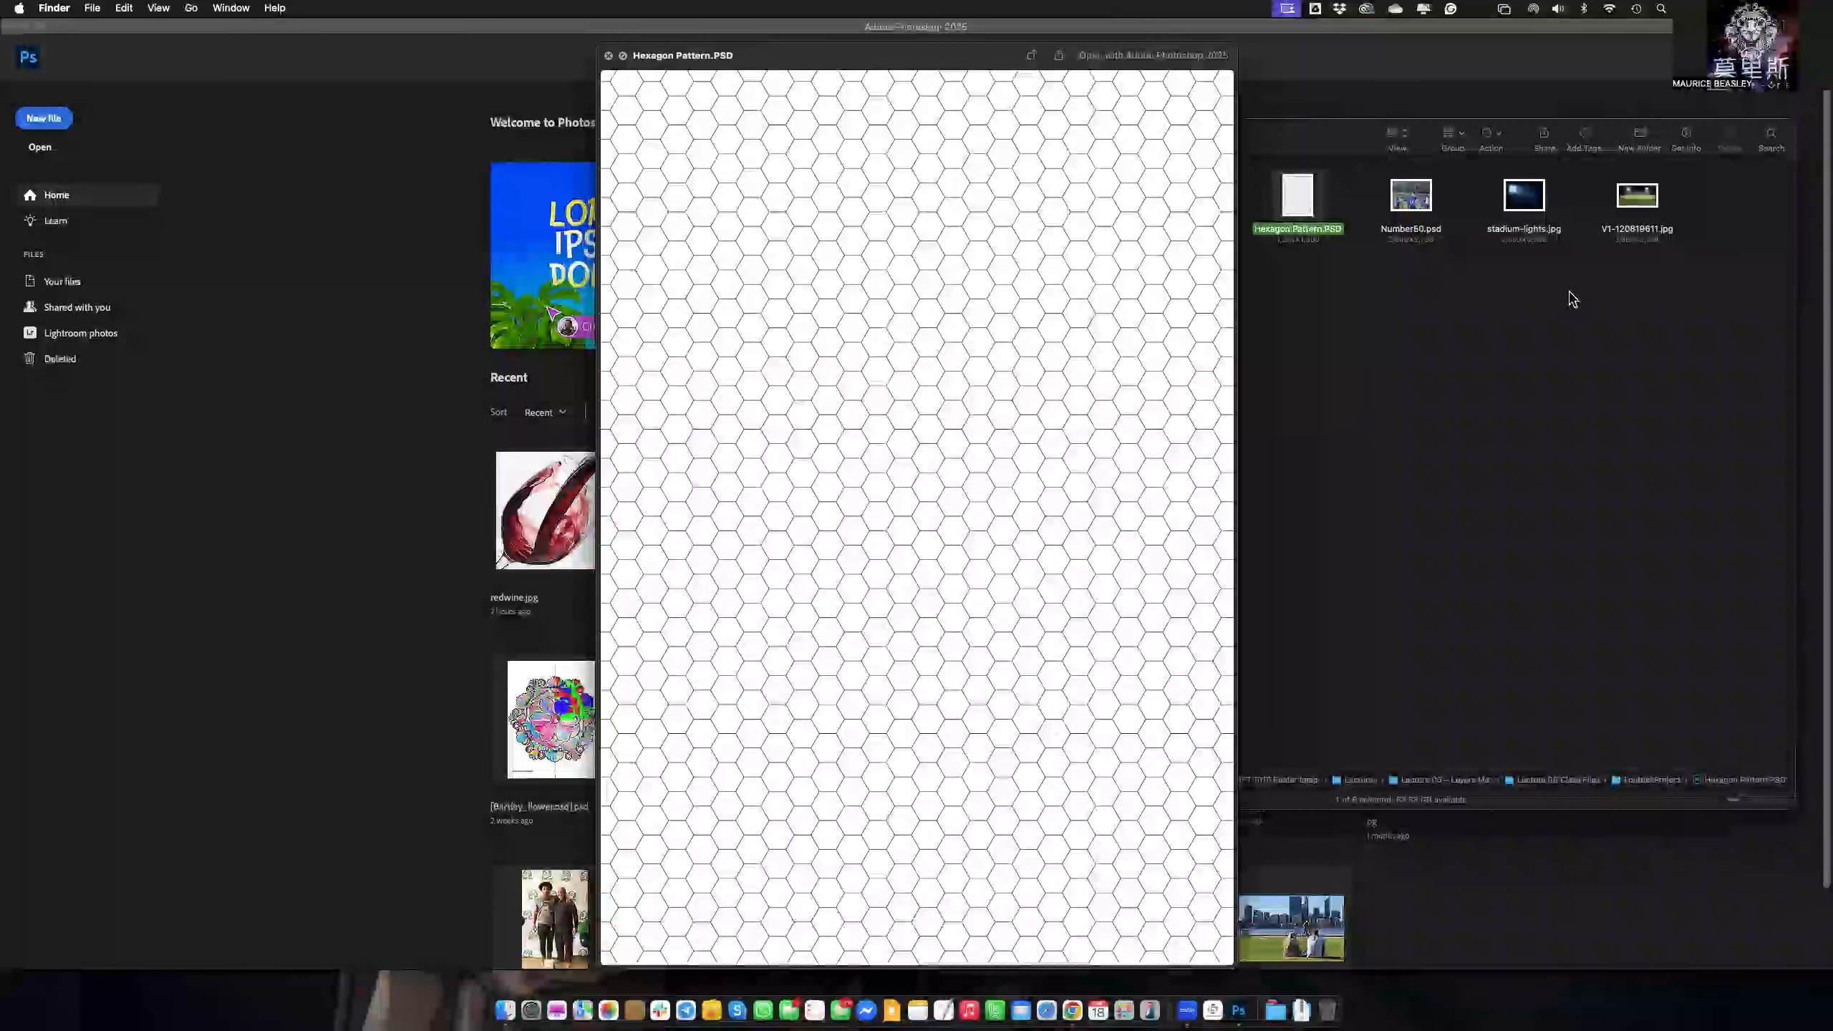
pyautogui.press('Left')
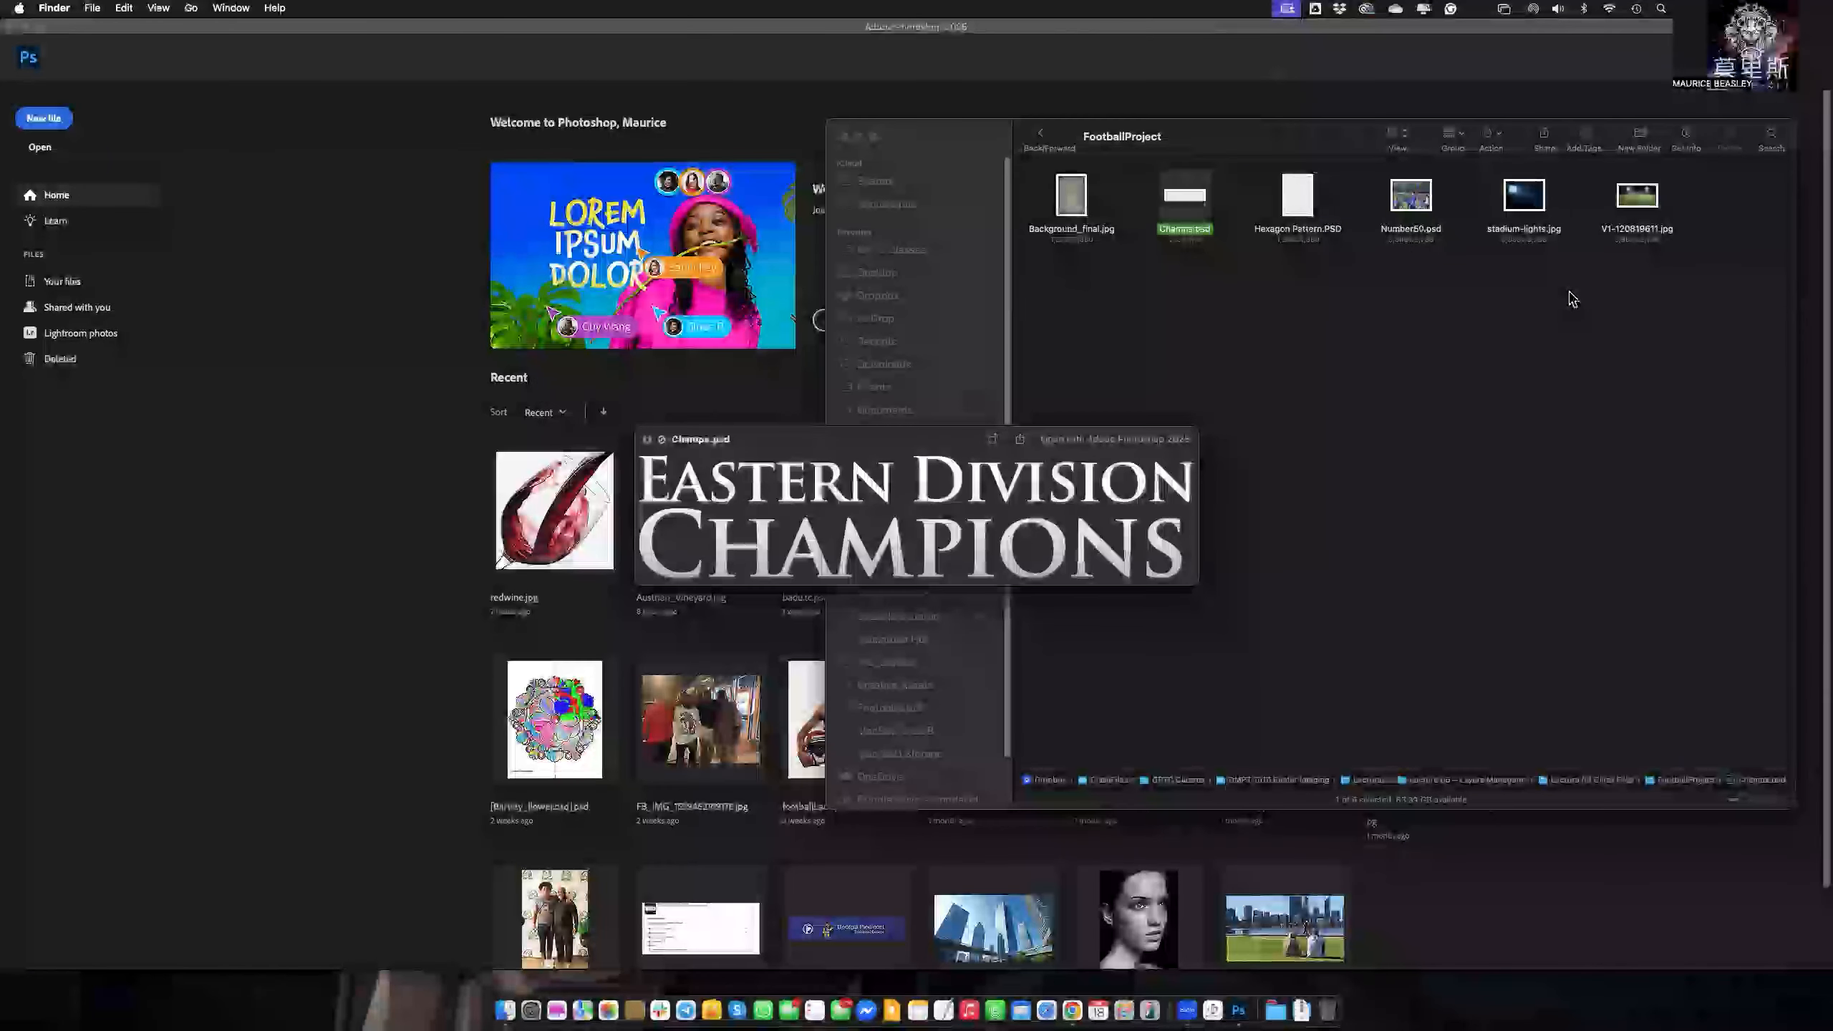
pyautogui.press('Left')
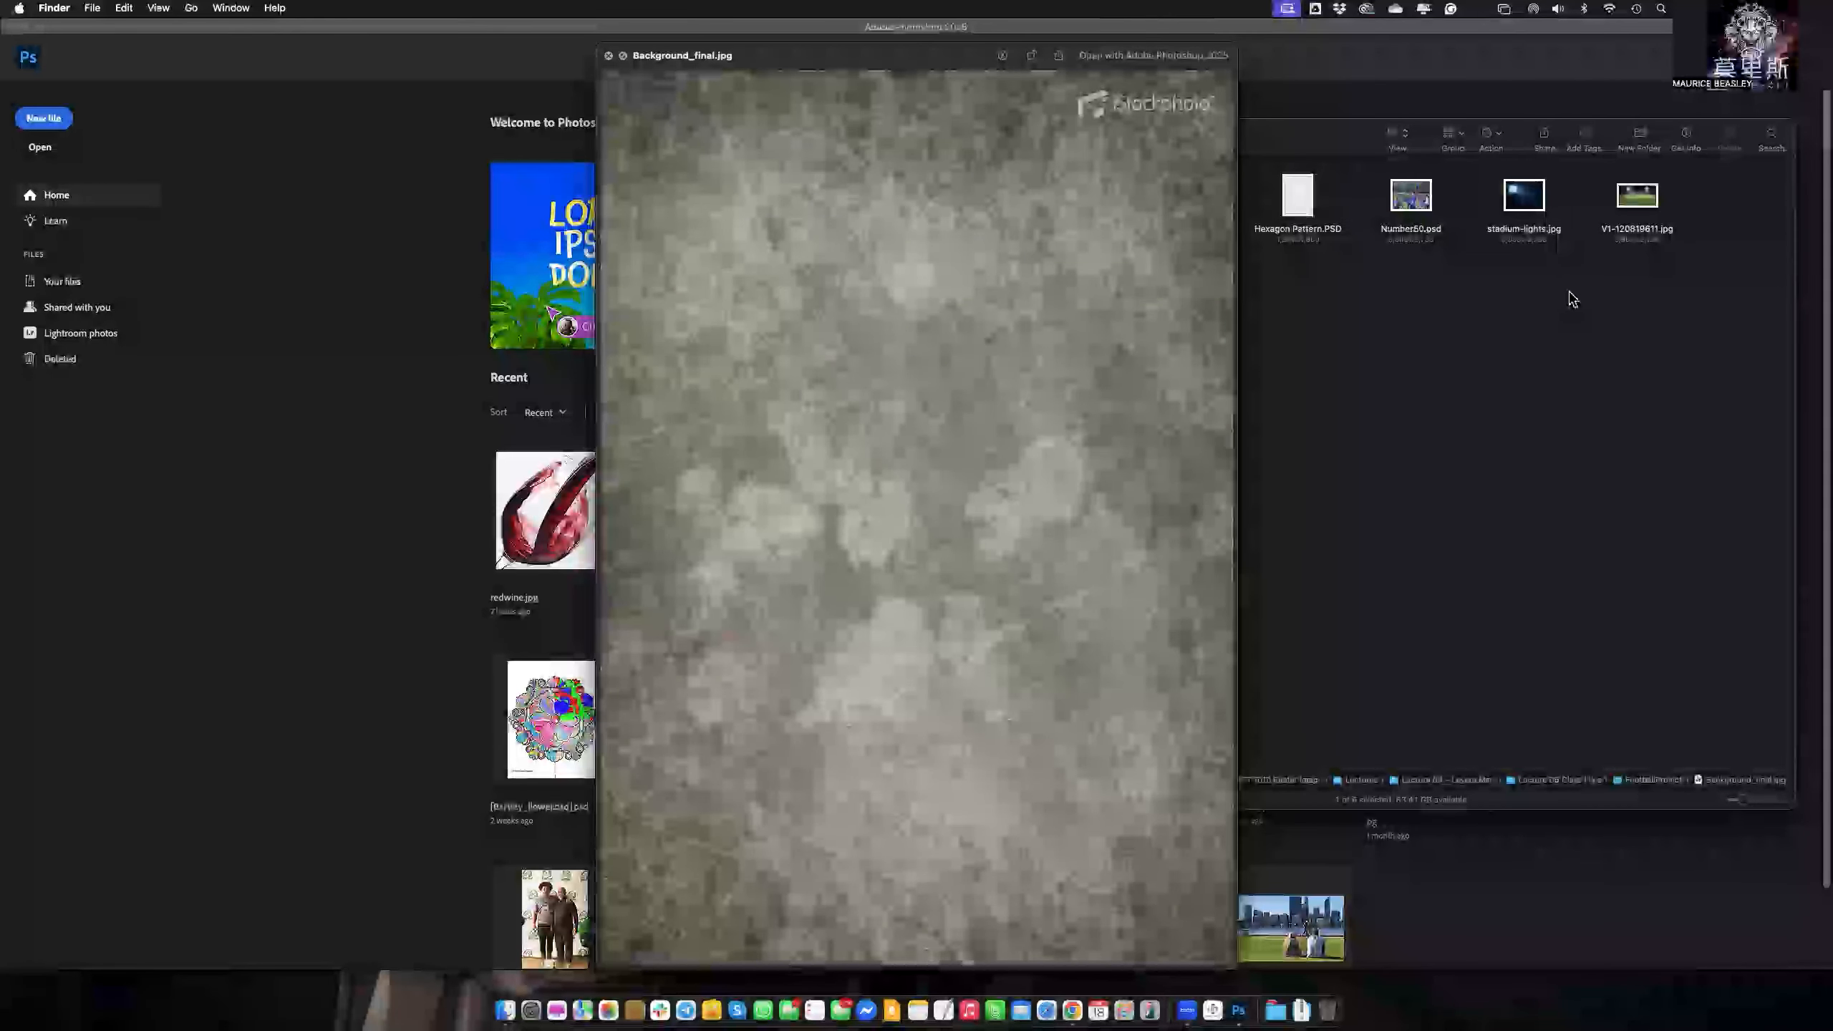
pyautogui.press('space')
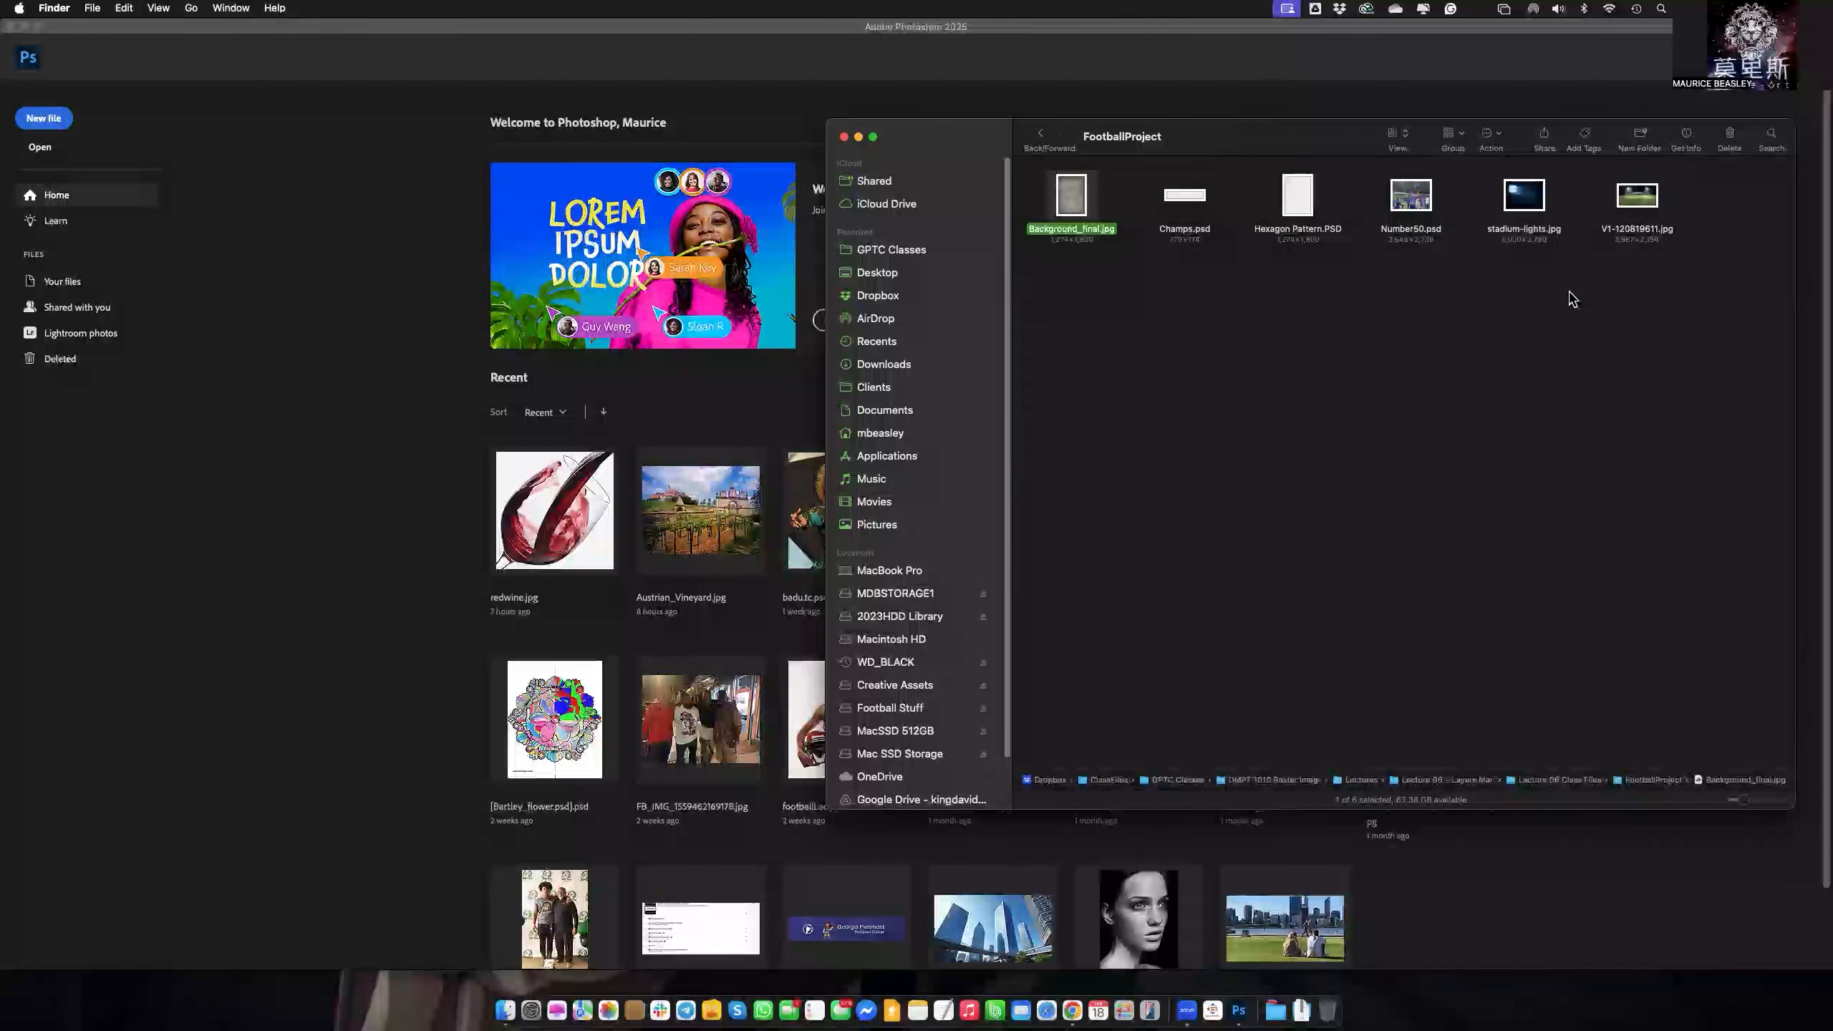
pyautogui.click(1398, 206)
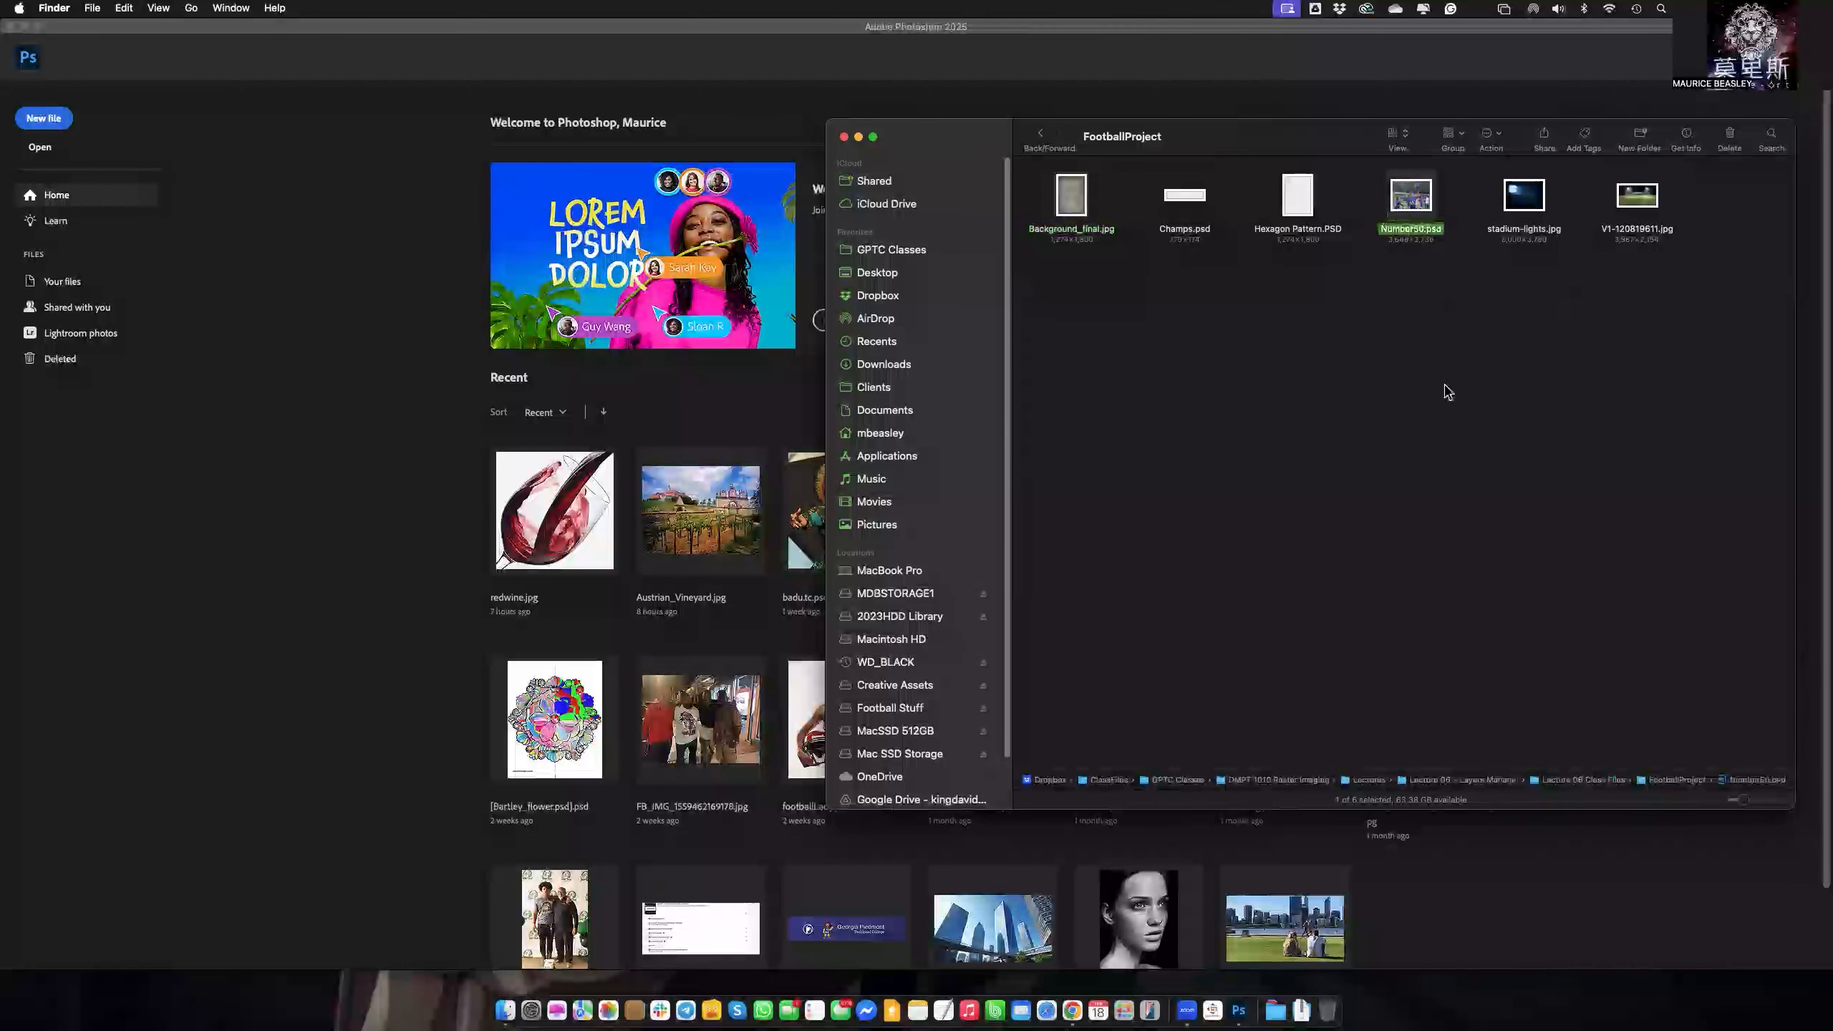
pyautogui.press('space')
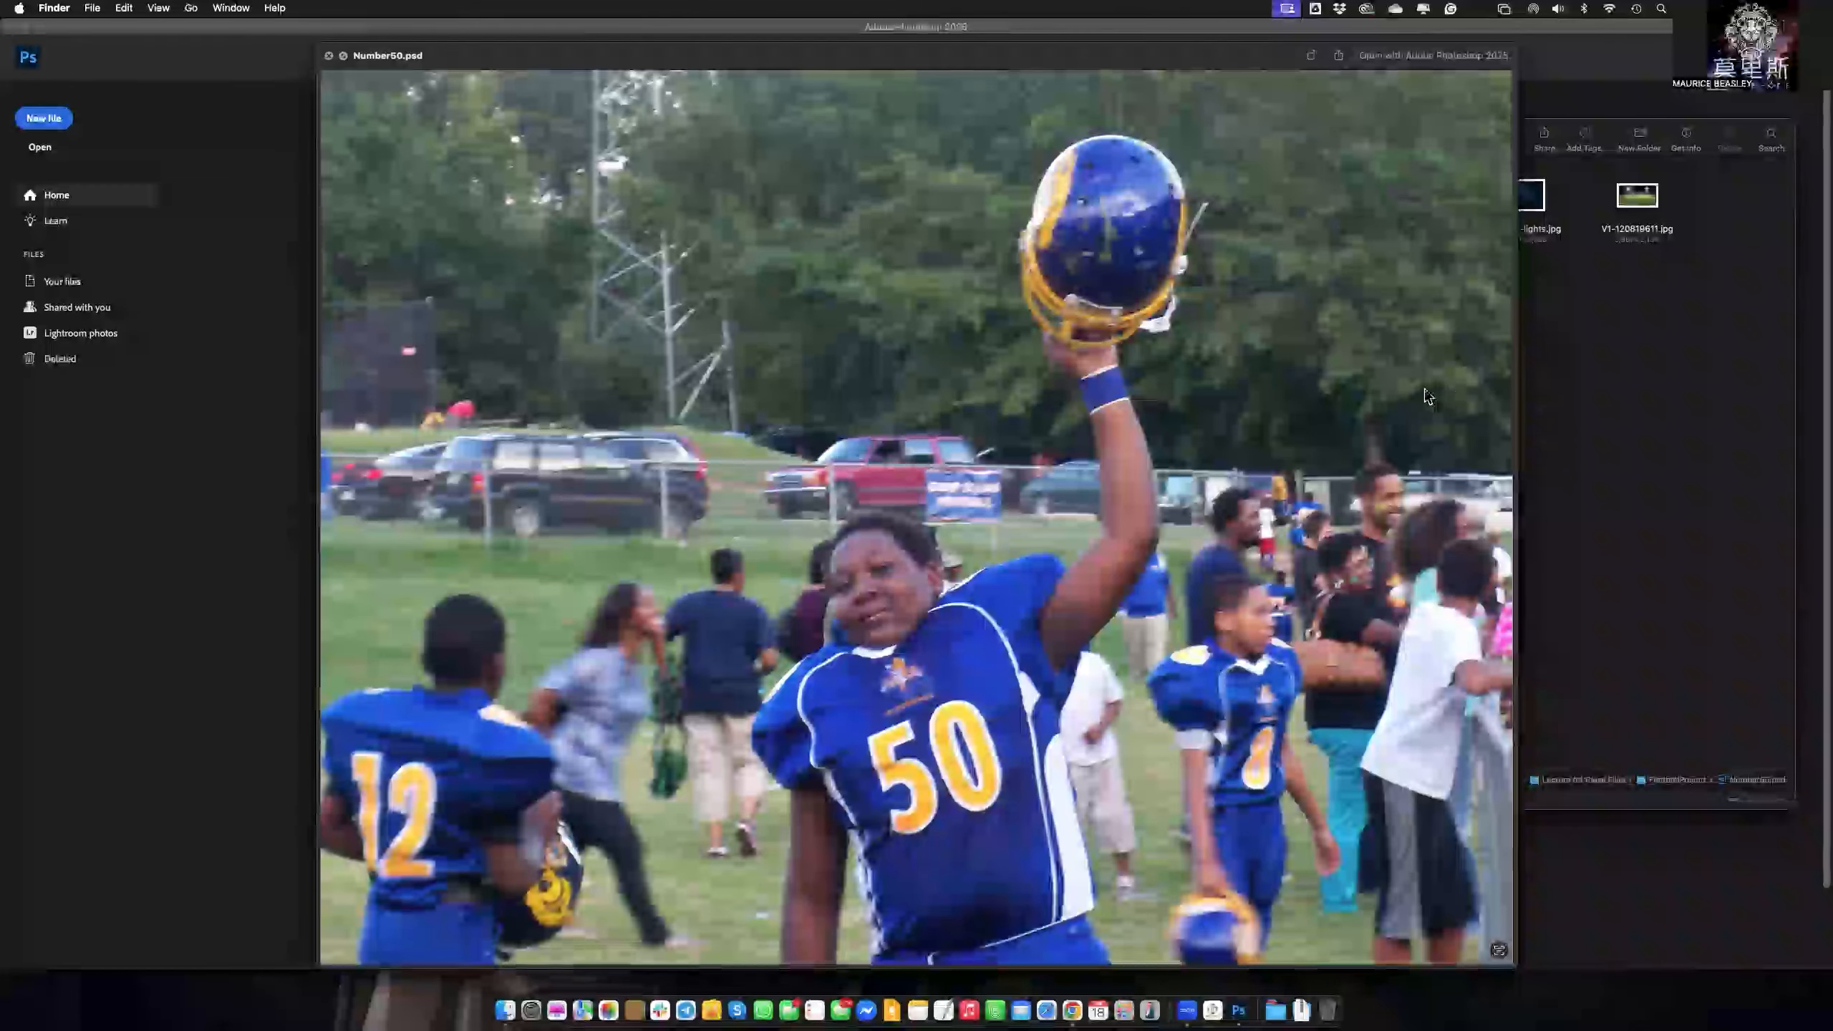
pyautogui.press('space')
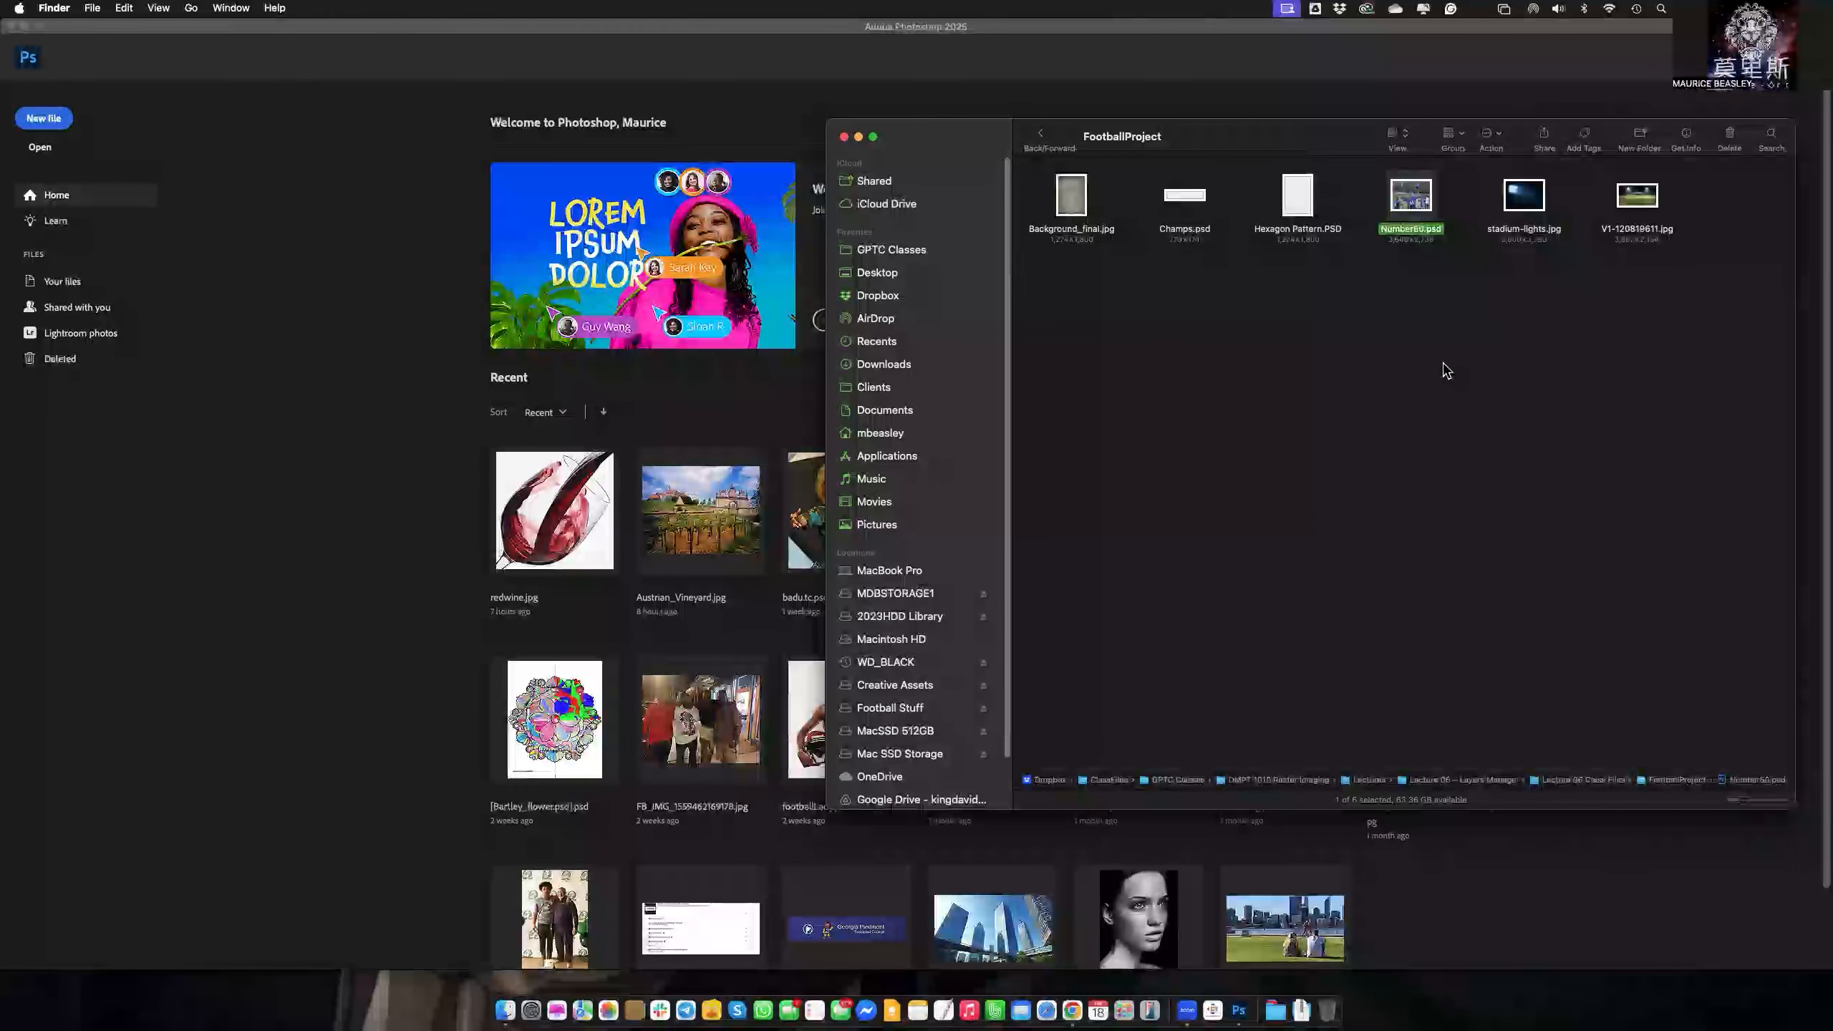
pyautogui.press('space')
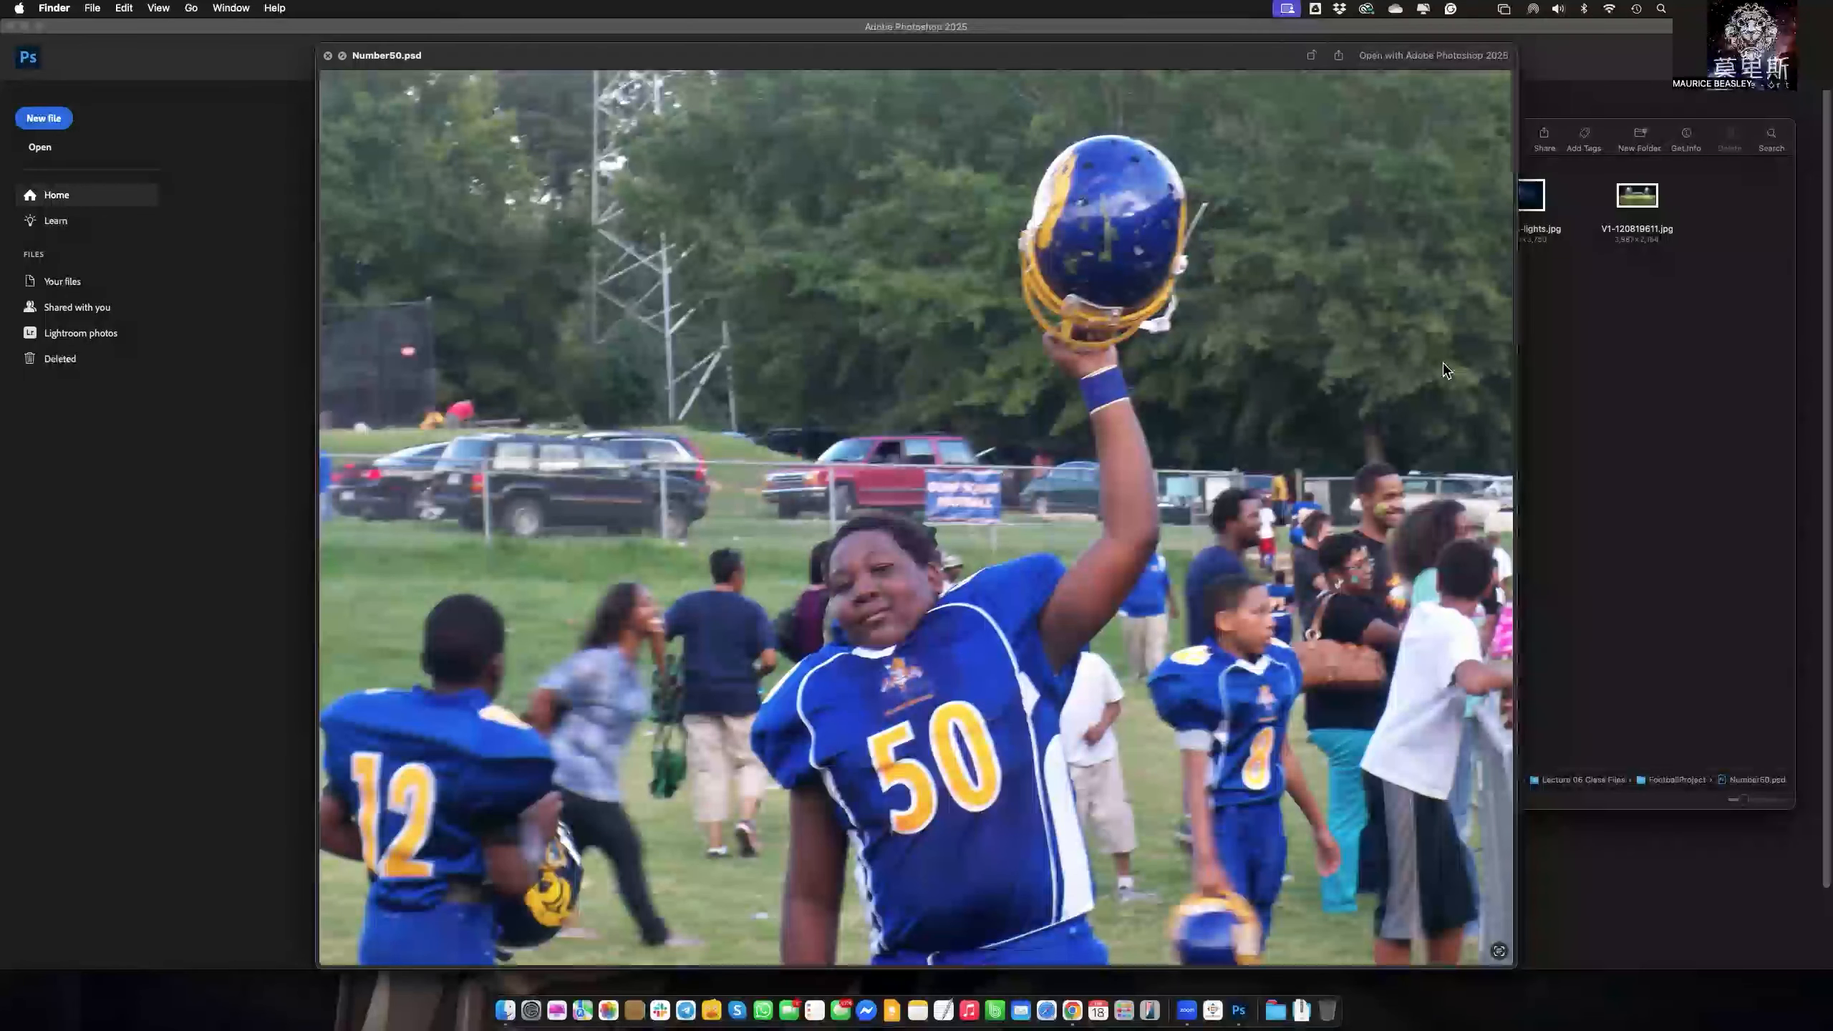
pyautogui.press('space')
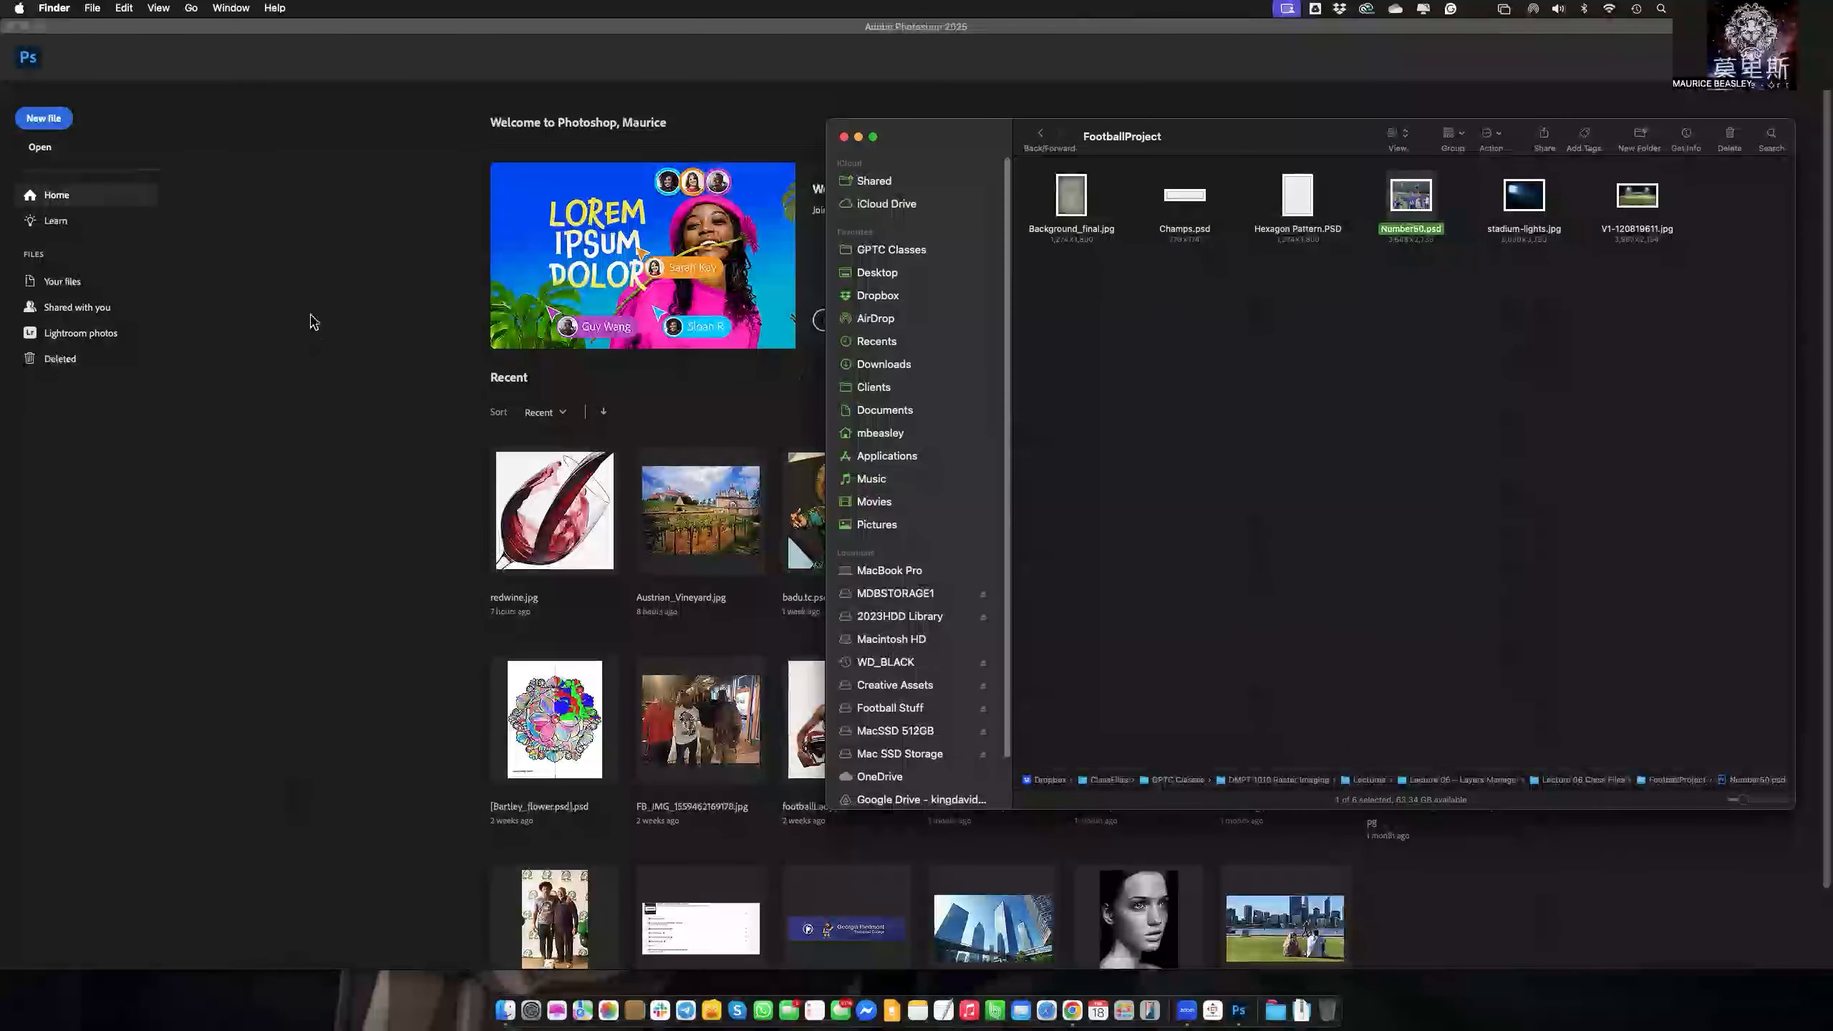
# Switch to Photoshop and open Number50.psd from the FootballProject folder, converting the document's colors to the working space
pyautogui.click(312, 322)
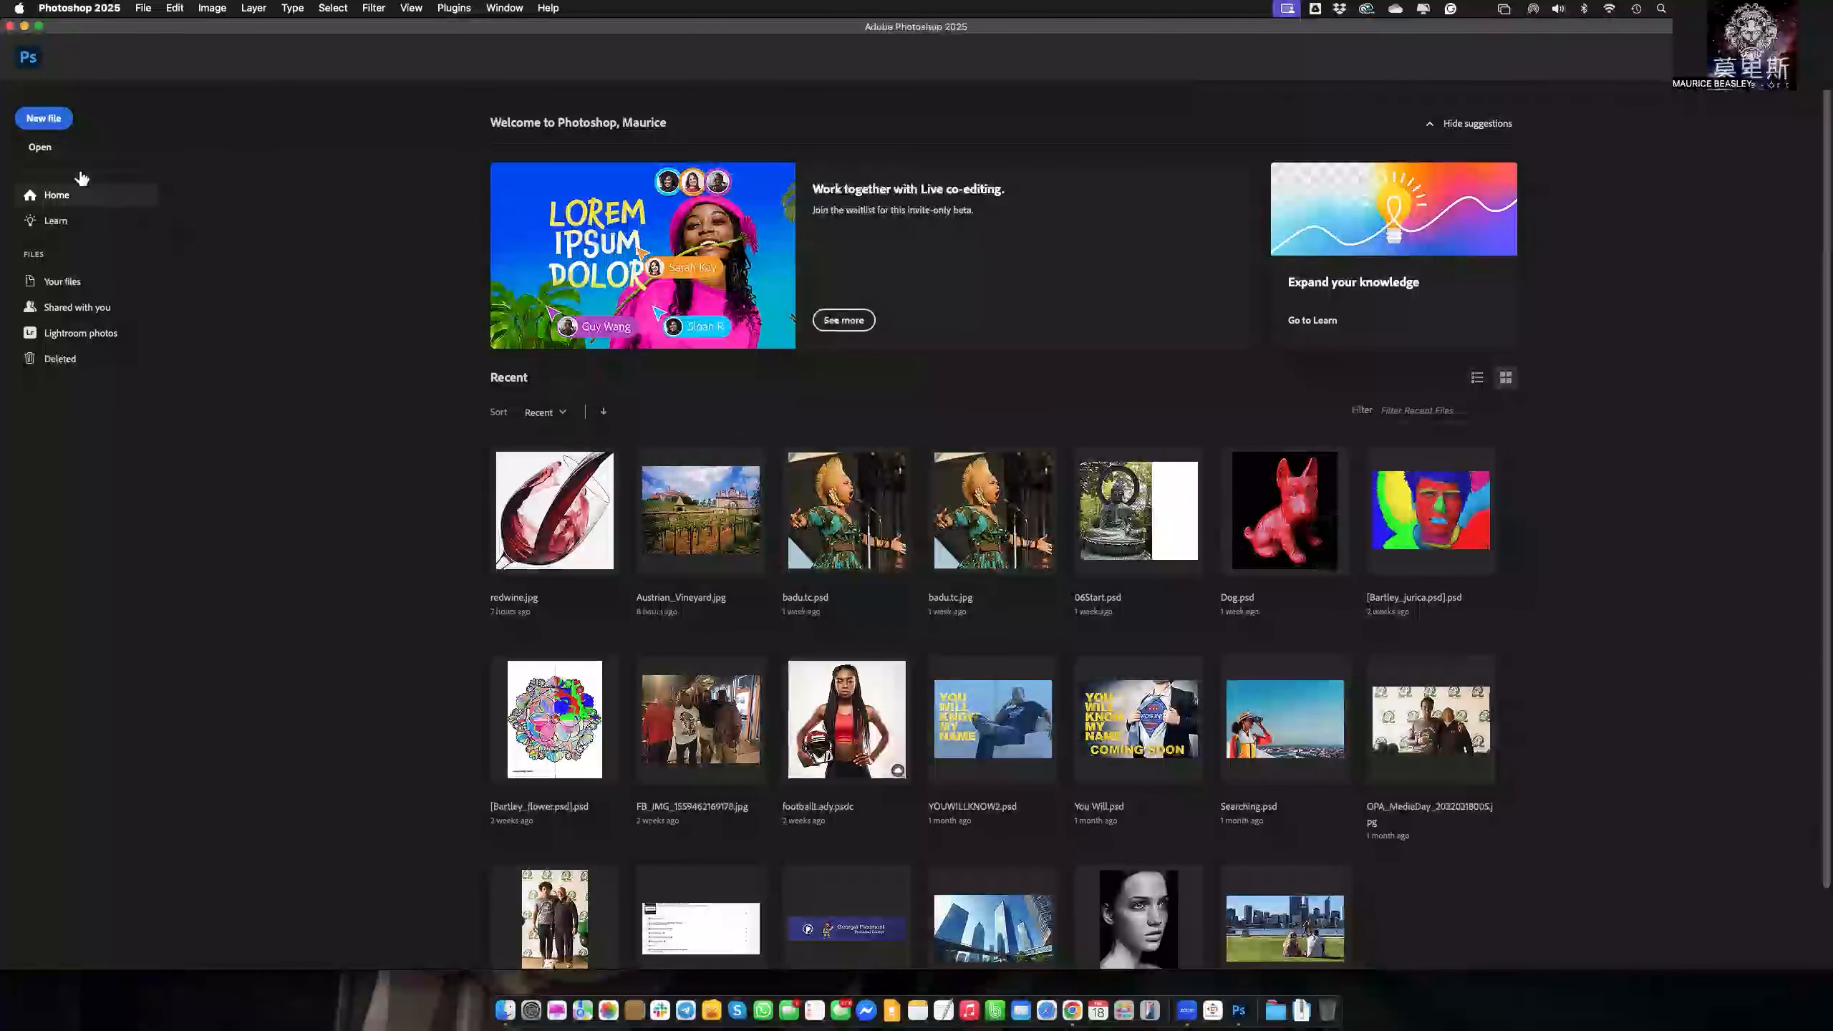
pyautogui.click(39, 148)
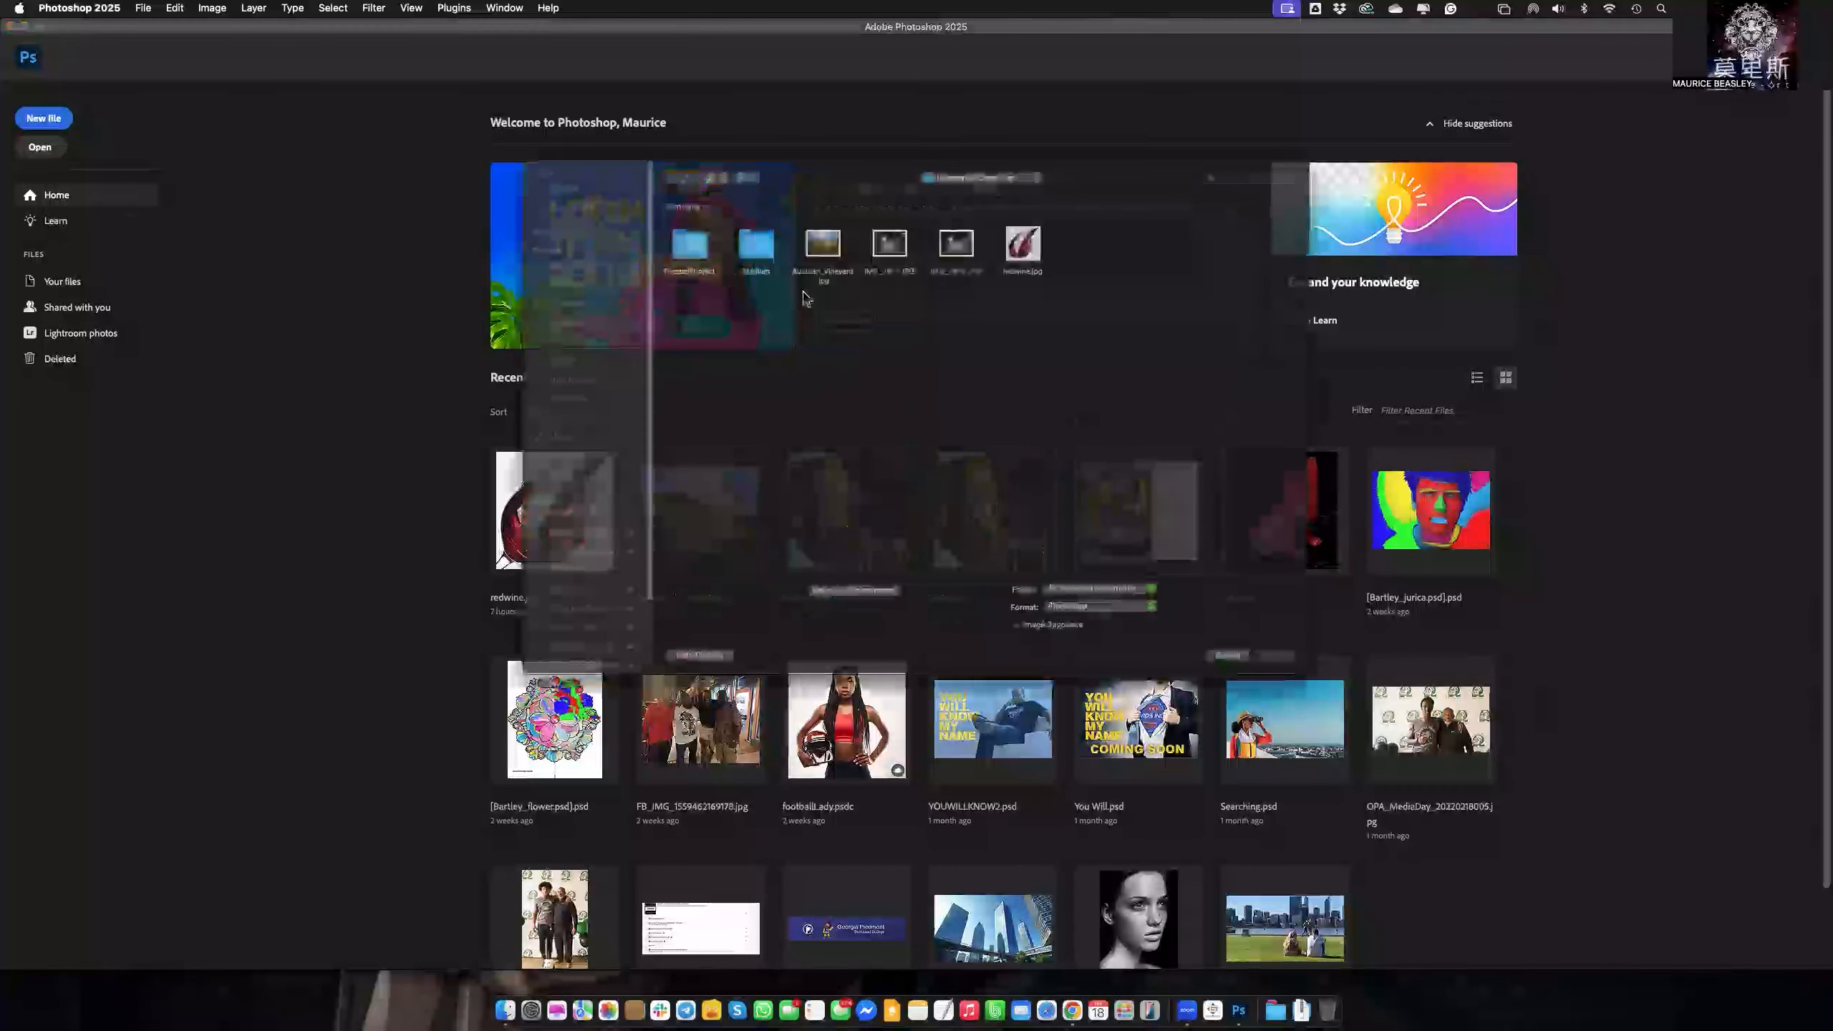
pyautogui.click(641, 215)
pyautogui.doubleClick(641, 216)
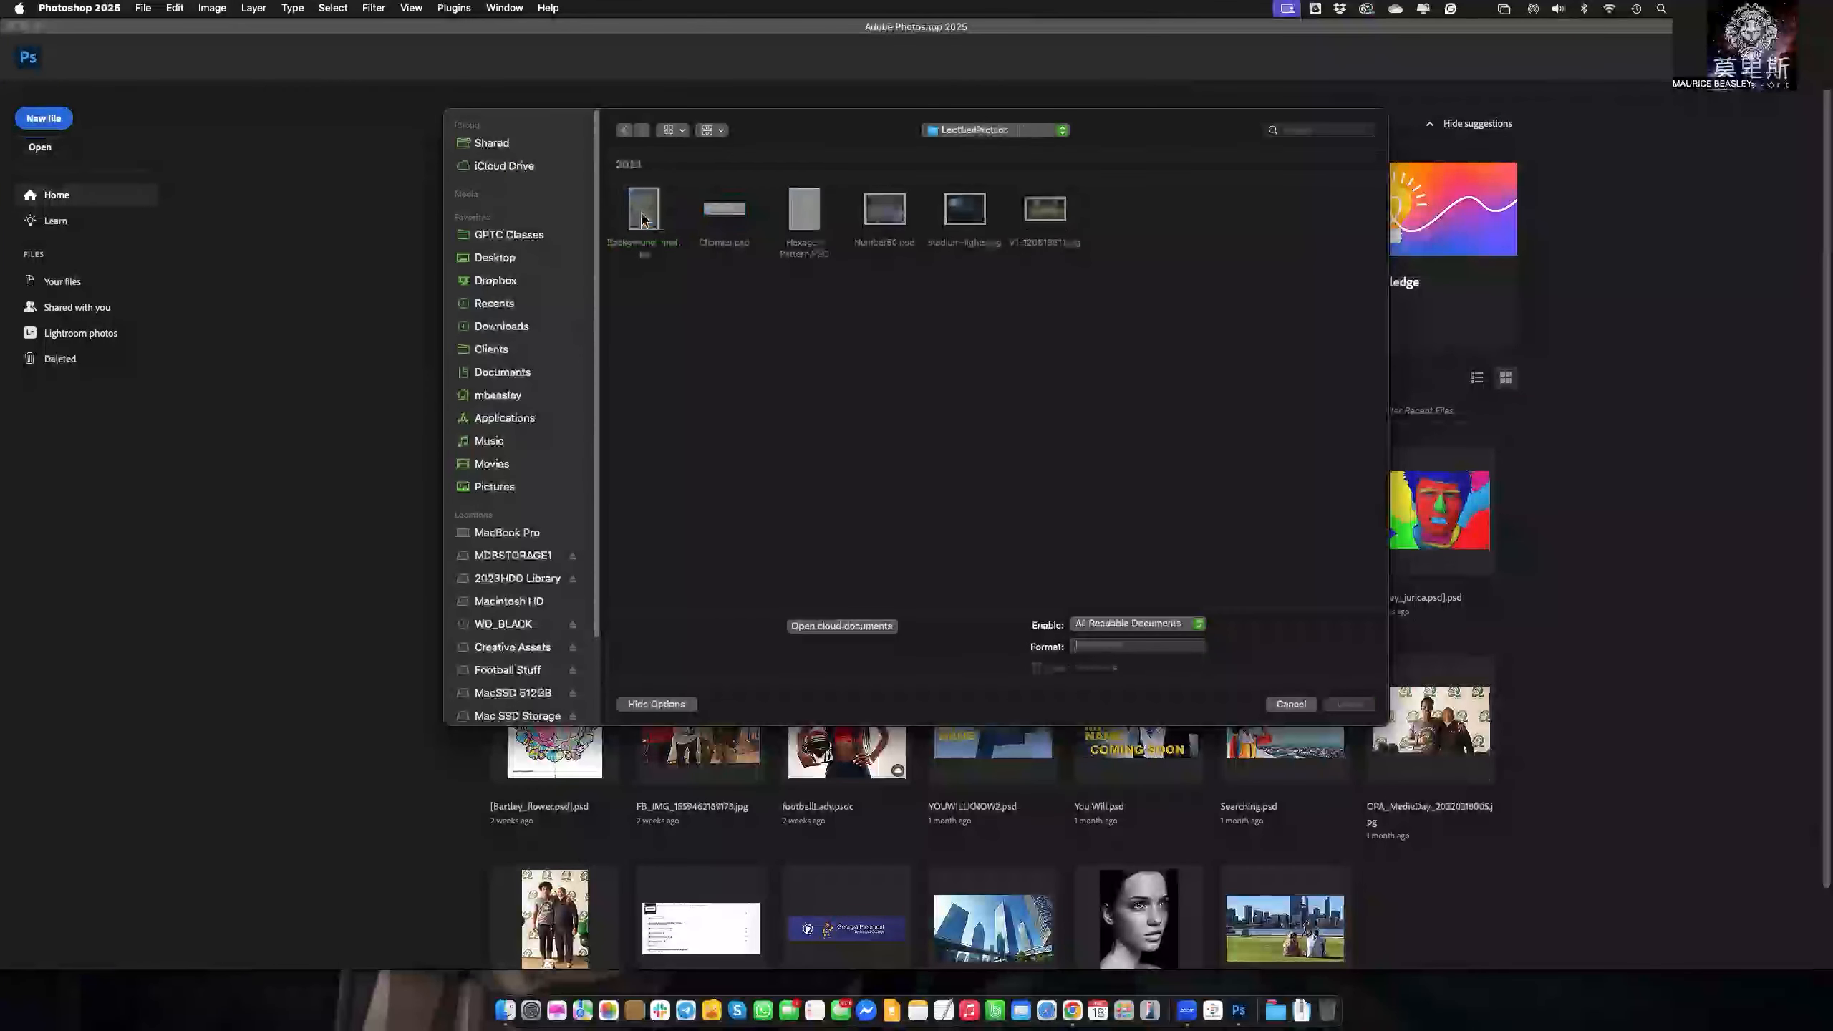
pyautogui.doubleClick(875, 211)
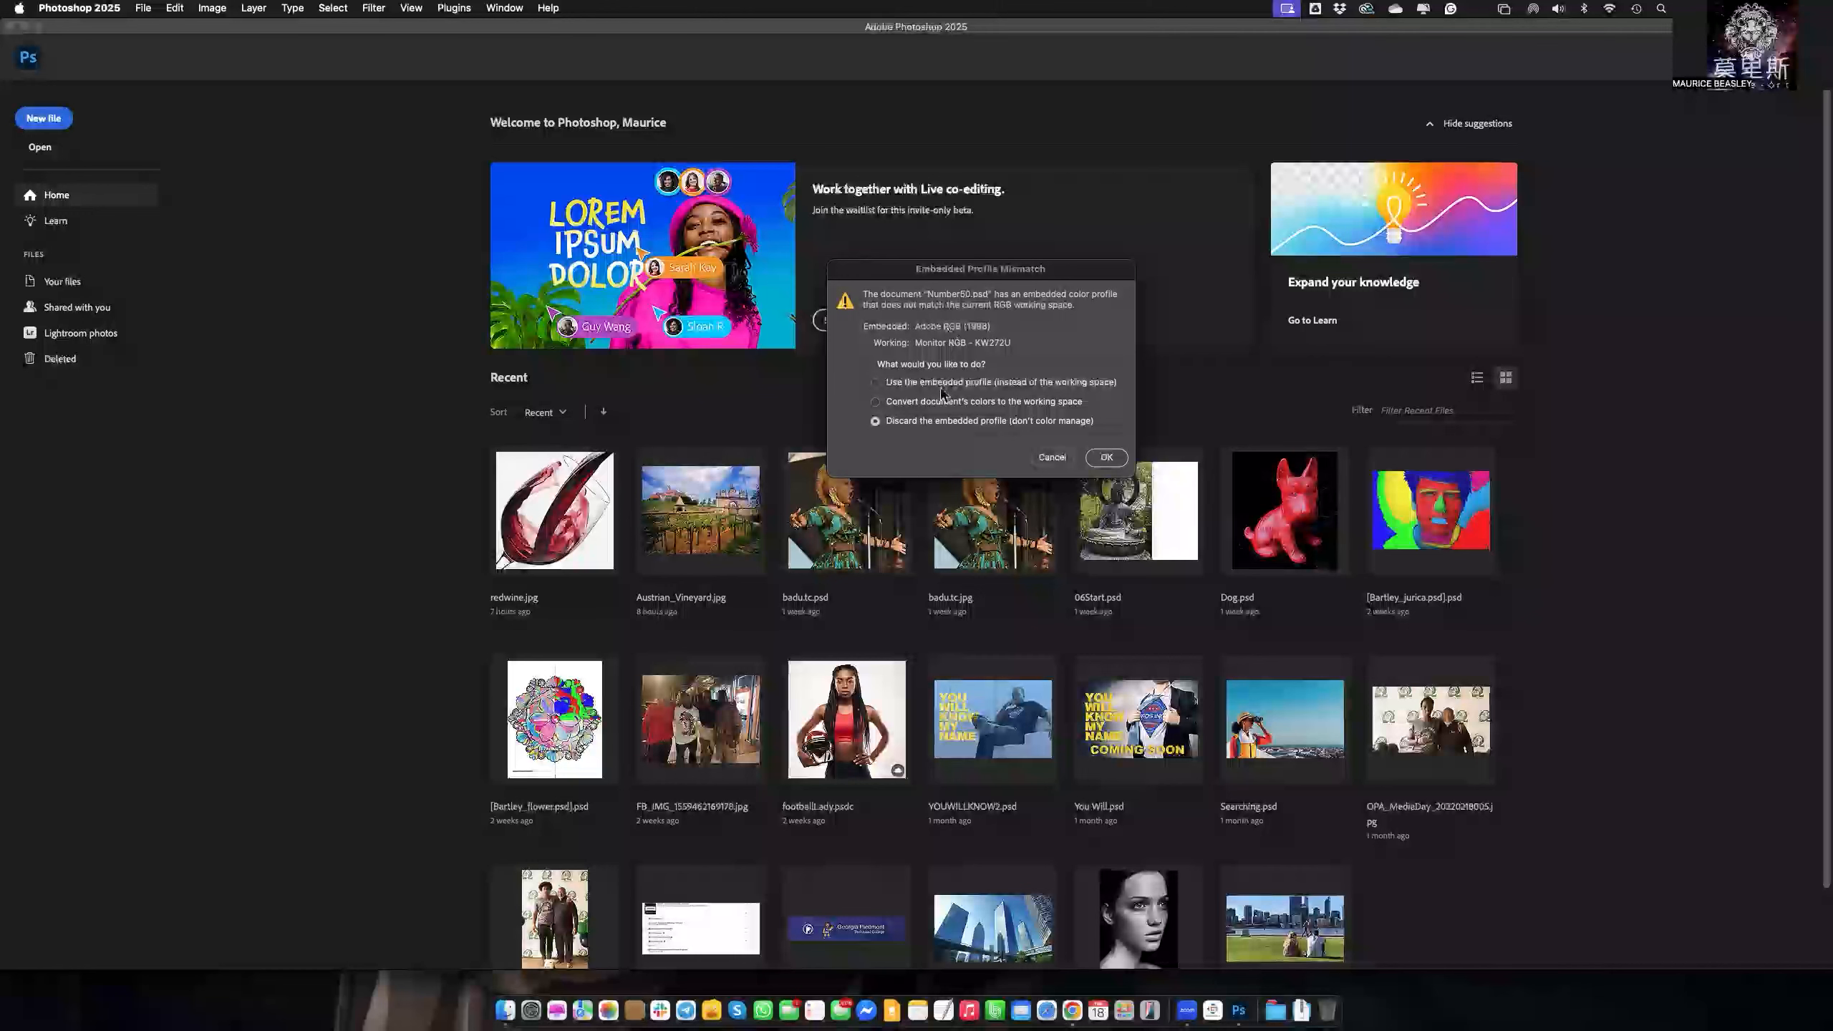
pyautogui.click(882, 403)
pyautogui.click(1105, 459)
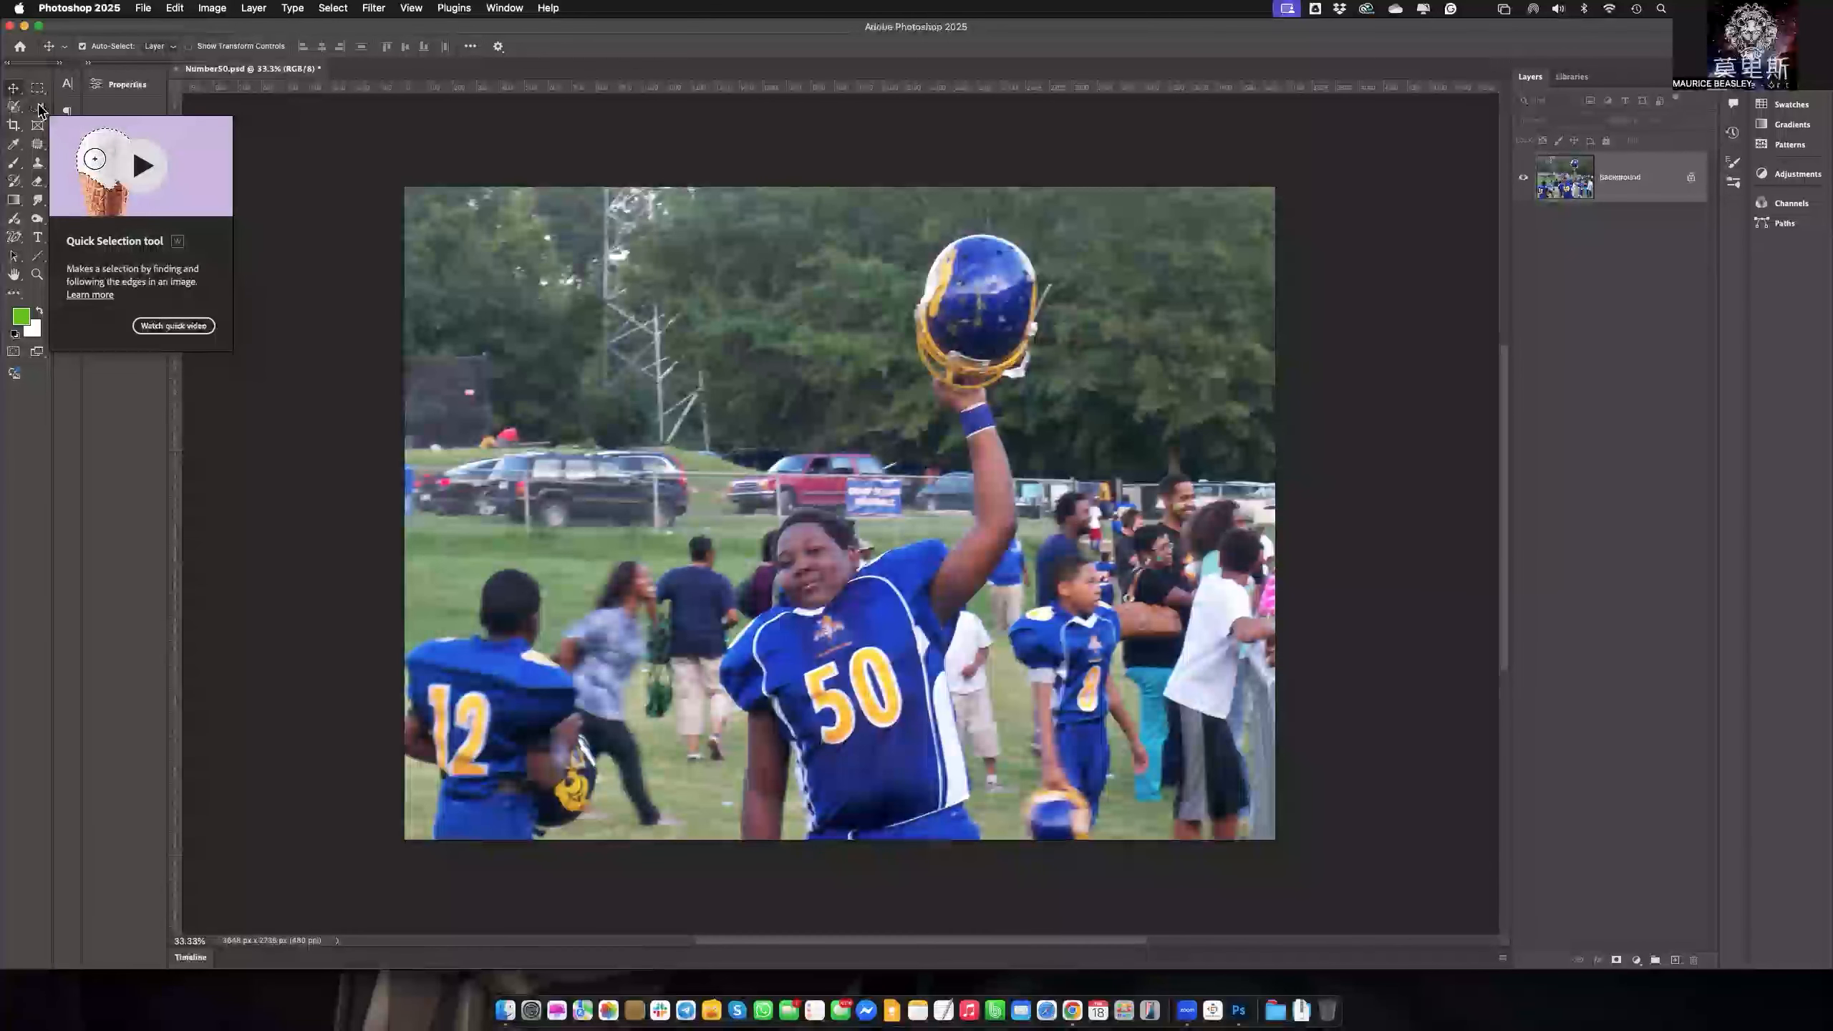
# Activate the Quick Selection tool and set its brush size to 60 px
pyautogui.click(39, 110)
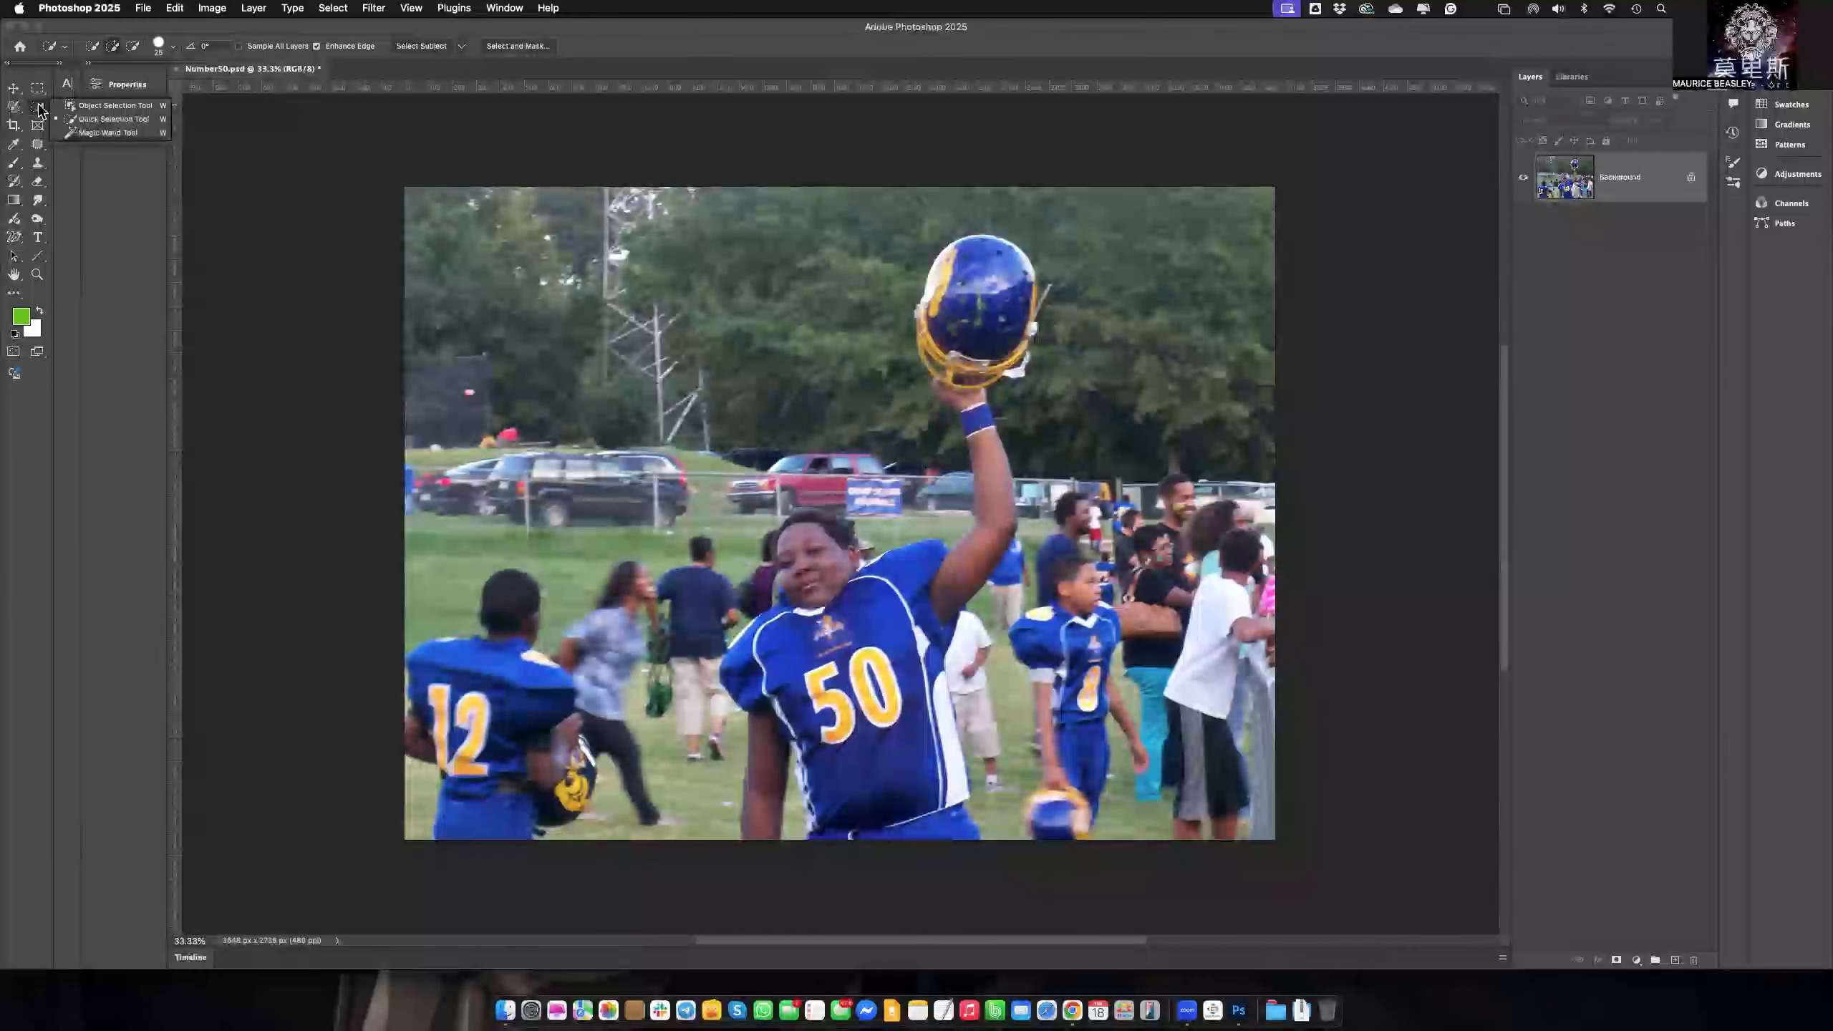
pyautogui.click(105, 121)
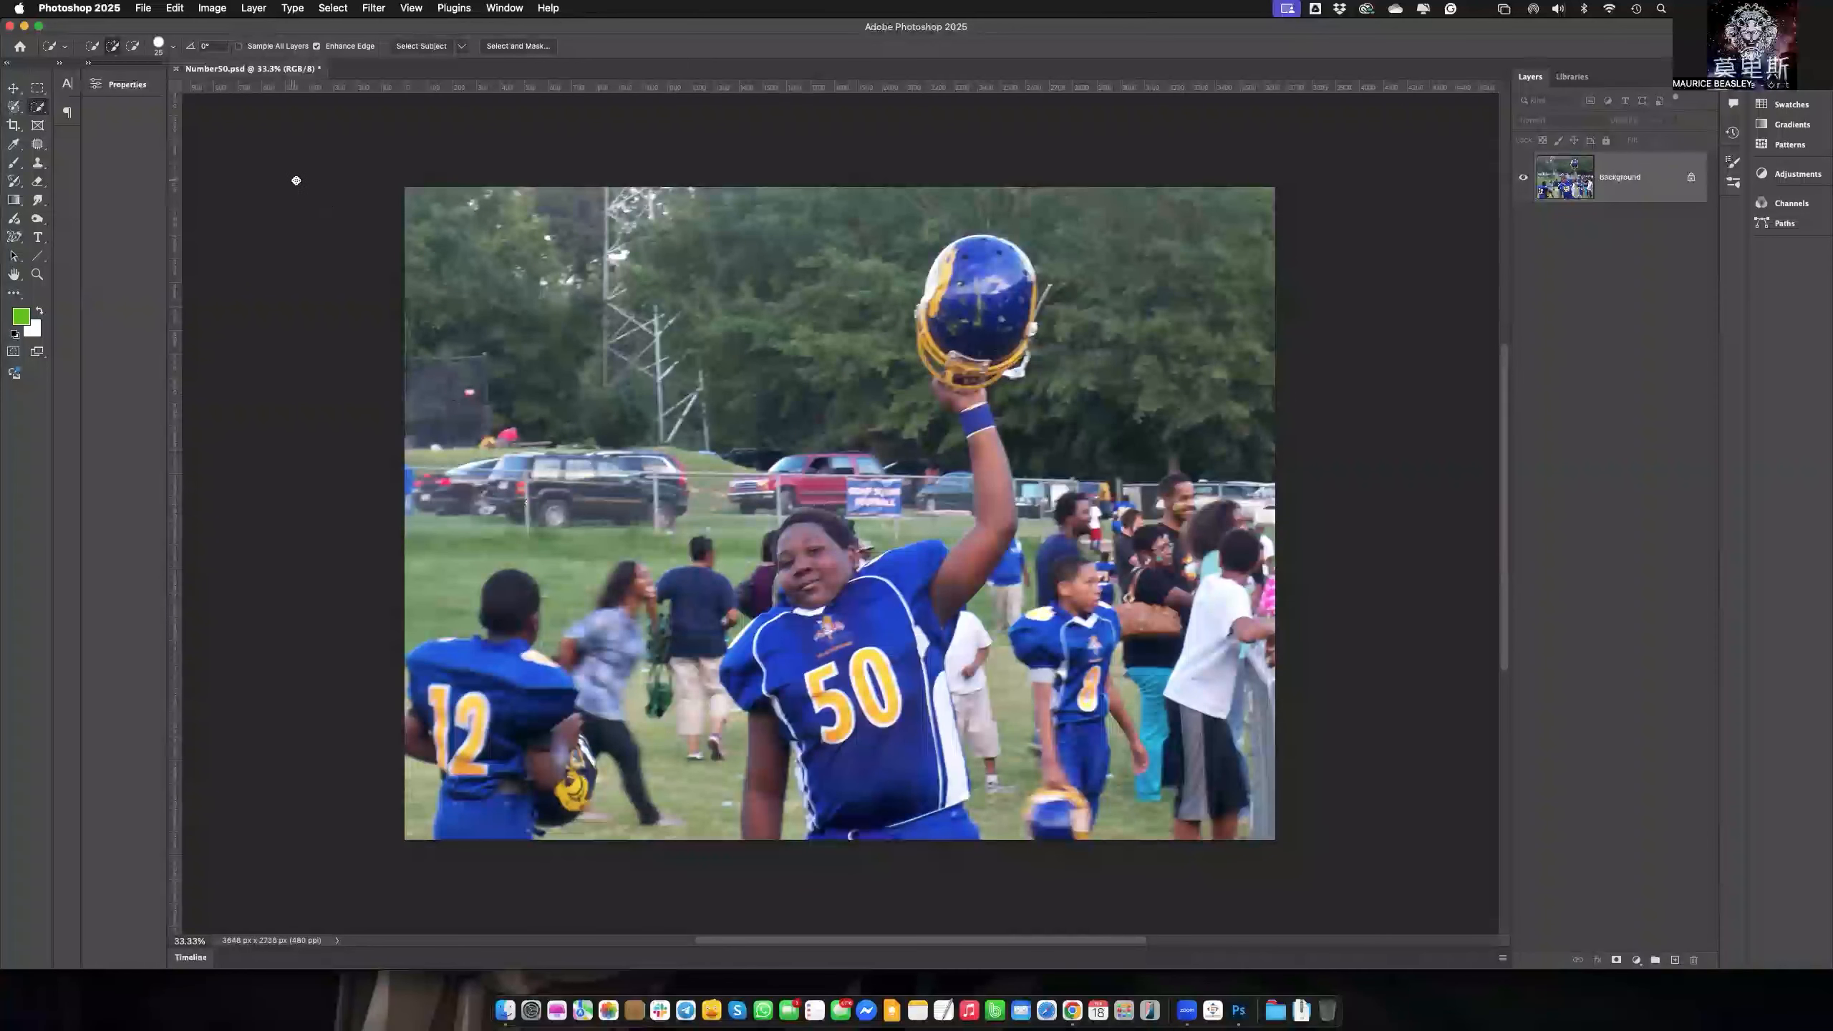
pyautogui.press(']')
pyautogui.press(']')
pyautogui.press(']')
pyautogui.press(']')
pyautogui.press(']')
pyautogui.press(']')
pyautogui.press(']')
pyautogui.press('[')
pyautogui.press('[')
pyautogui.press('[')
# Configure the Quick Selection options with lower brush hardness, 10% spacing and Cloud (Detailed results) for Select Subject
pyautogui.click(173, 49)
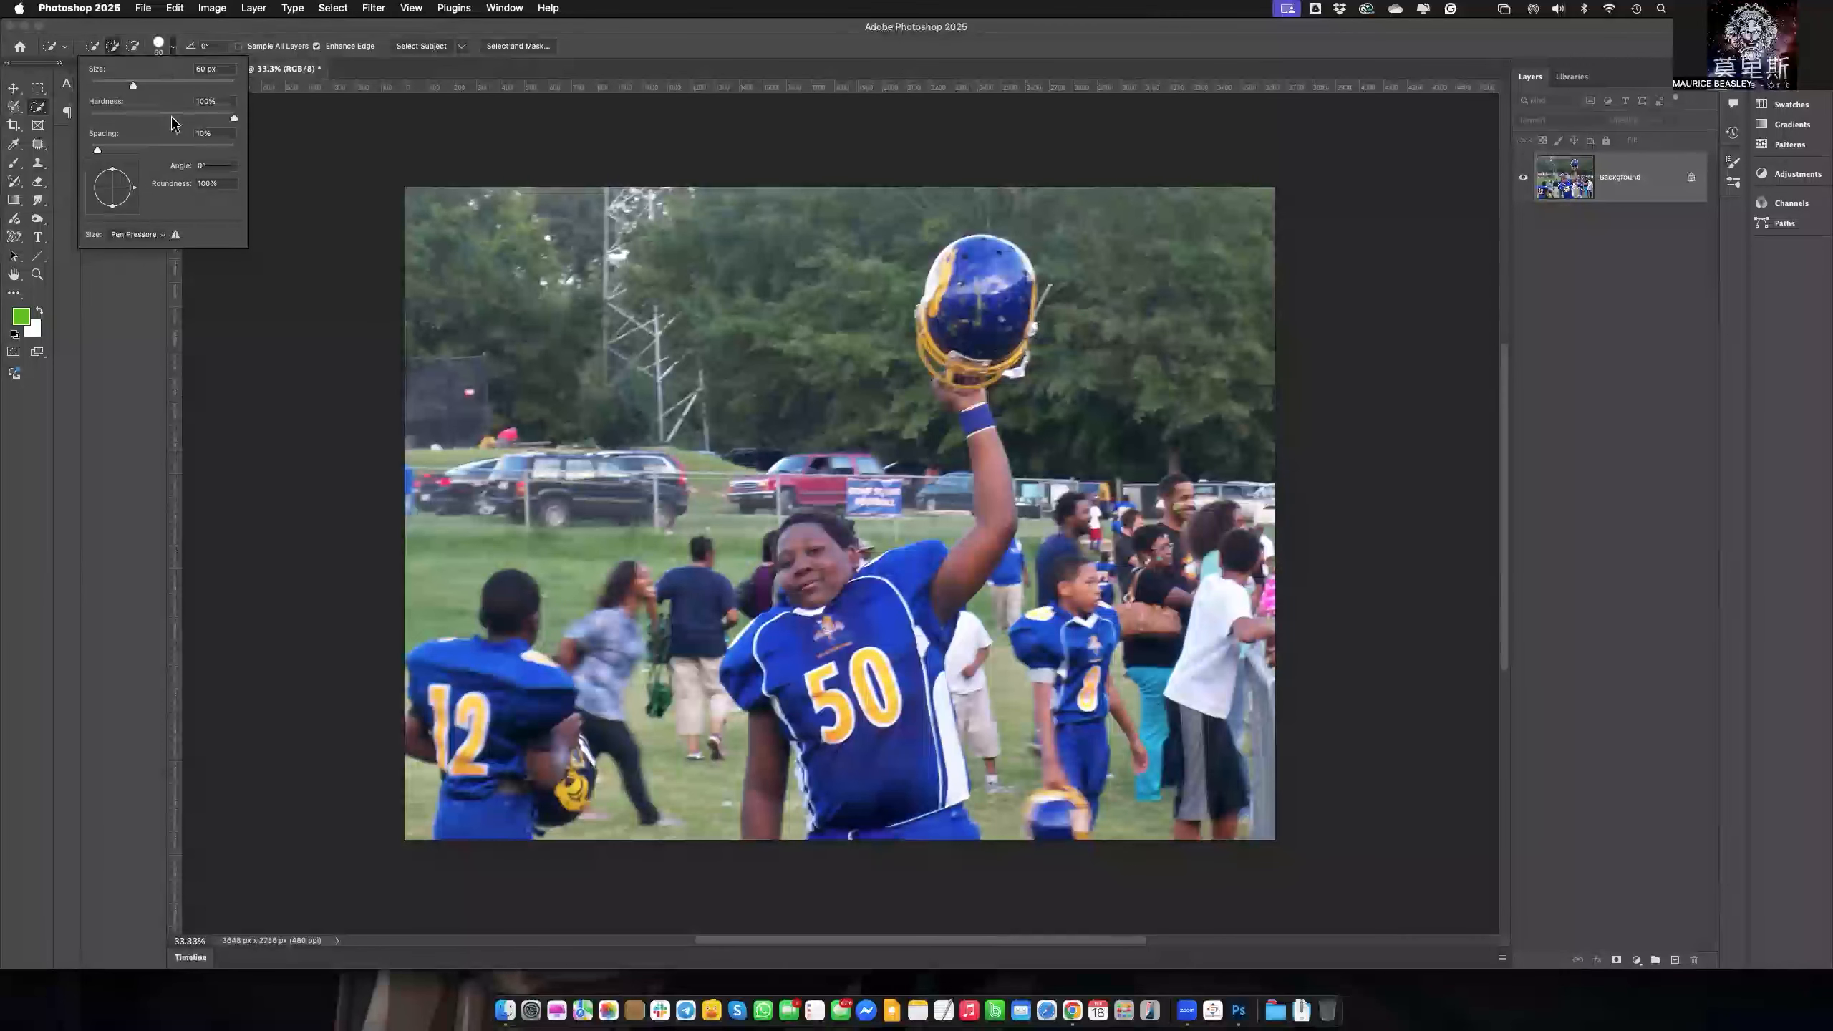
pyautogui.moveTo(234, 121)
pyautogui.mouseDown()
pyautogui.moveTo(169, 122)
pyautogui.moveTo(196, 117)
pyautogui.mouseUp()
pyautogui.click(192, 121)
pyautogui.click(217, 134)
pyautogui.write('10')
pyautogui.press('Return')
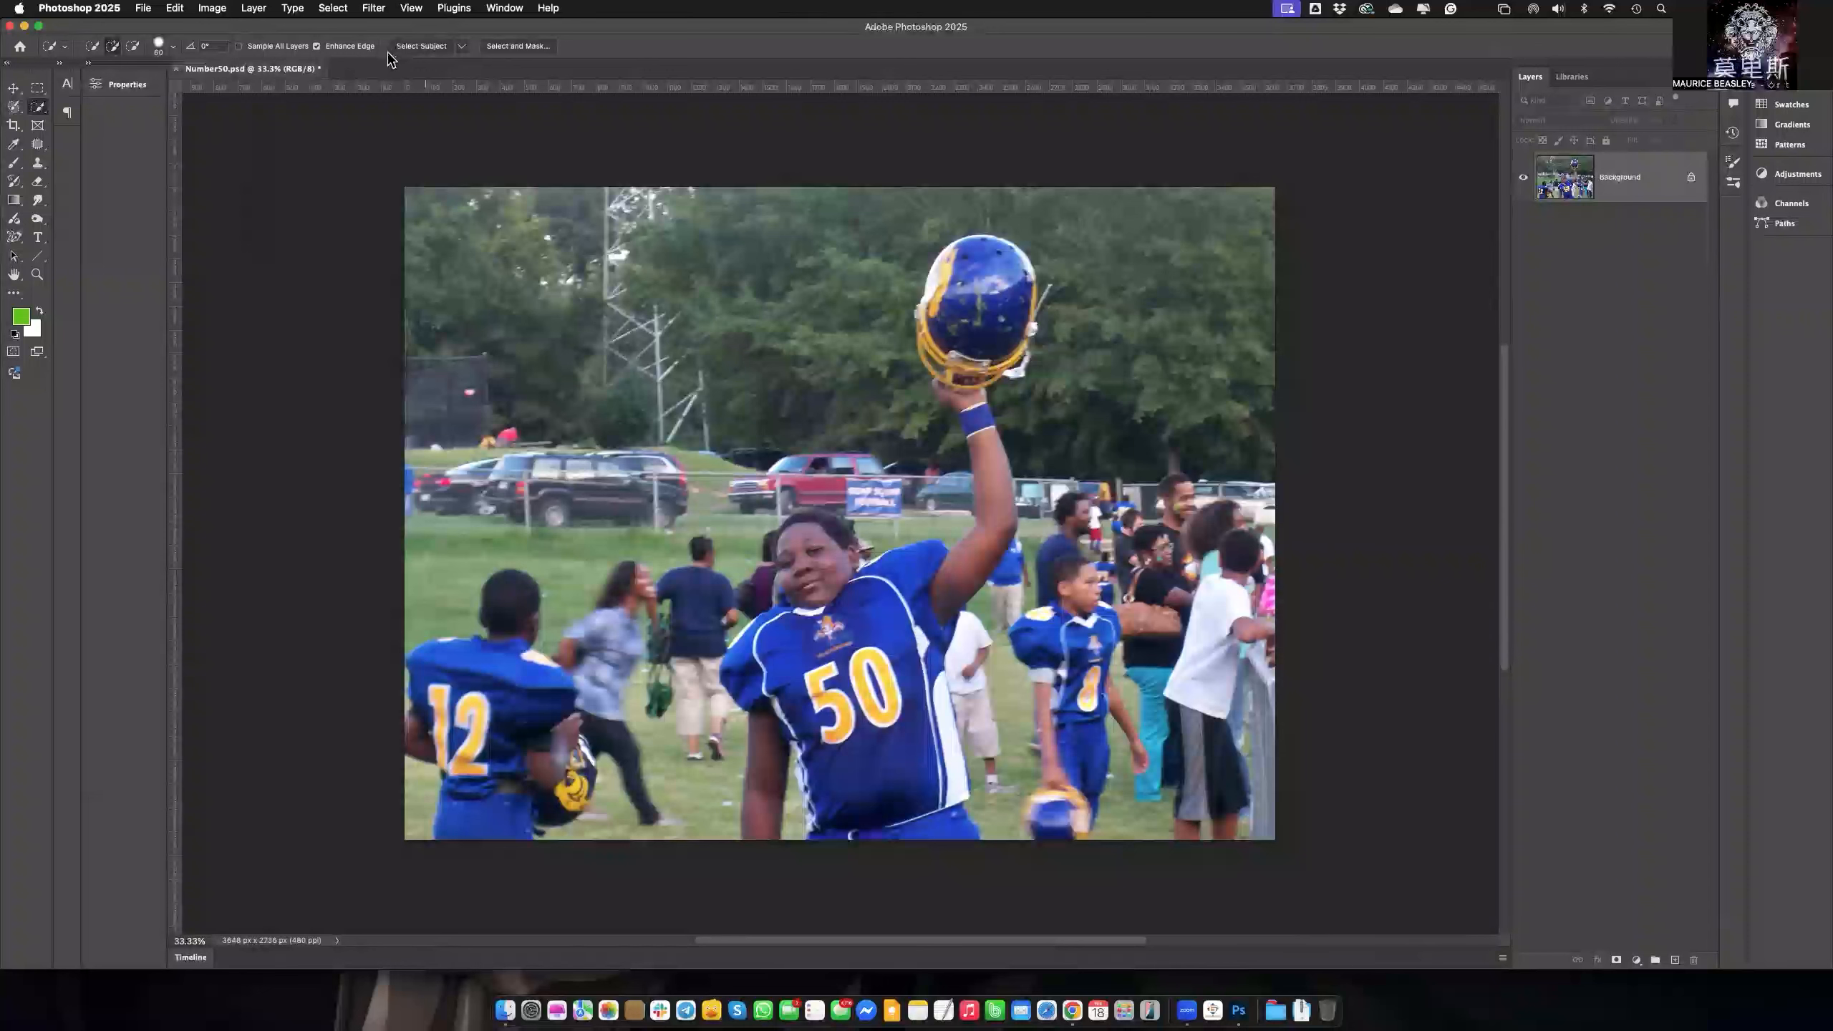
pyautogui.click(463, 48)
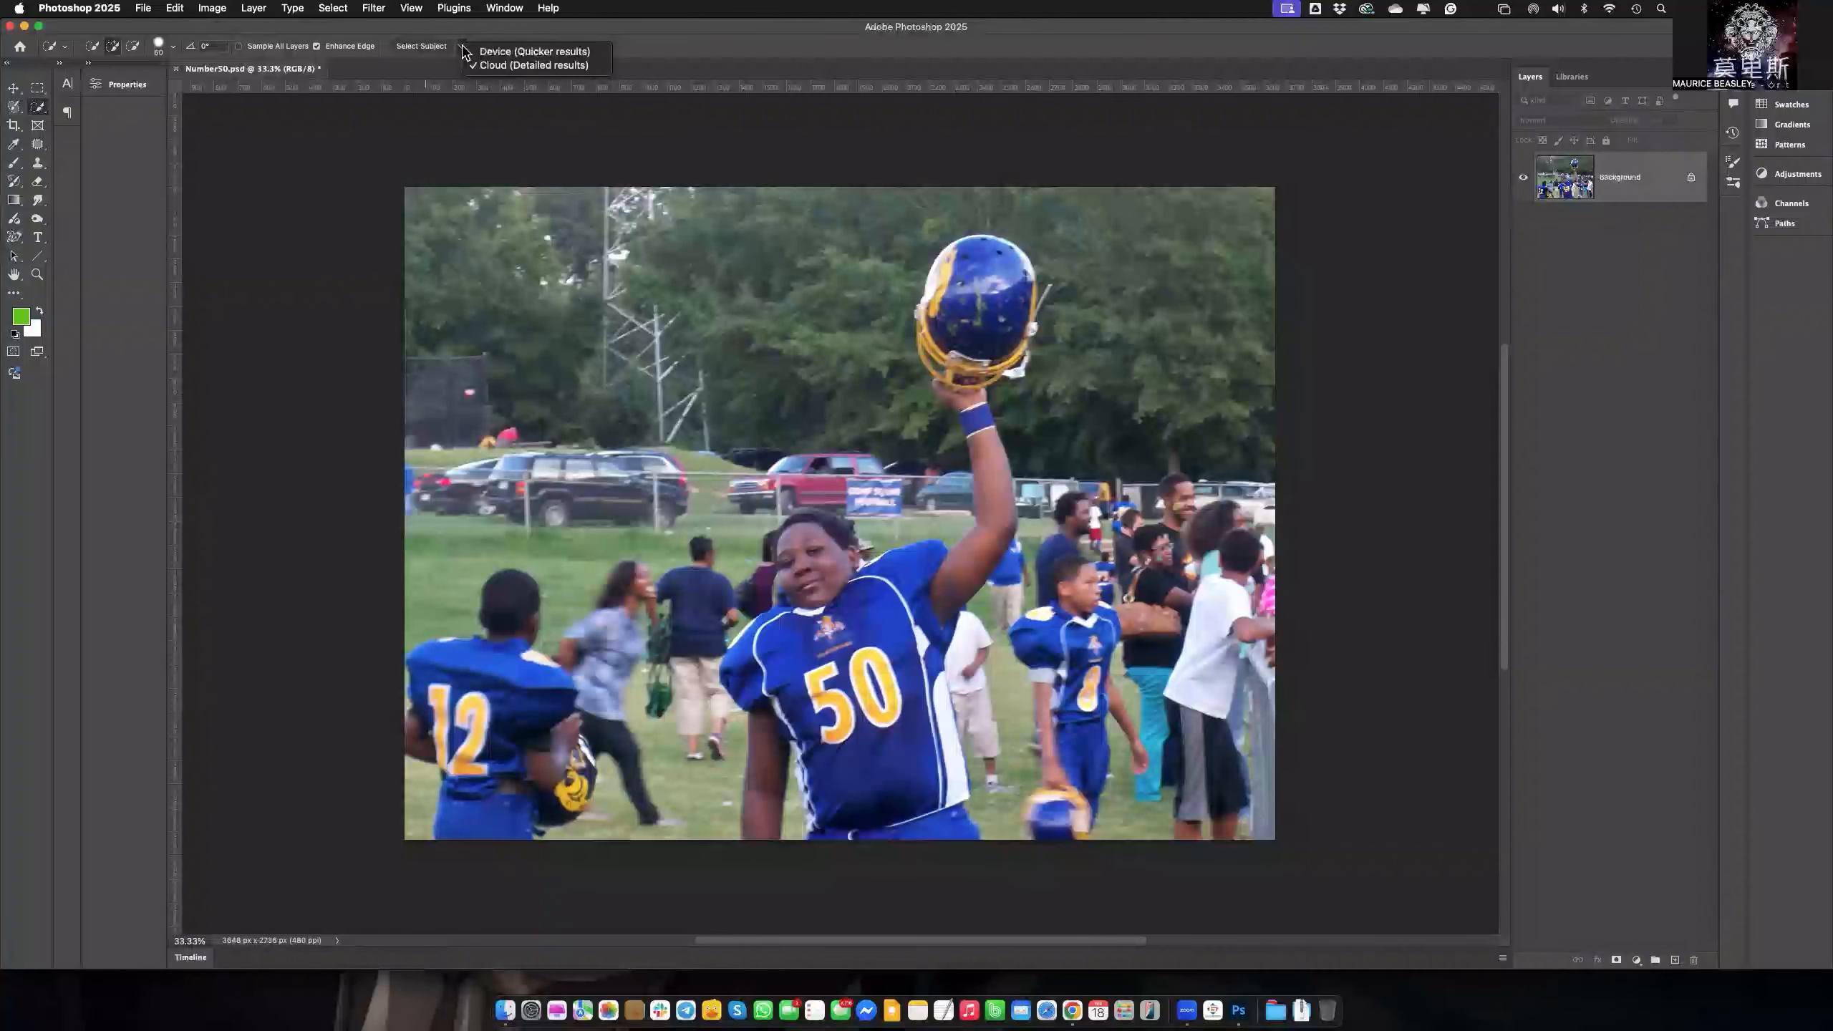
pyautogui.click(535, 66)
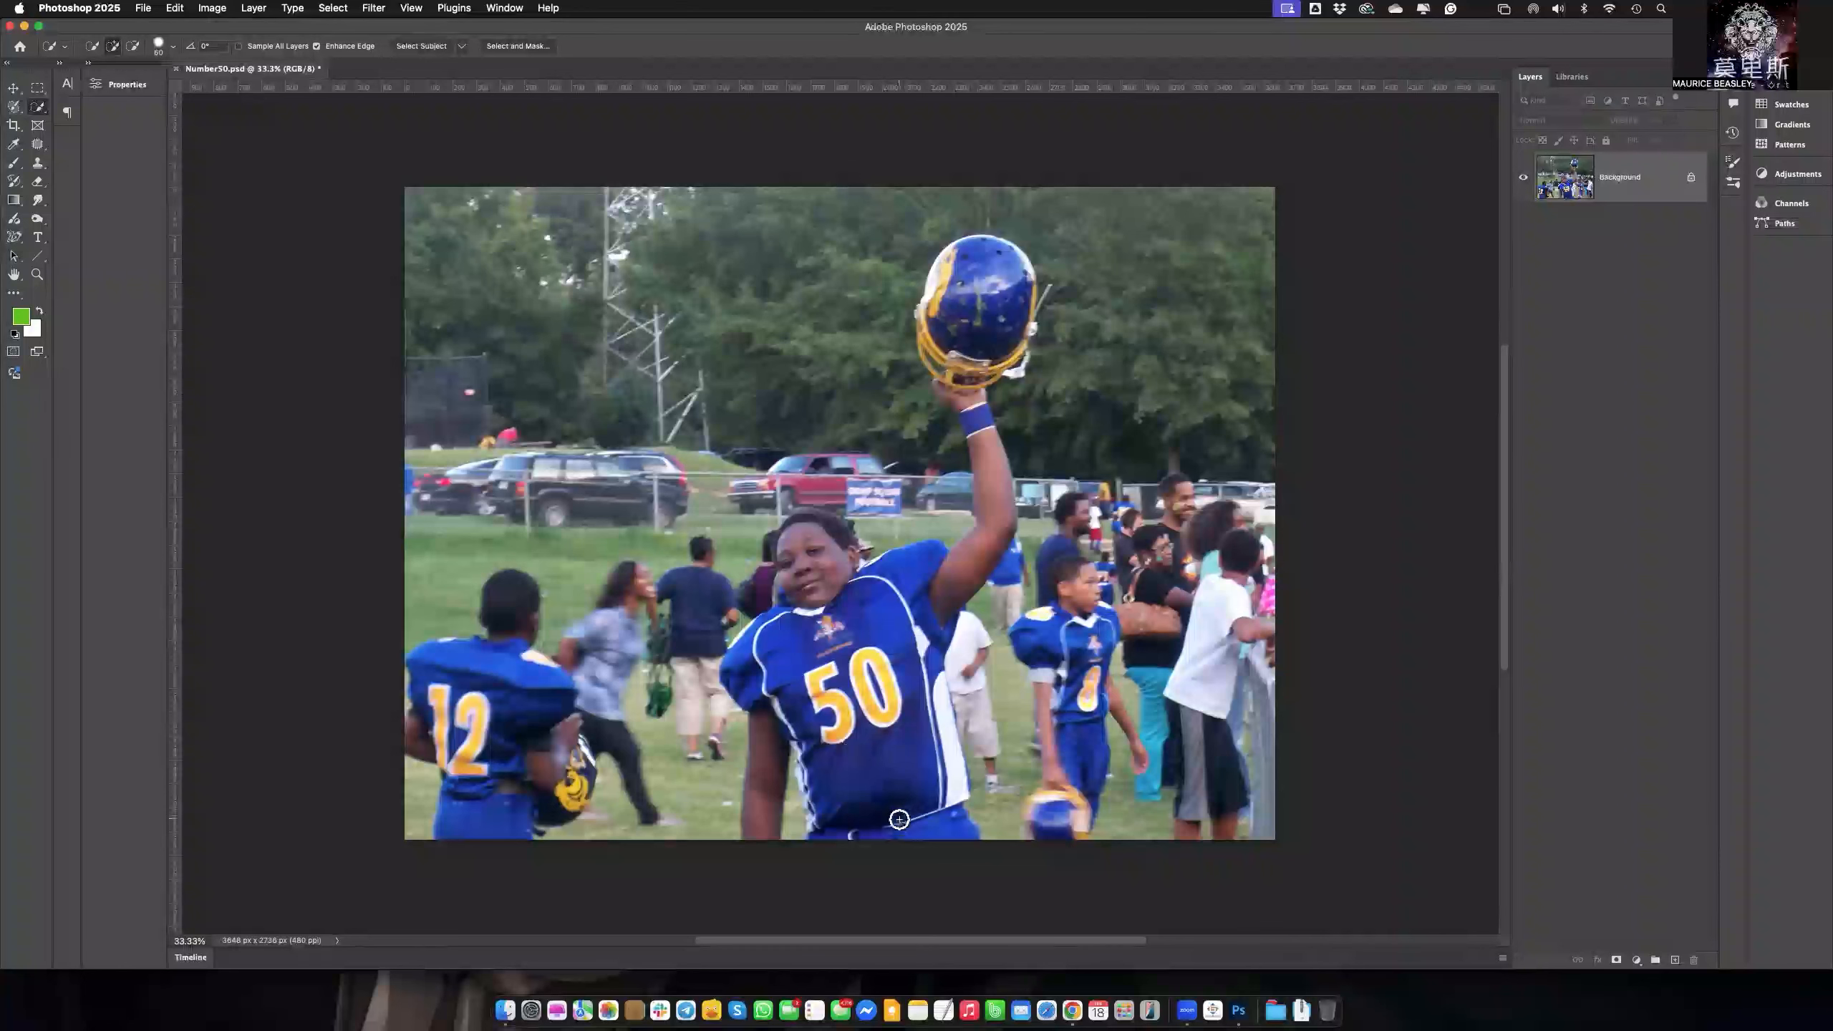
# Brush a quick selection over the number 50 player, covering his body, head, raised arm and helmet
pyautogui.moveTo(912, 831)
pyautogui.mouseDown()
pyautogui.moveTo(862, 657)
pyautogui.moveTo(825, 611)
pyautogui.moveTo(812, 666)
pyautogui.moveTo(834, 635)
pyautogui.moveTo(818, 615)
pyautogui.moveTo(742, 644)
pyautogui.moveTo(735, 681)
pyautogui.moveTo(764, 705)
pyautogui.moveTo(754, 801)
pyautogui.mouseUp()
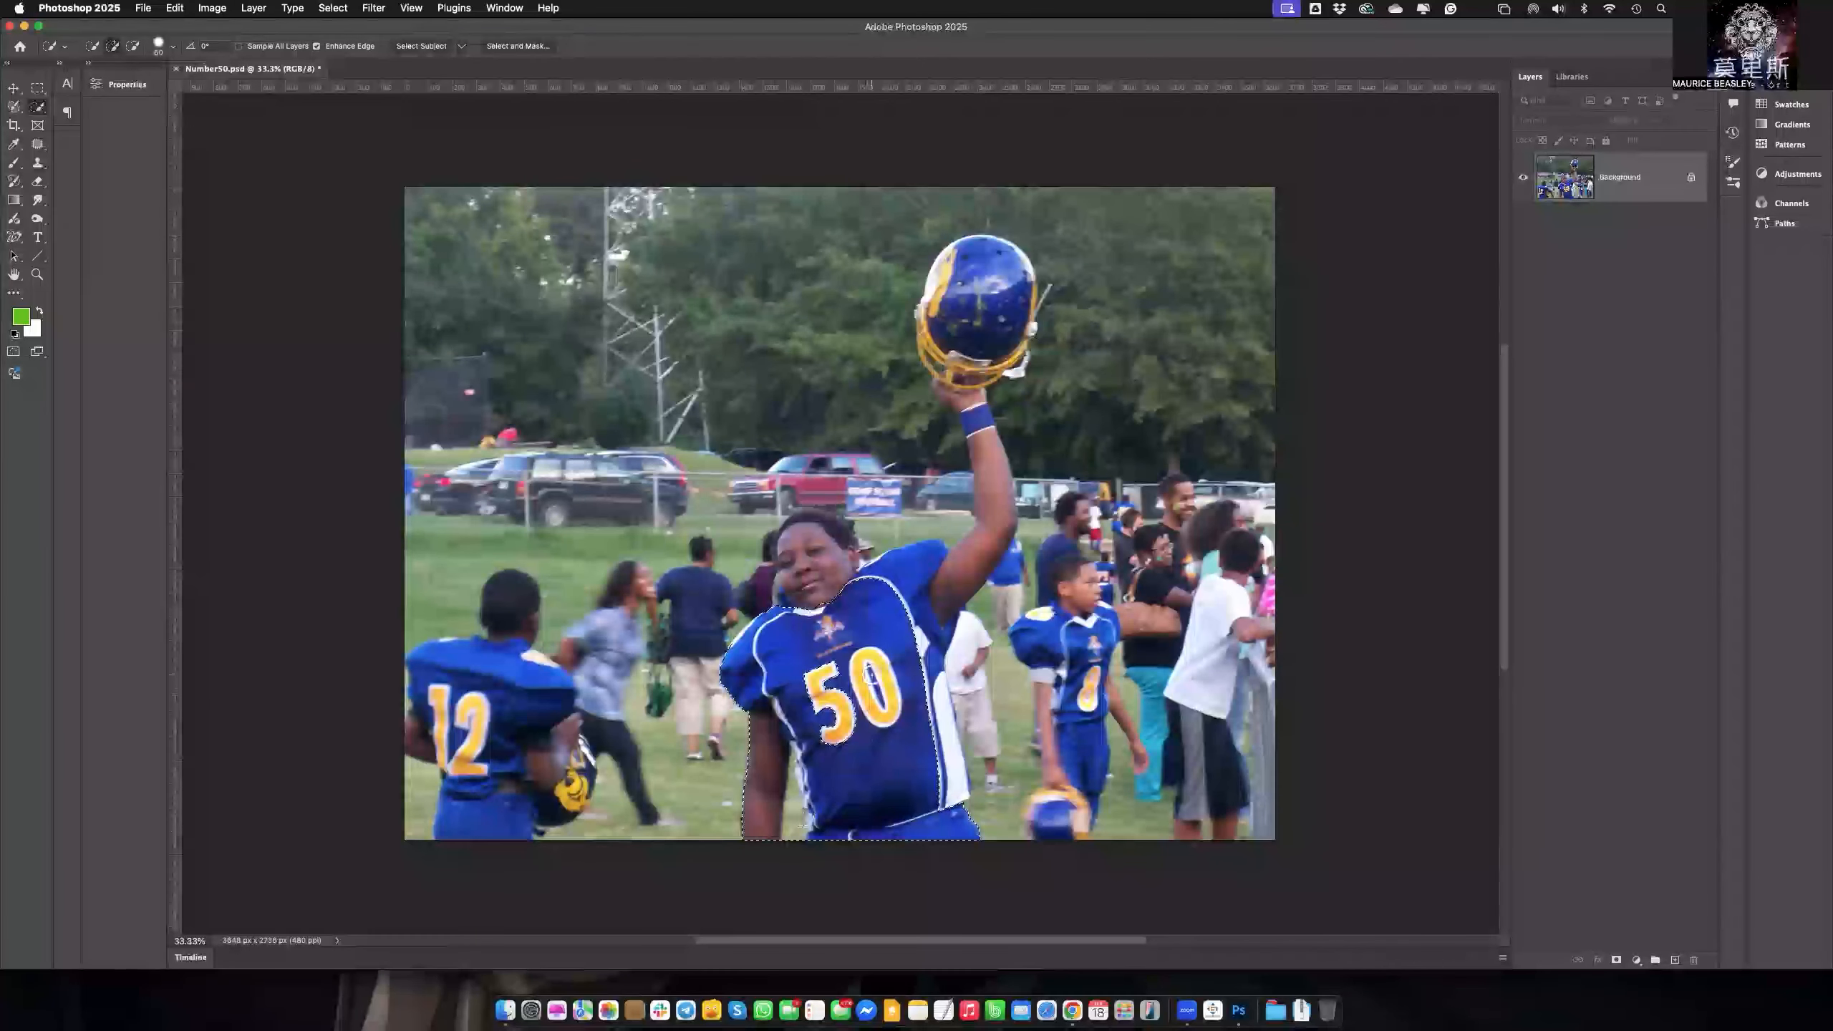
pyautogui.moveTo(886, 624)
pyautogui.mouseDown()
pyautogui.moveTo(911, 565)
pyautogui.moveTo(828, 579)
pyautogui.moveTo(799, 537)
pyautogui.mouseUp()
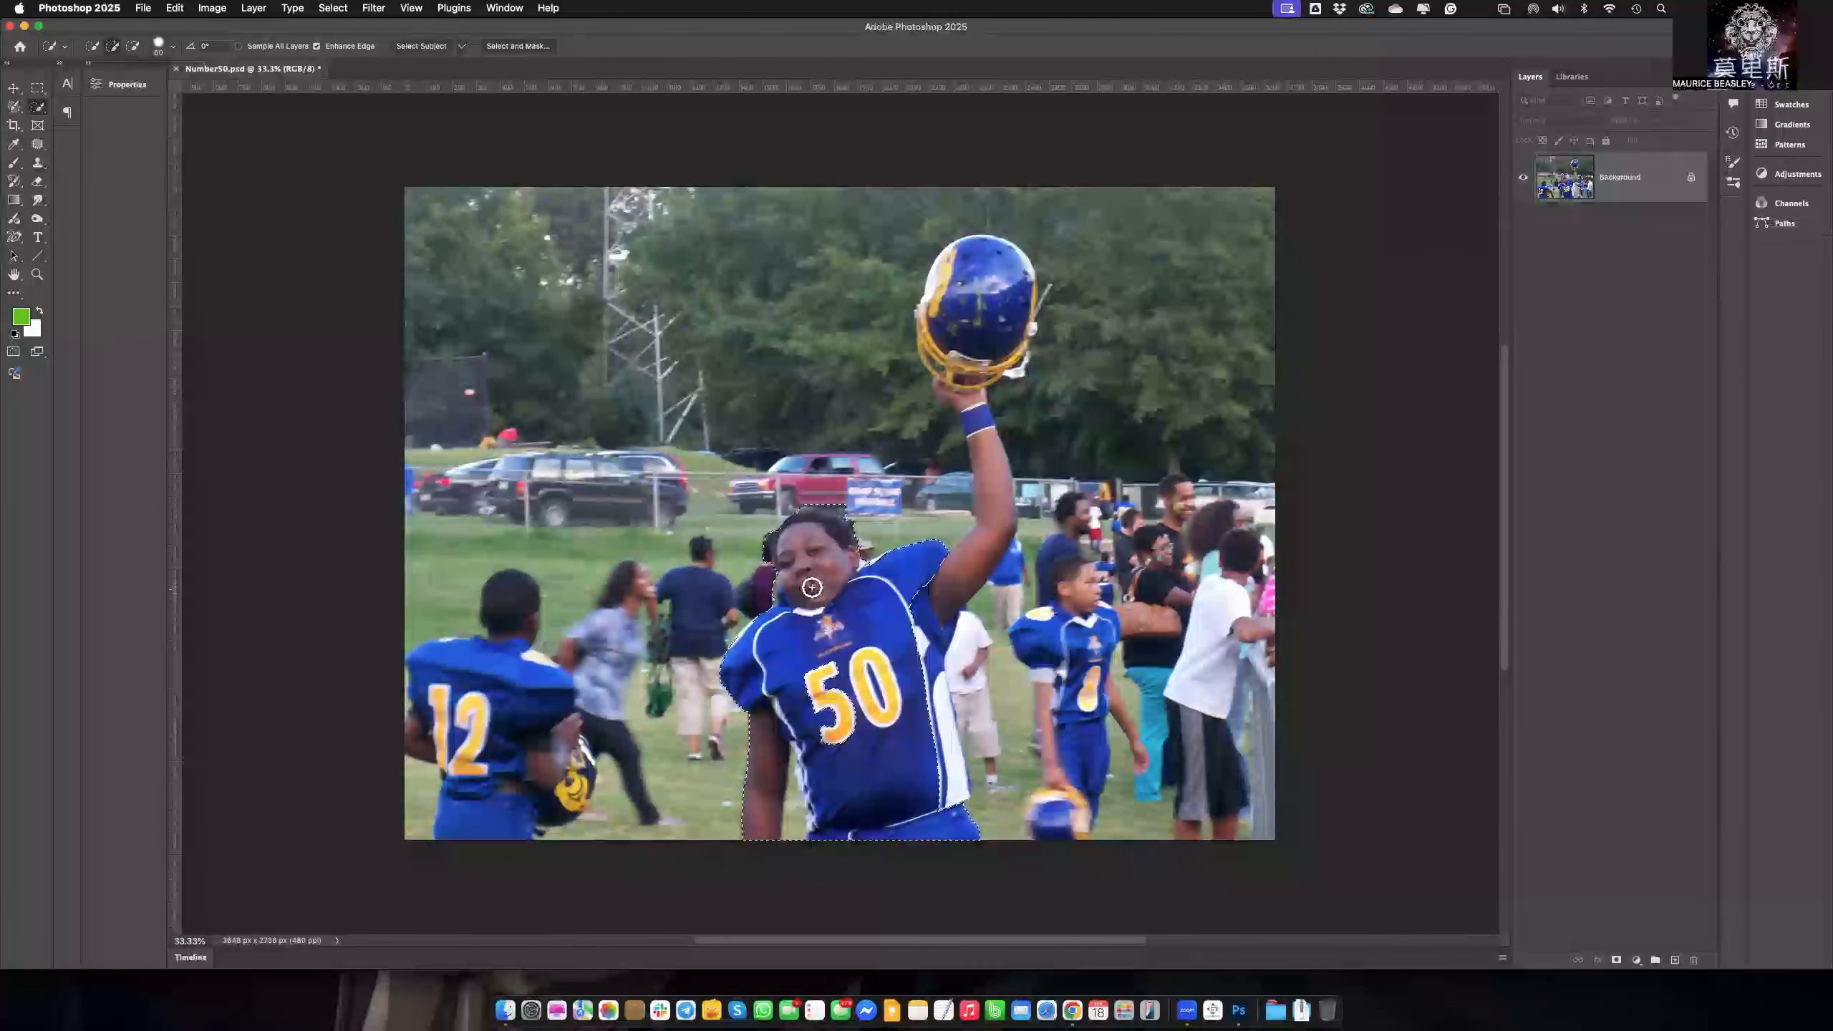
pyautogui.moveTo(945, 604); pyautogui.dragTo(957, 579)
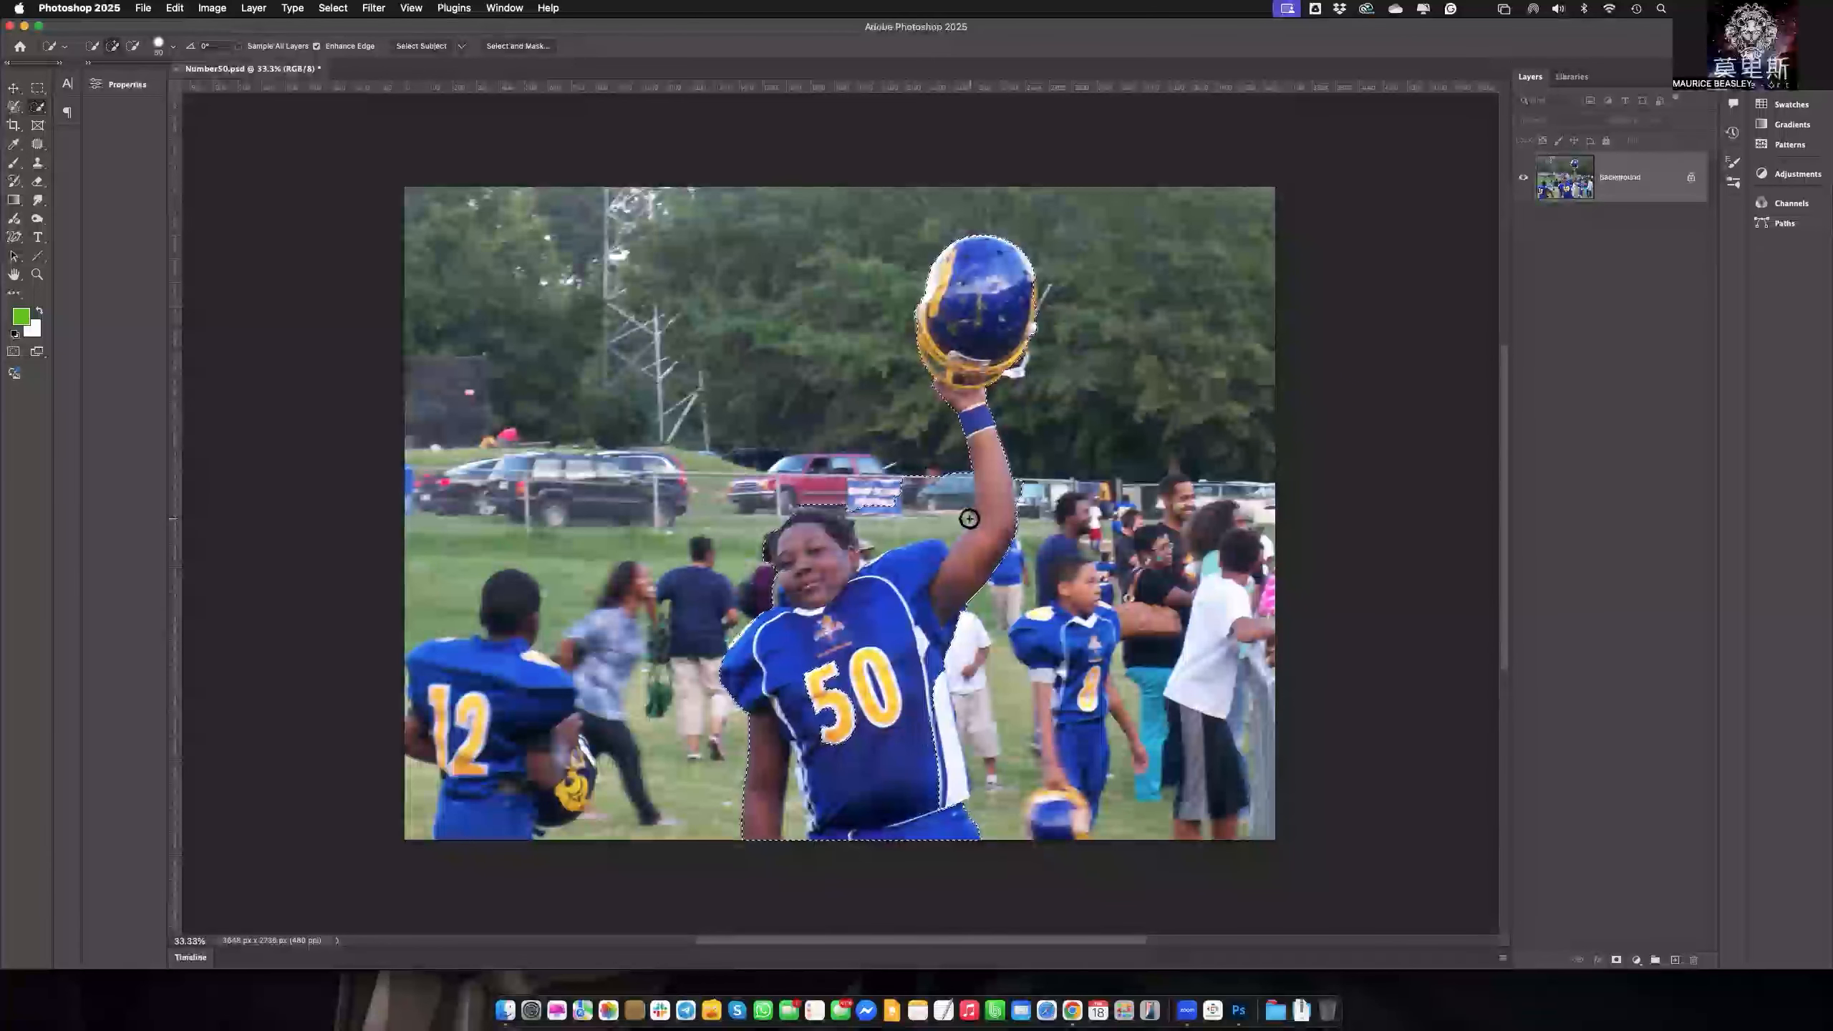
# Subtract unwanted background from the player selection, using a smaller brush for the gap between his lowered arm and jersey
pyautogui.press('alt')
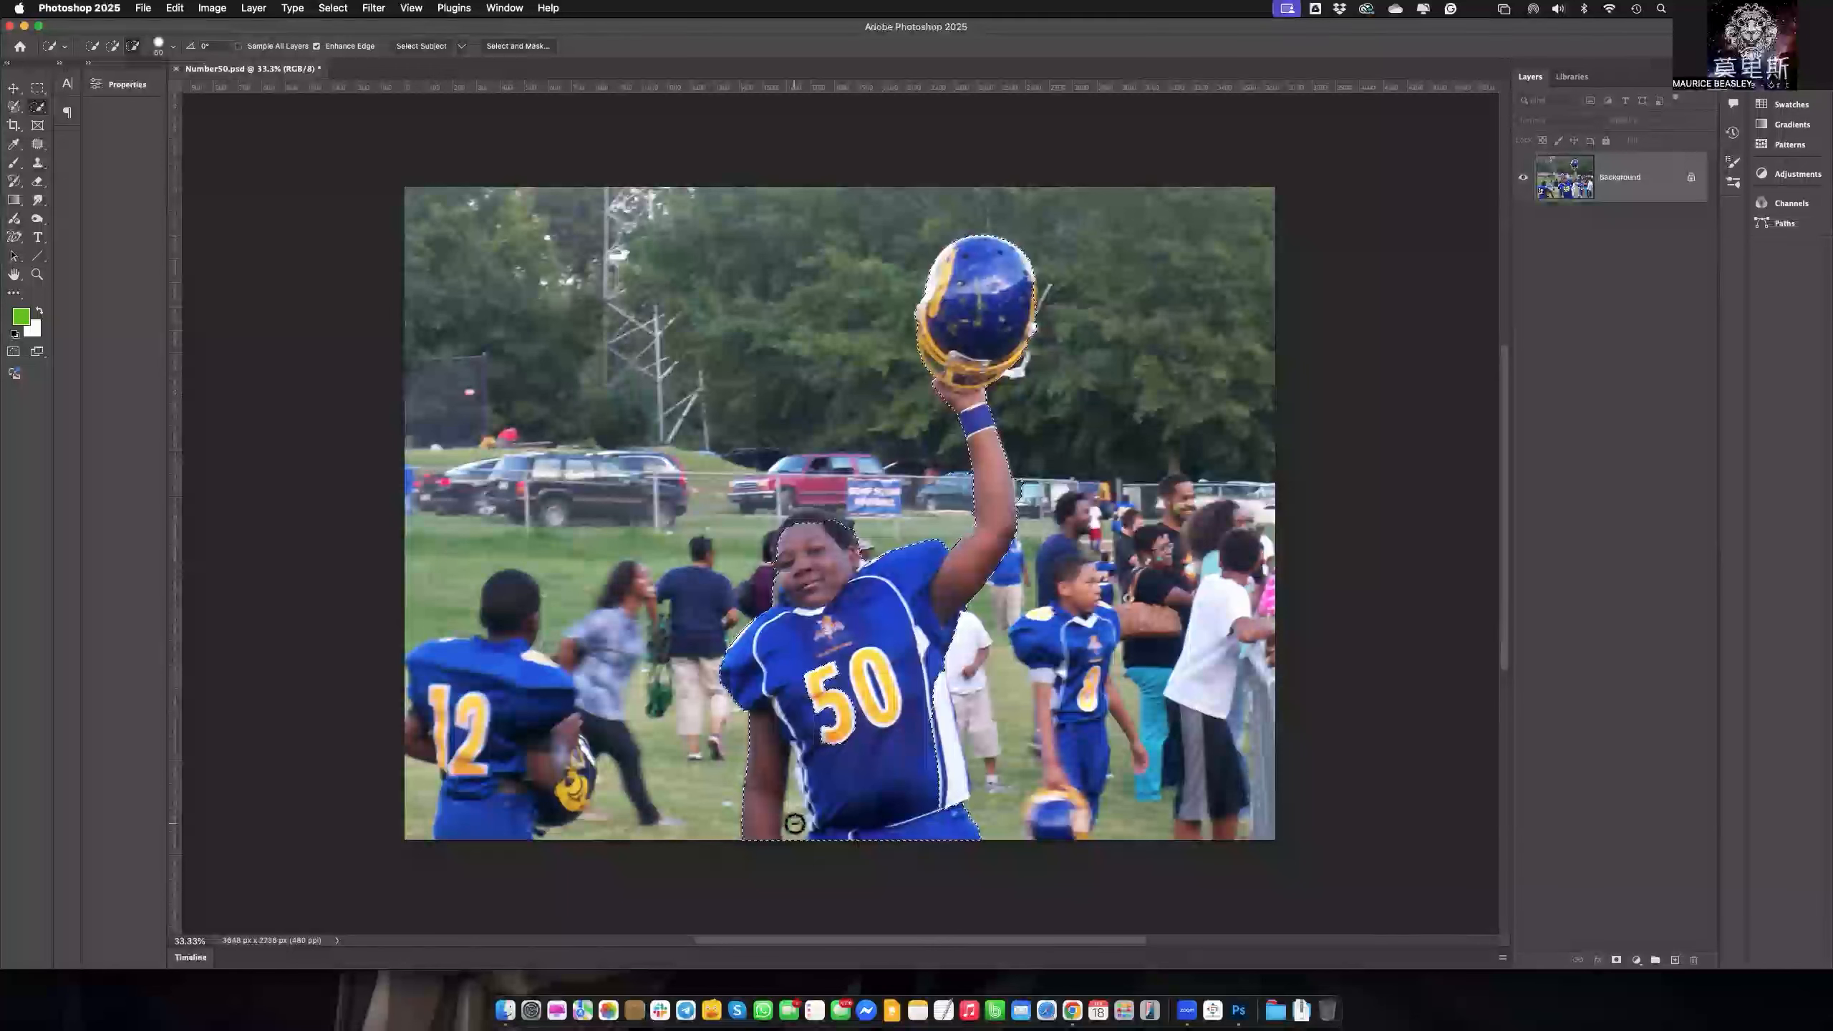
pyautogui.press('[')
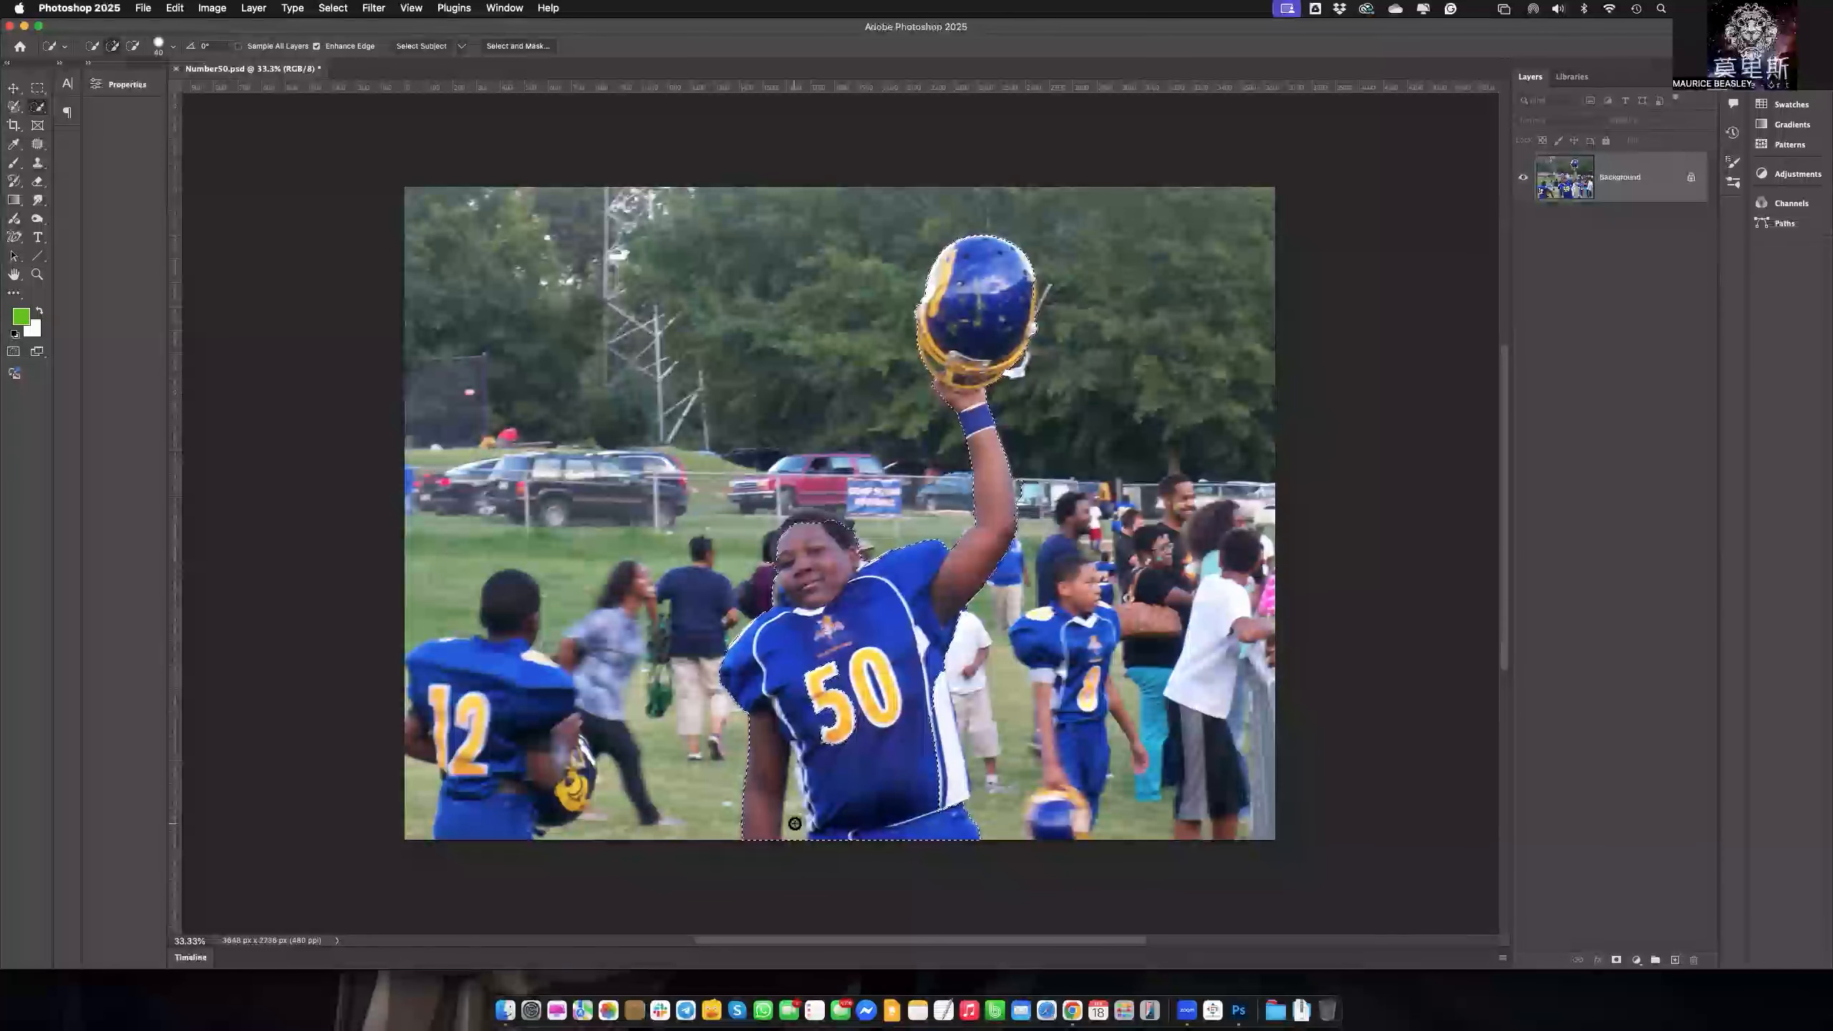
pyautogui.press('alt')
pyautogui.keyDown('alt'); pyautogui.click(793, 836); pyautogui.keyUp('alt')
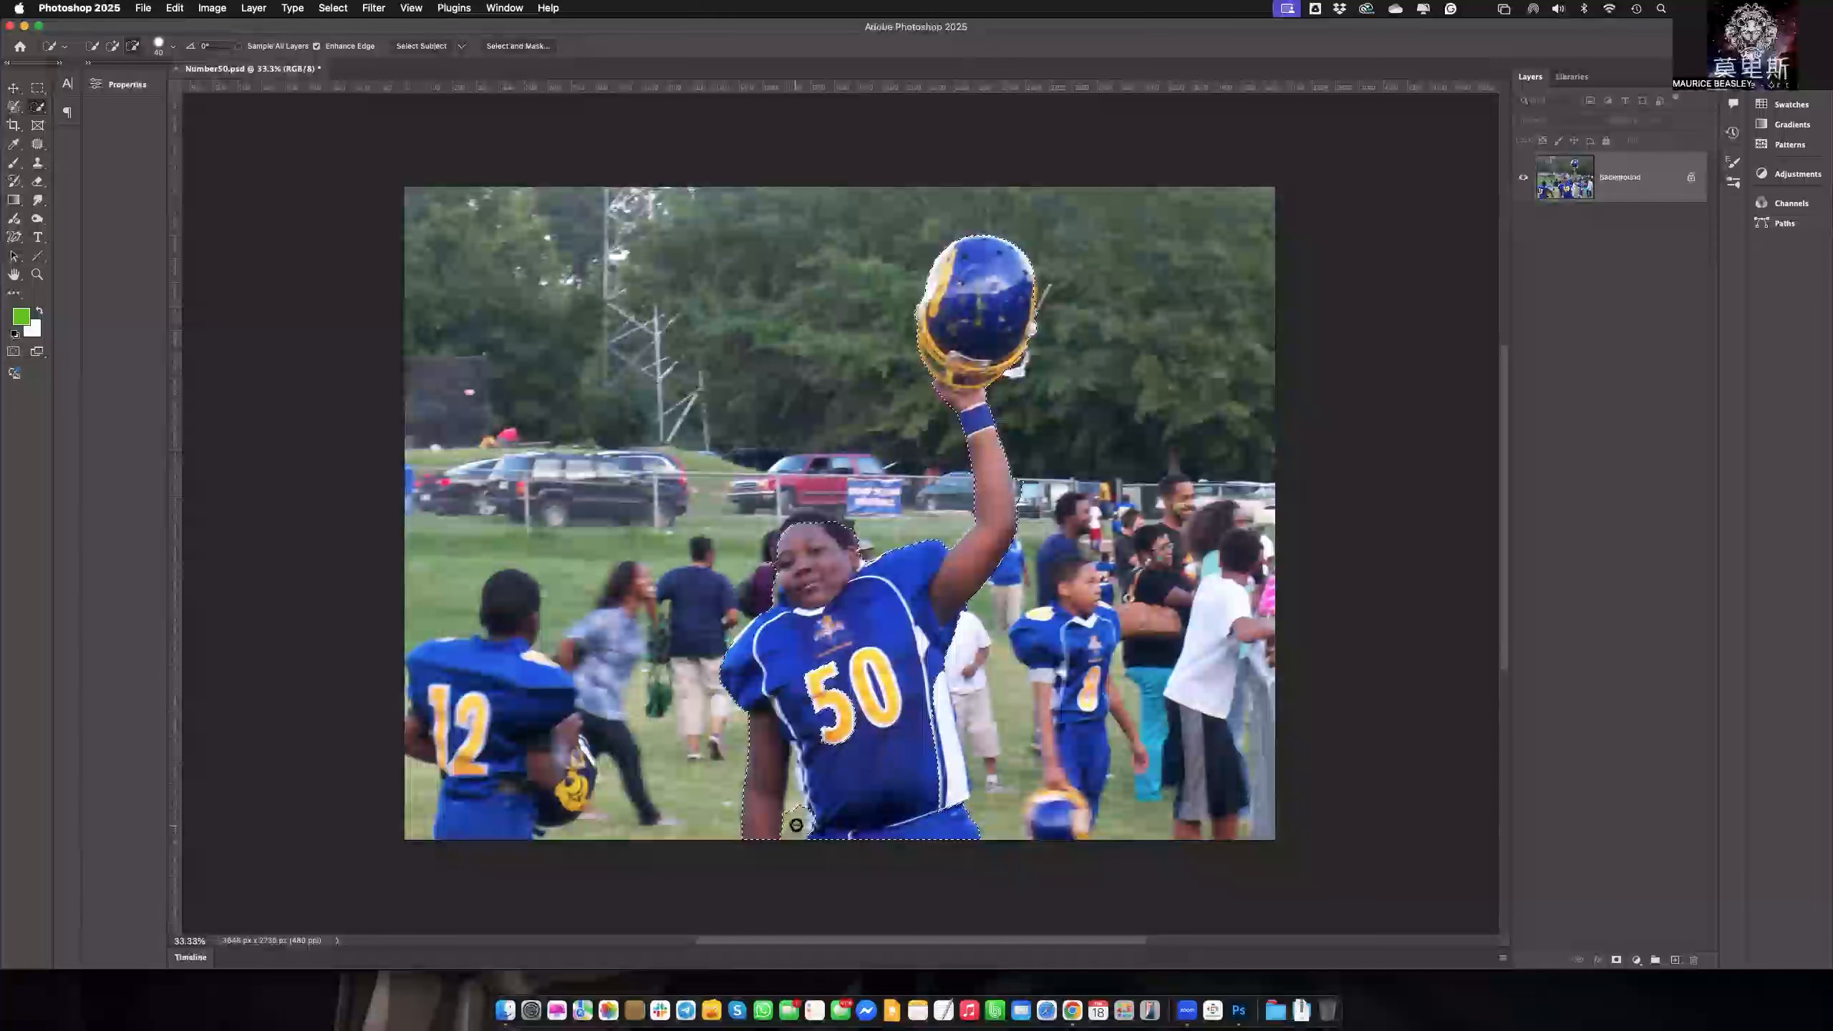
pyautogui.keyDown('alt'); pyautogui.click(795, 809); pyautogui.keyUp('alt')
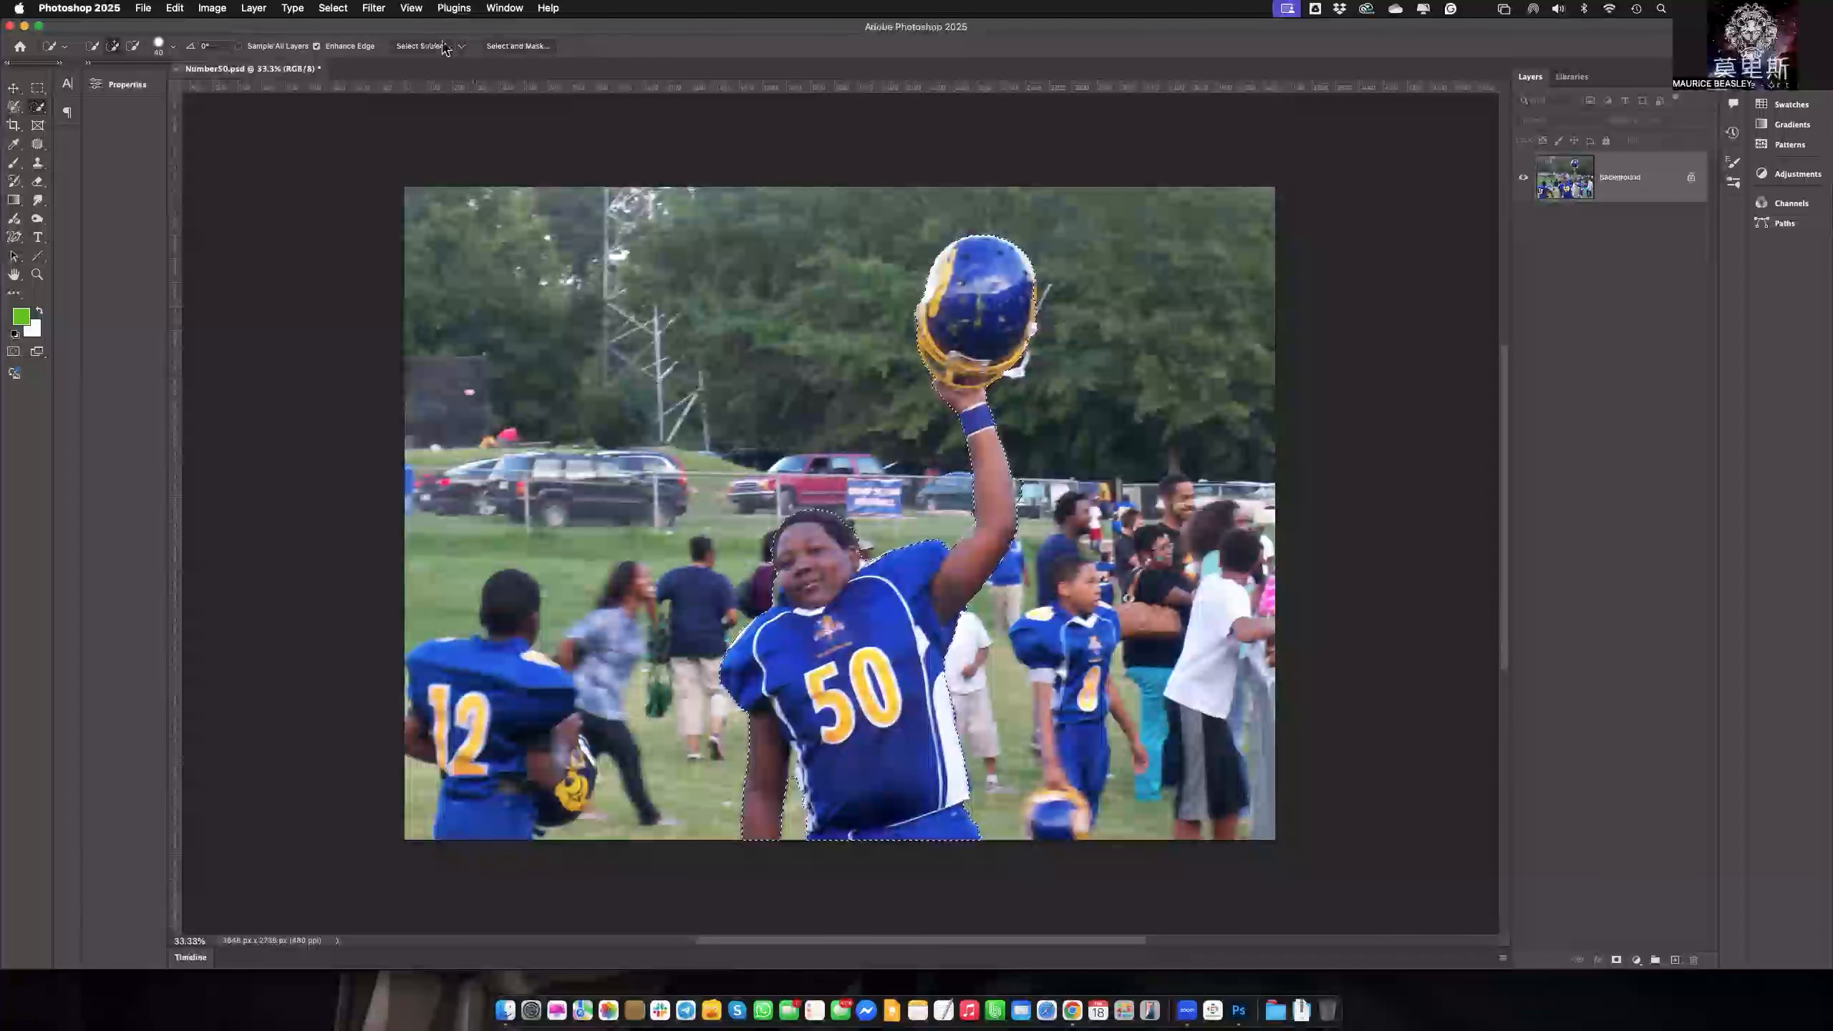
# Open the player selection in the Select and Mask workspace
pyautogui.click(334, 9)
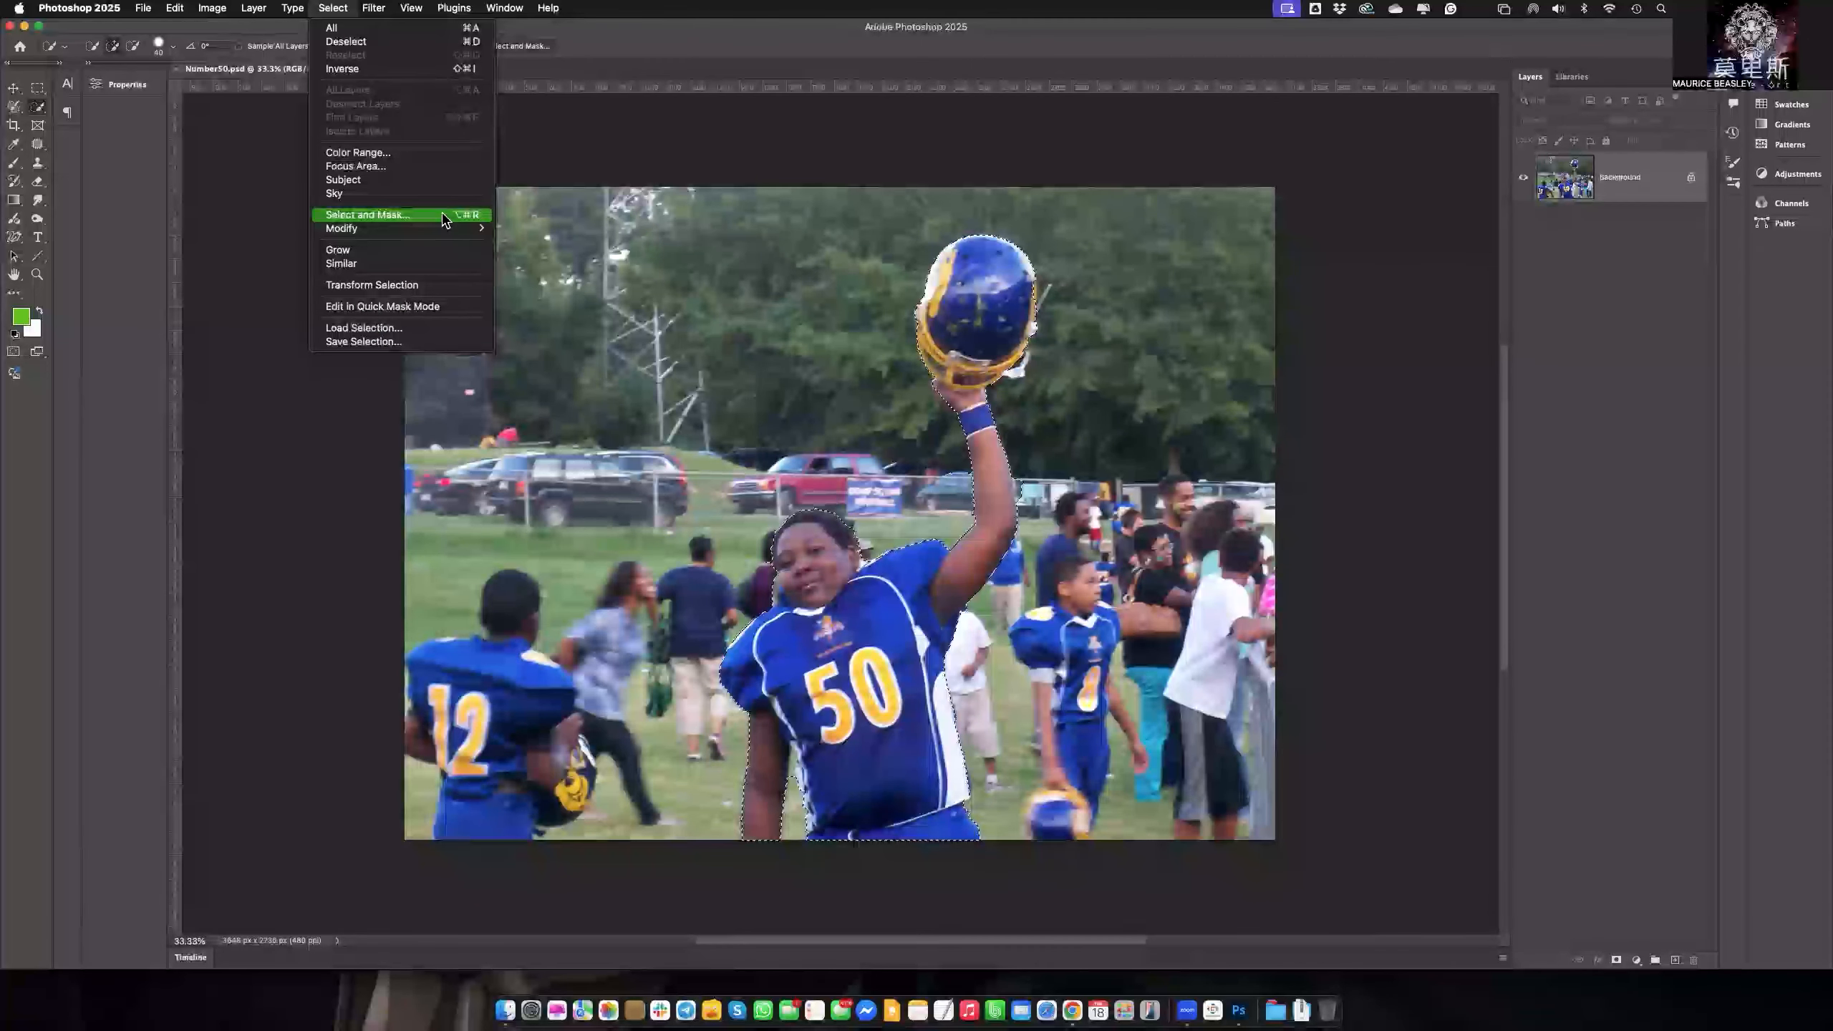
pyautogui.click(442, 216)
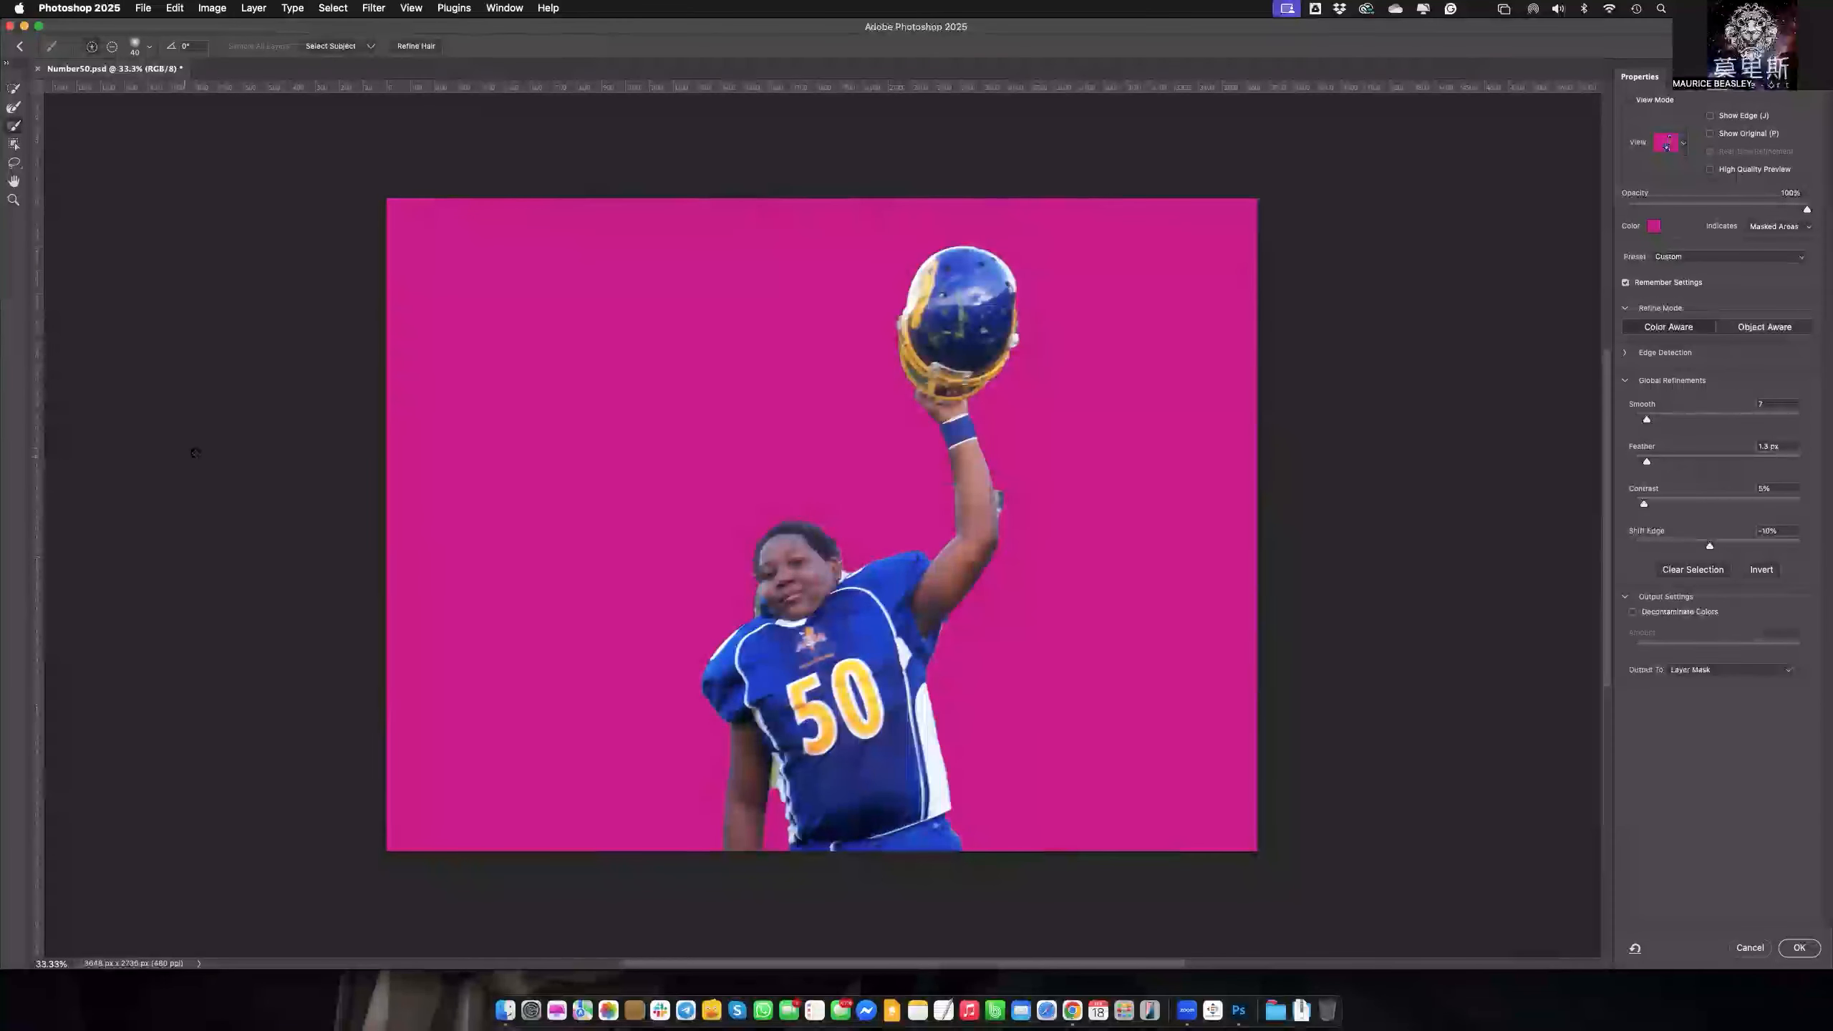
# Remove the leftover background beside the player's raised forearm with the Quick Selection tool, subtracting the excess picked up there
pyautogui.click(14, 89)
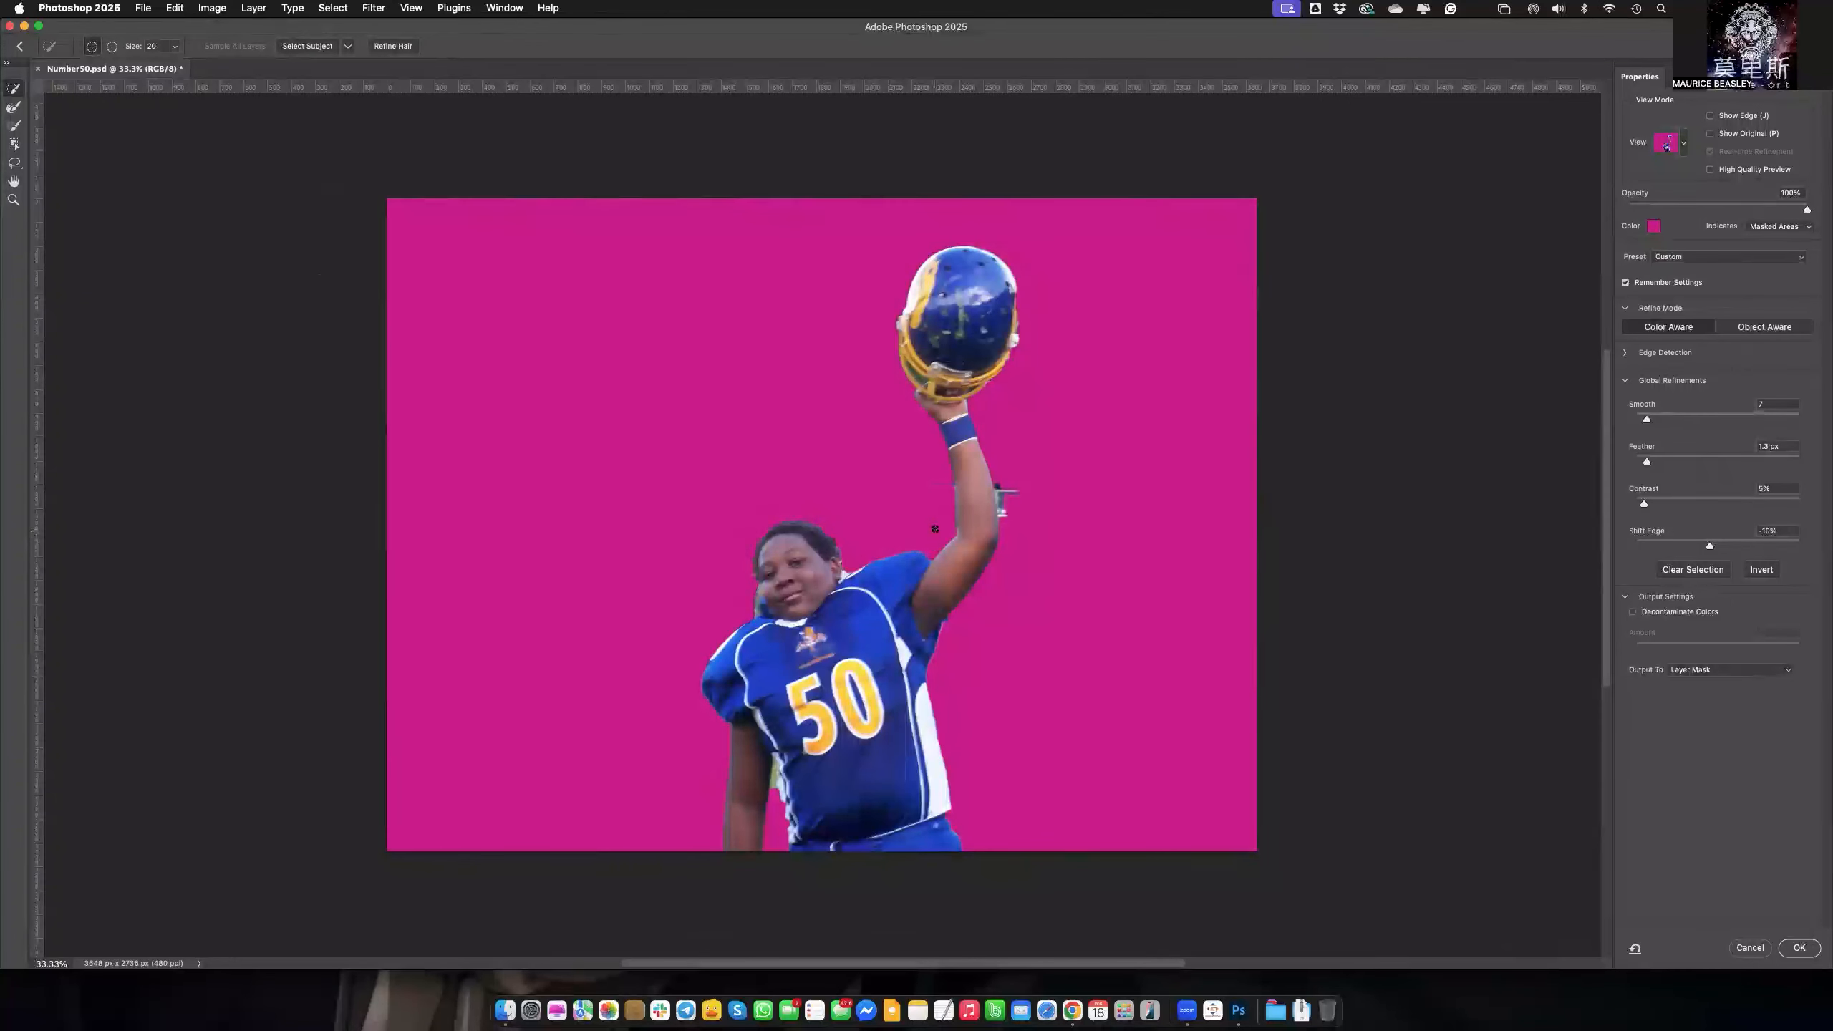
pyautogui.moveTo(994, 465); pyautogui.dragTo(995, 504)
pyautogui.moveTo(978, 424)
pyautogui.mouseDown()
pyautogui.moveTo(1000, 462)
pyautogui.moveTo(972, 416)
pyautogui.mouseUp()
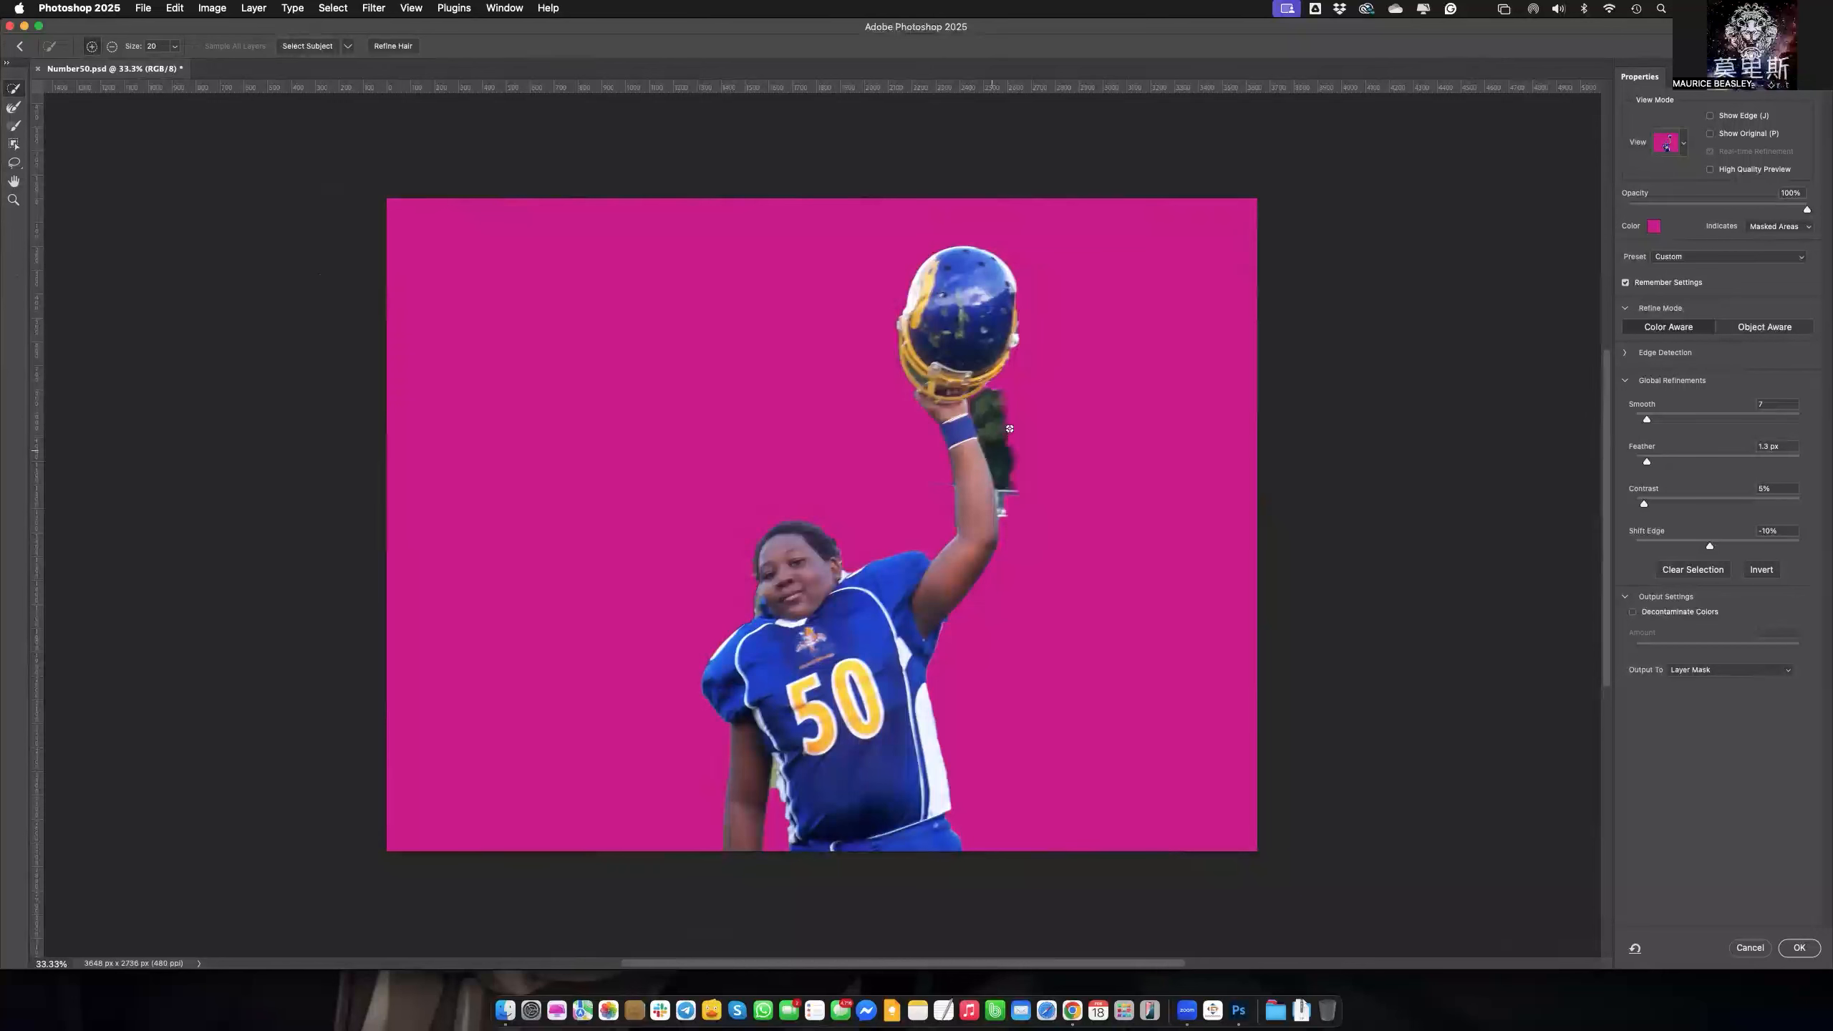
pyautogui.press('alt')
pyautogui.moveTo(988, 401); pyautogui.dragTo(1009, 509)
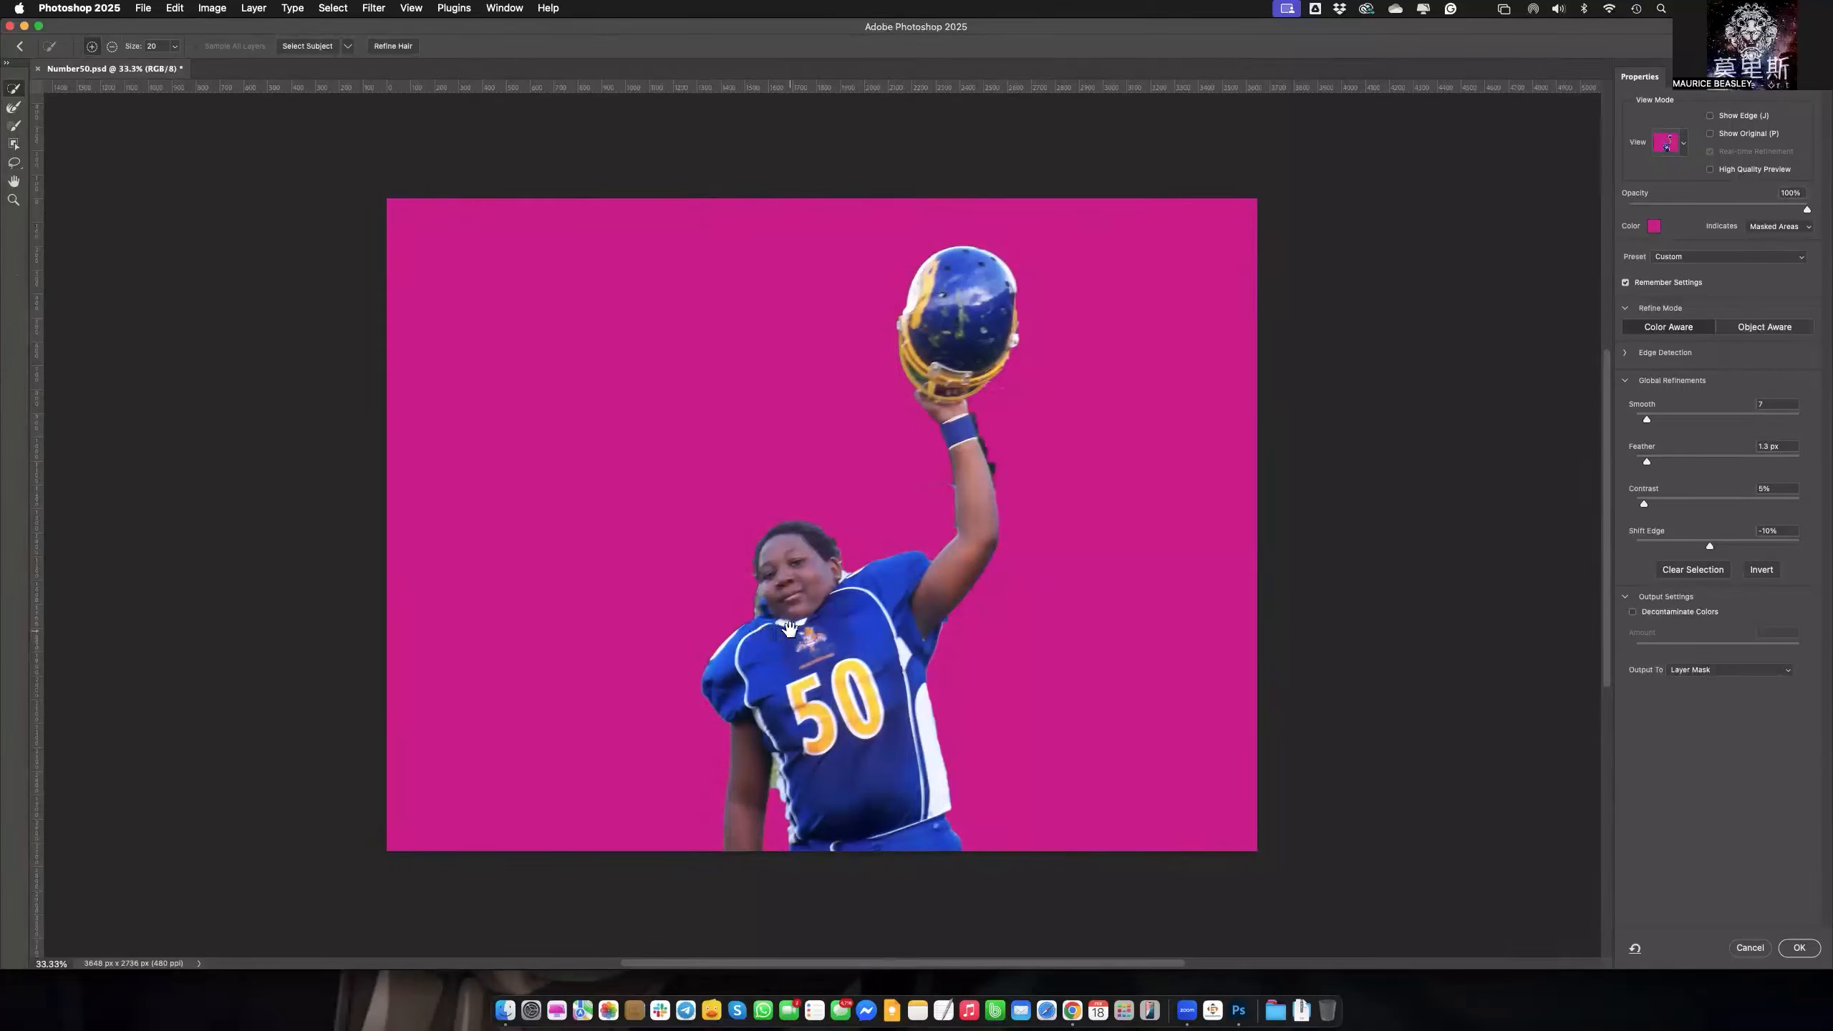
# Try a quick selection beside the player's jaw and subtract the background patch from the selection again
pyautogui.scroll(5, 814, 633)
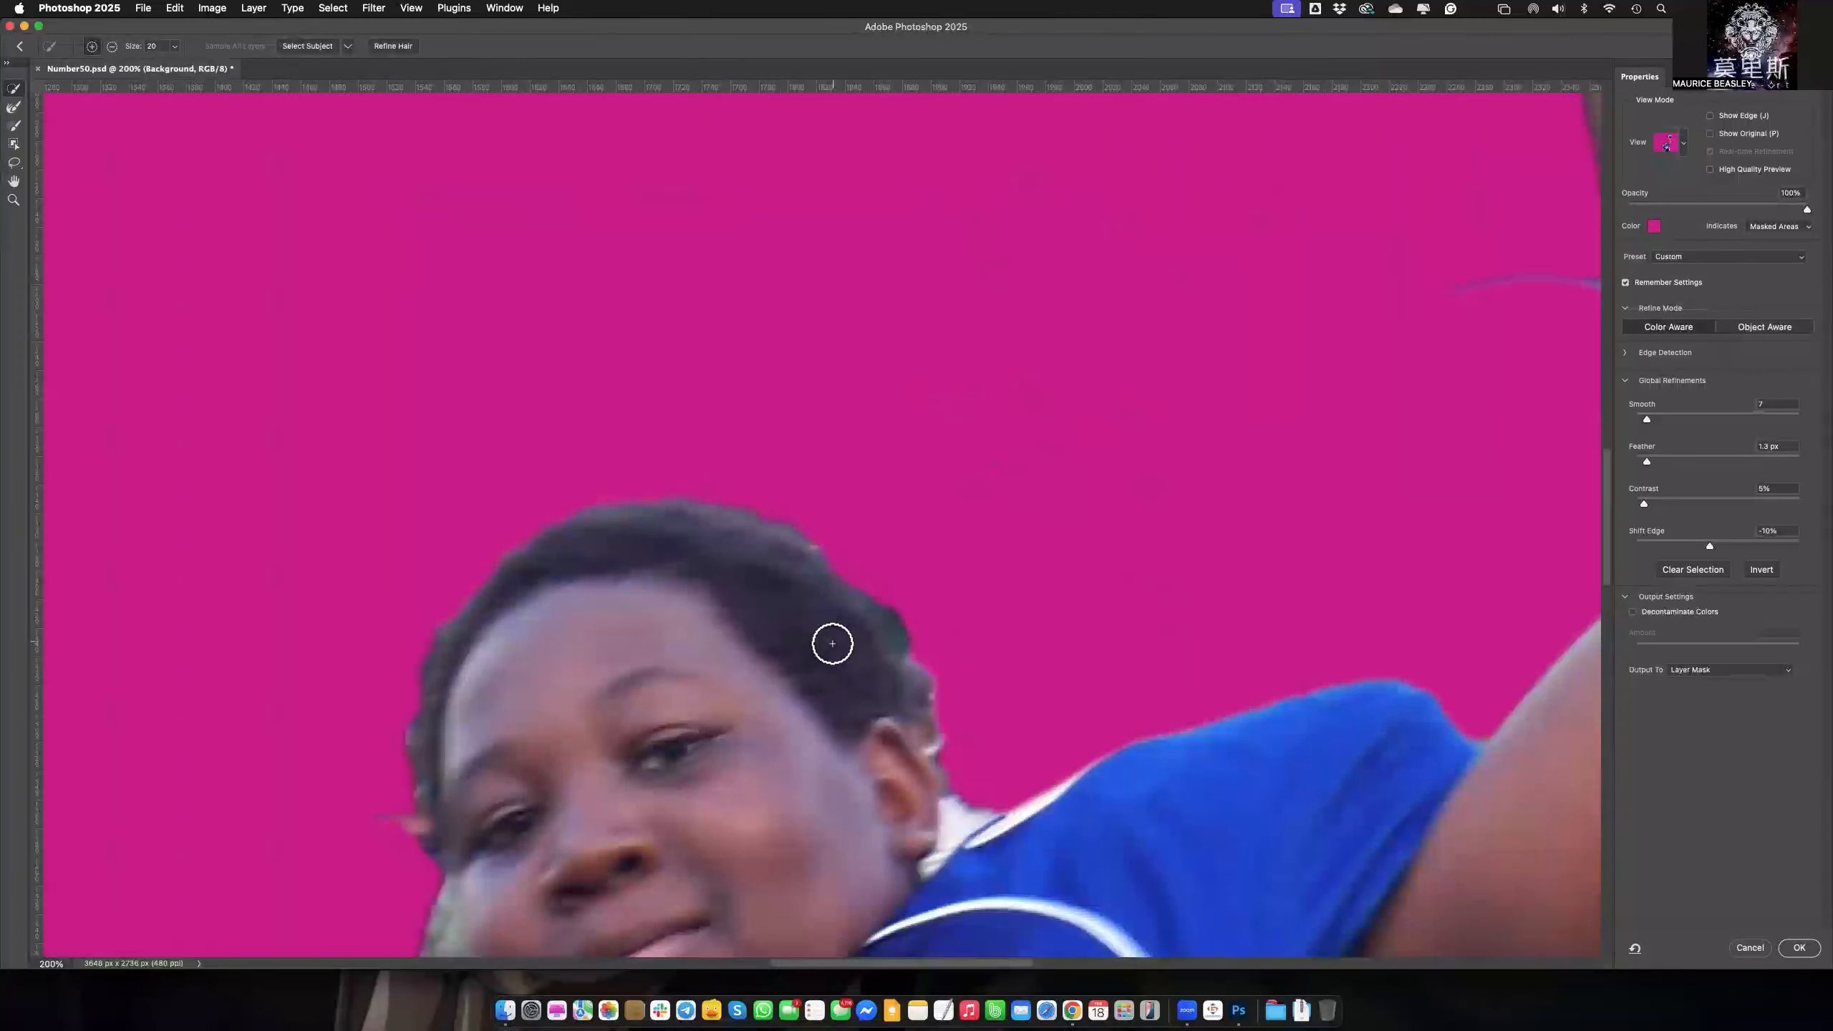
pyautogui.moveTo(815, 667); pyautogui.dragTo(943, 363)
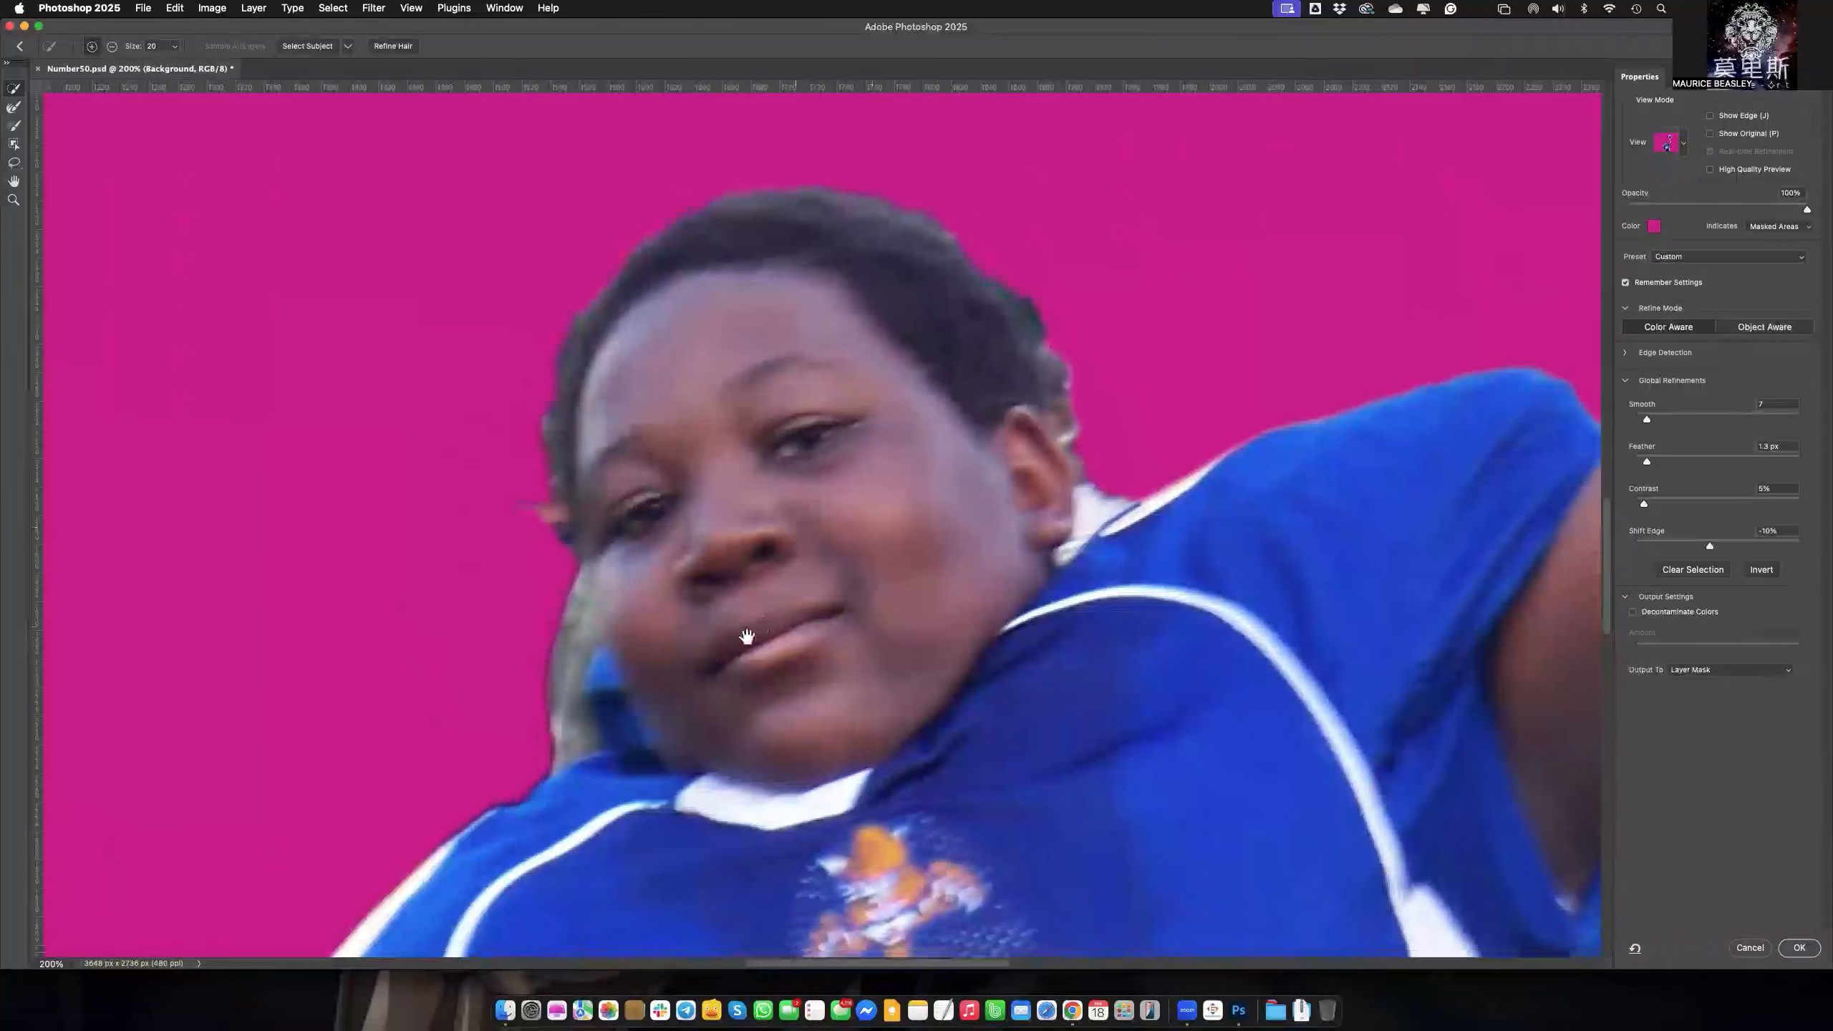
pyautogui.moveTo(588, 702); pyautogui.dragTo(842, 515)
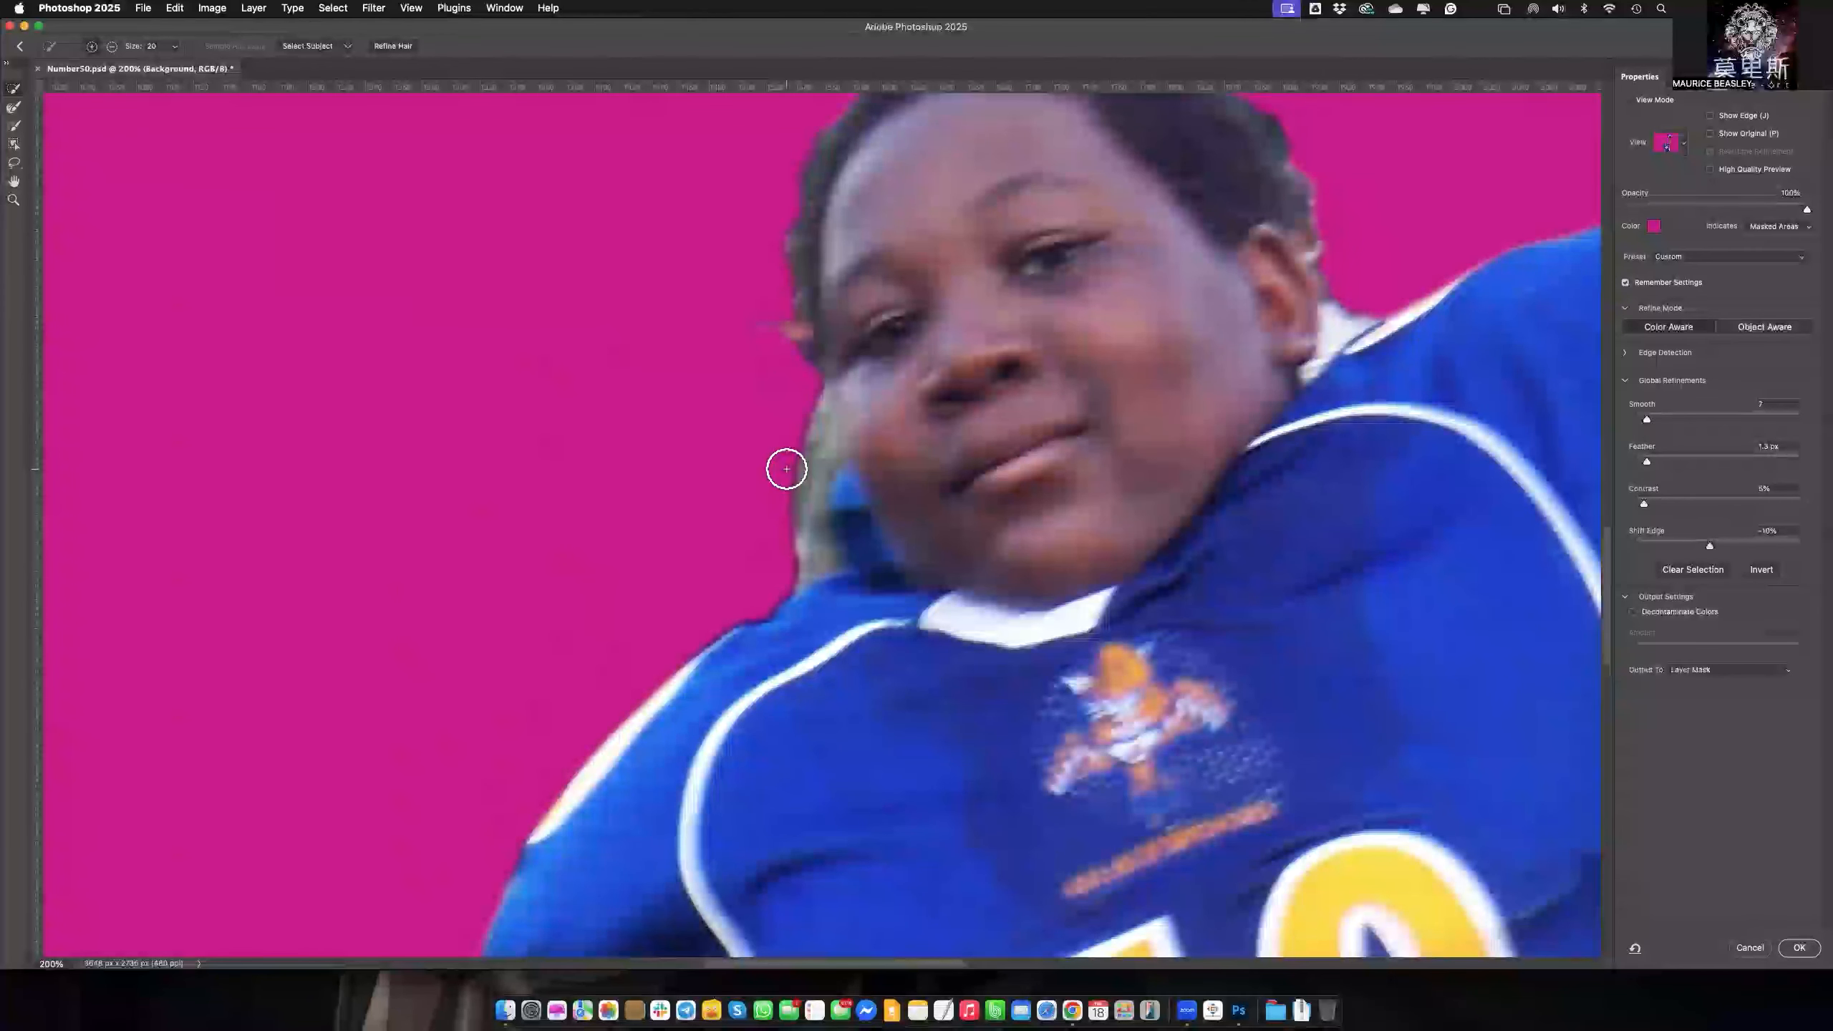
pyautogui.press('super+minus')
pyautogui.press('super+minus')
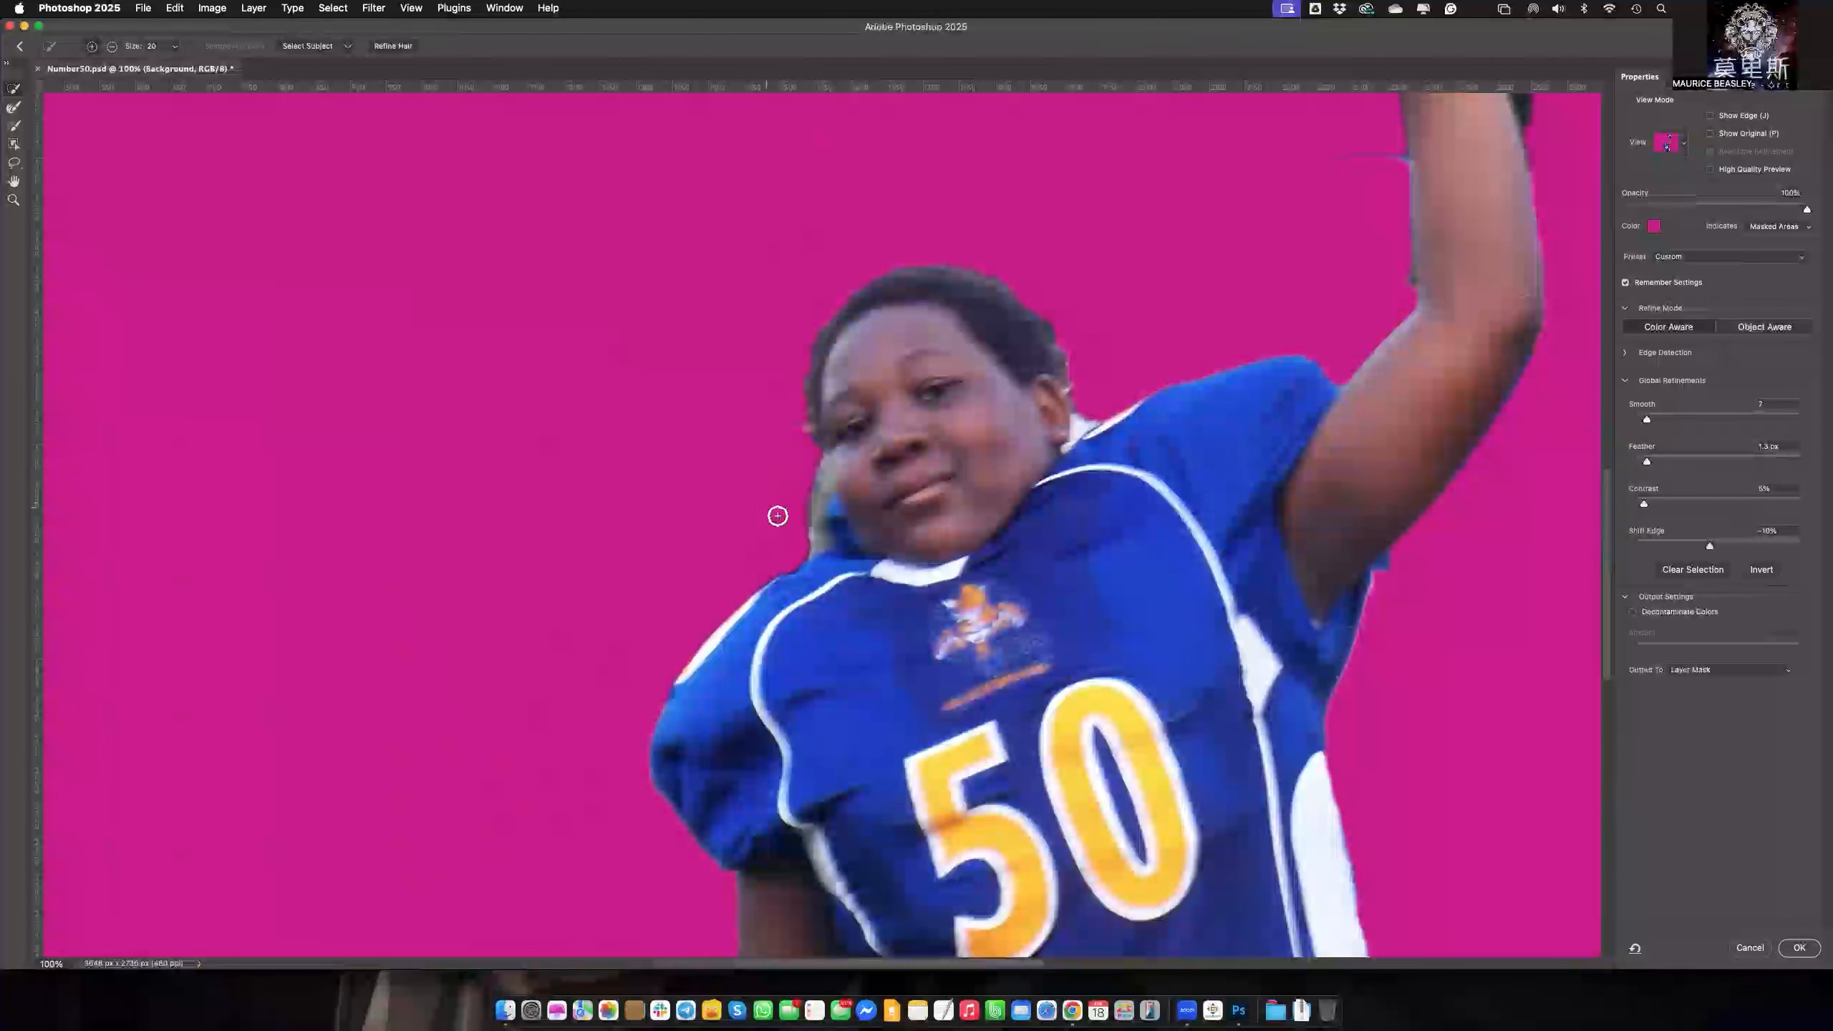
pyautogui.click(807, 509)
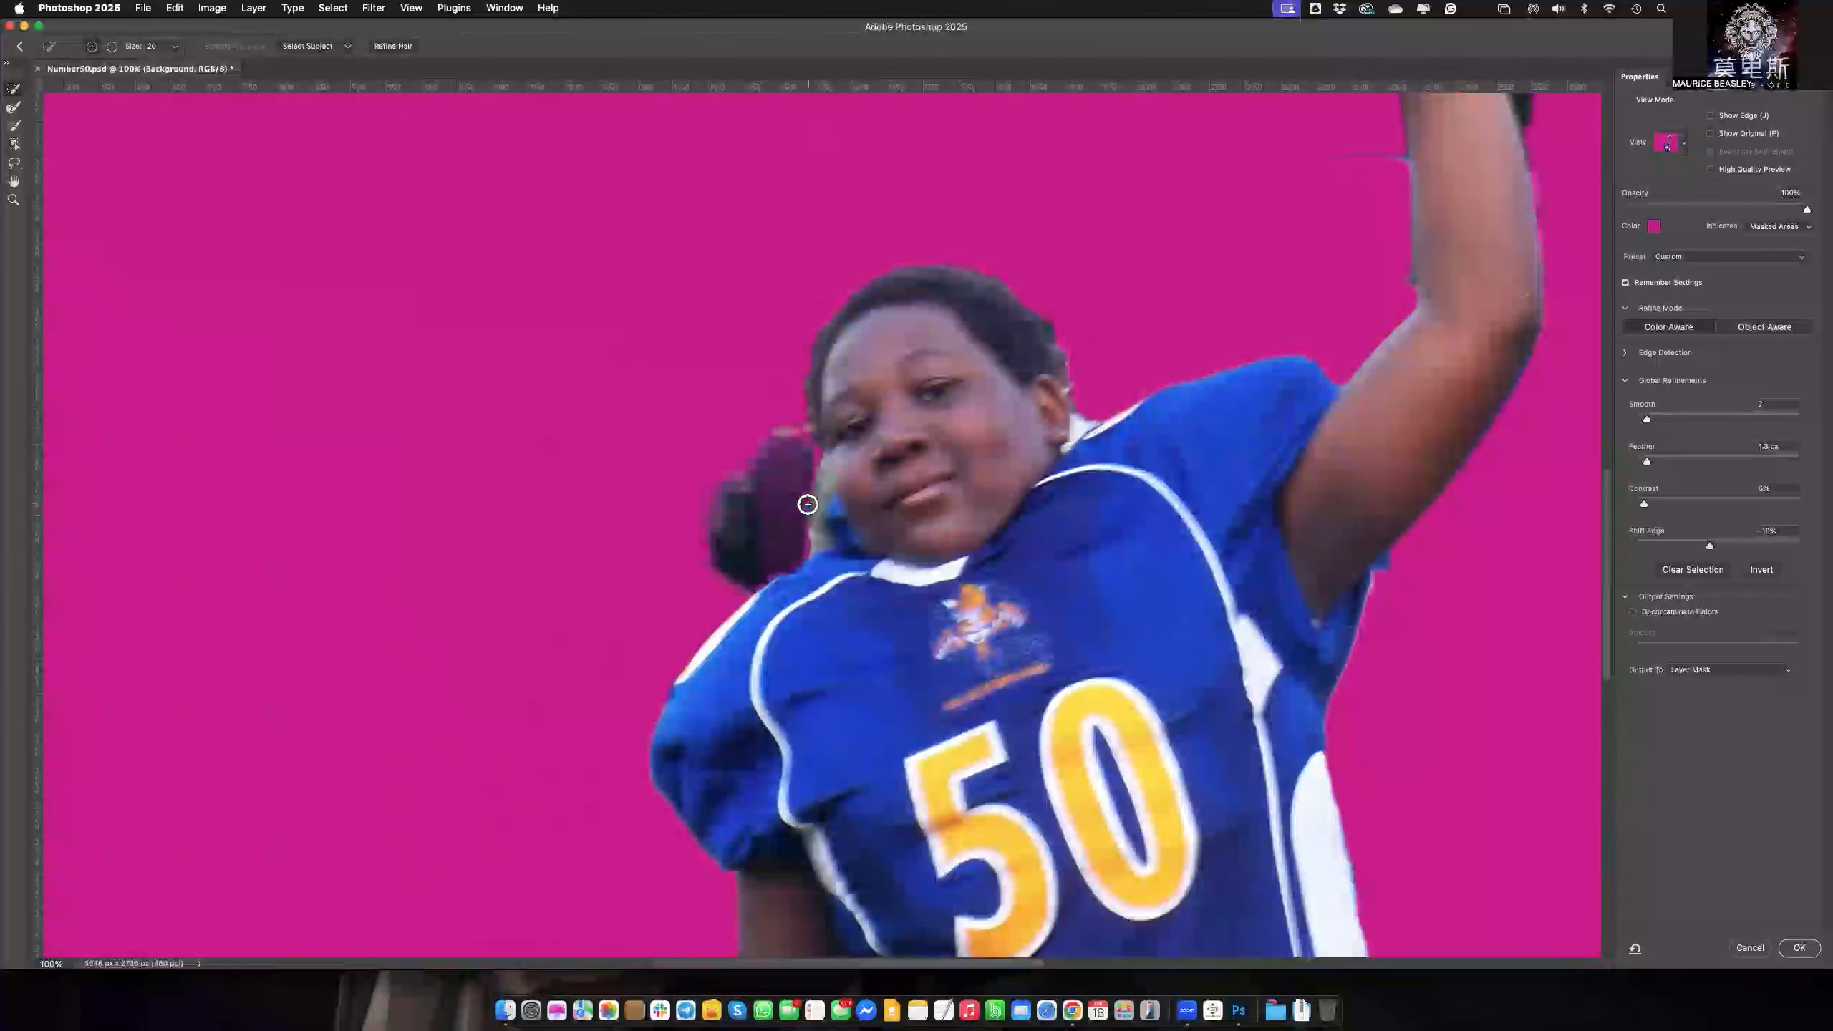
pyautogui.keyDown('alt'); pyautogui.click(769, 458); pyautogui.keyUp('alt')
pyautogui.keyDown('alt'); pyautogui.click(729, 503); pyautogui.keyUp('alt')
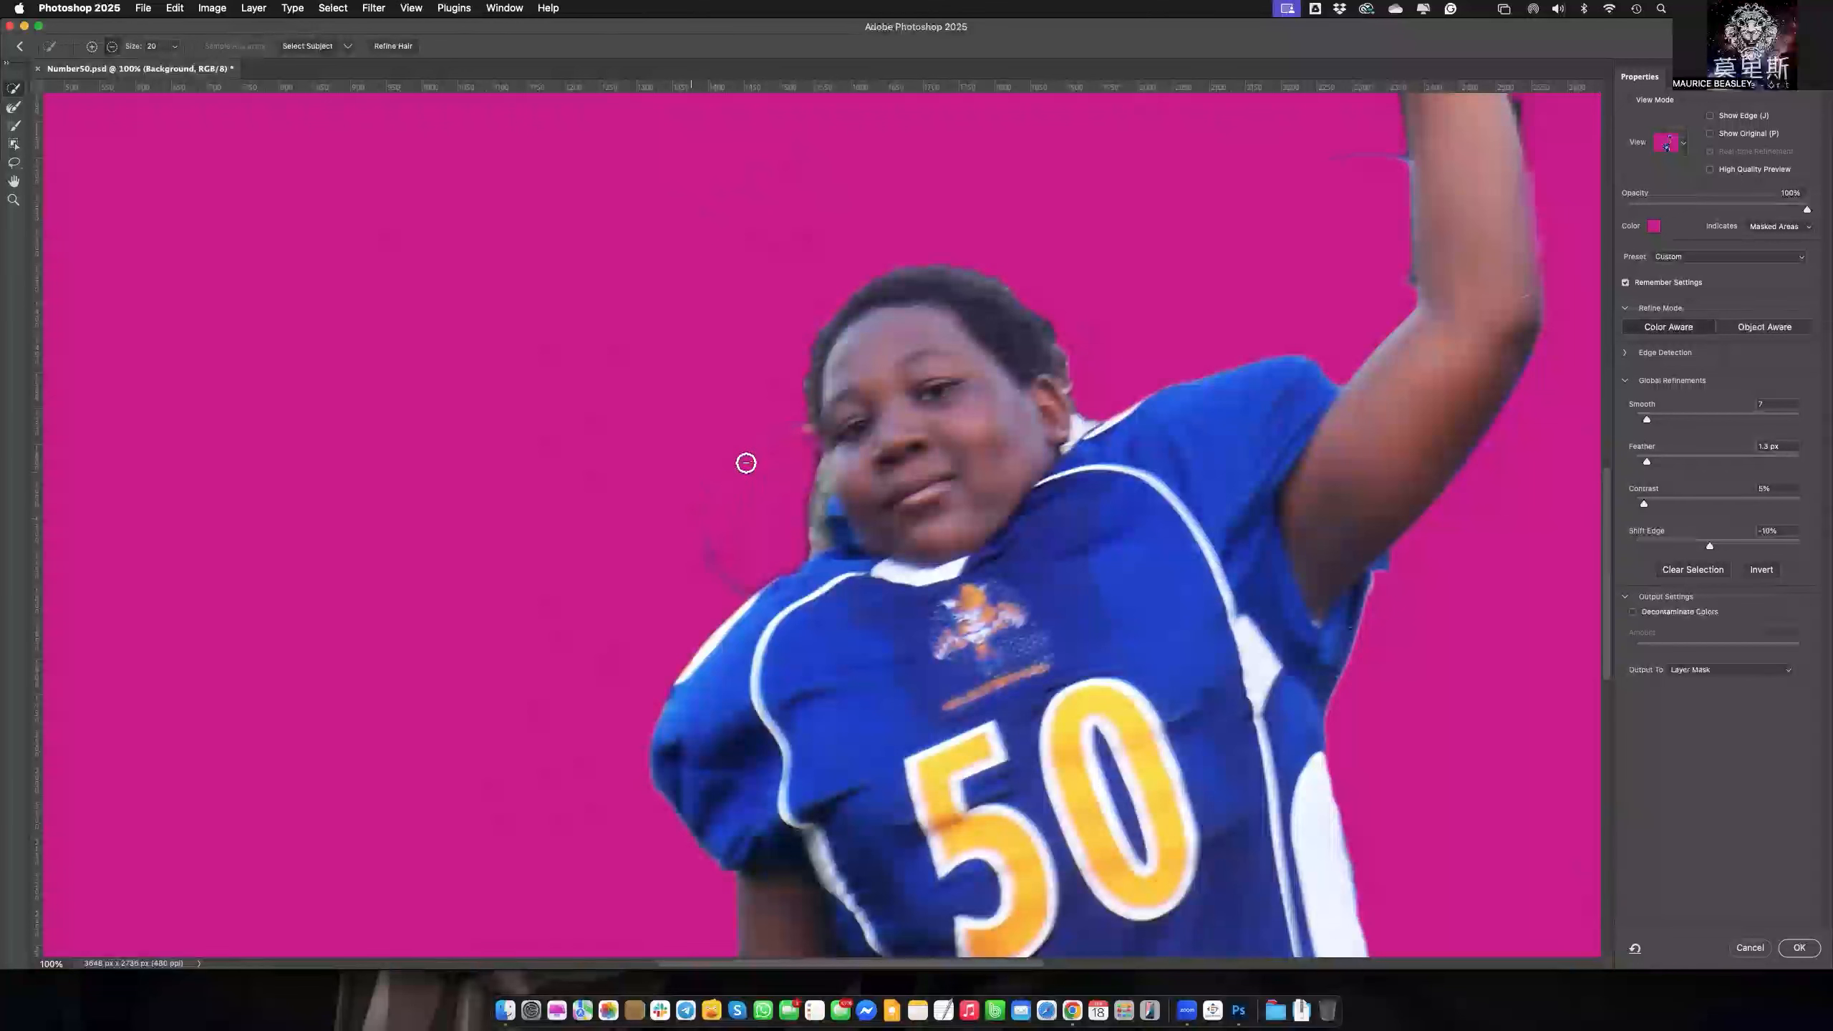
pyautogui.keyDown('alt'); pyautogui.click(719, 575); pyautogui.keyUp('alt')
# Brush away the background fringe behind the player's ear and along his cheek and neck
pyautogui.click(14, 130)
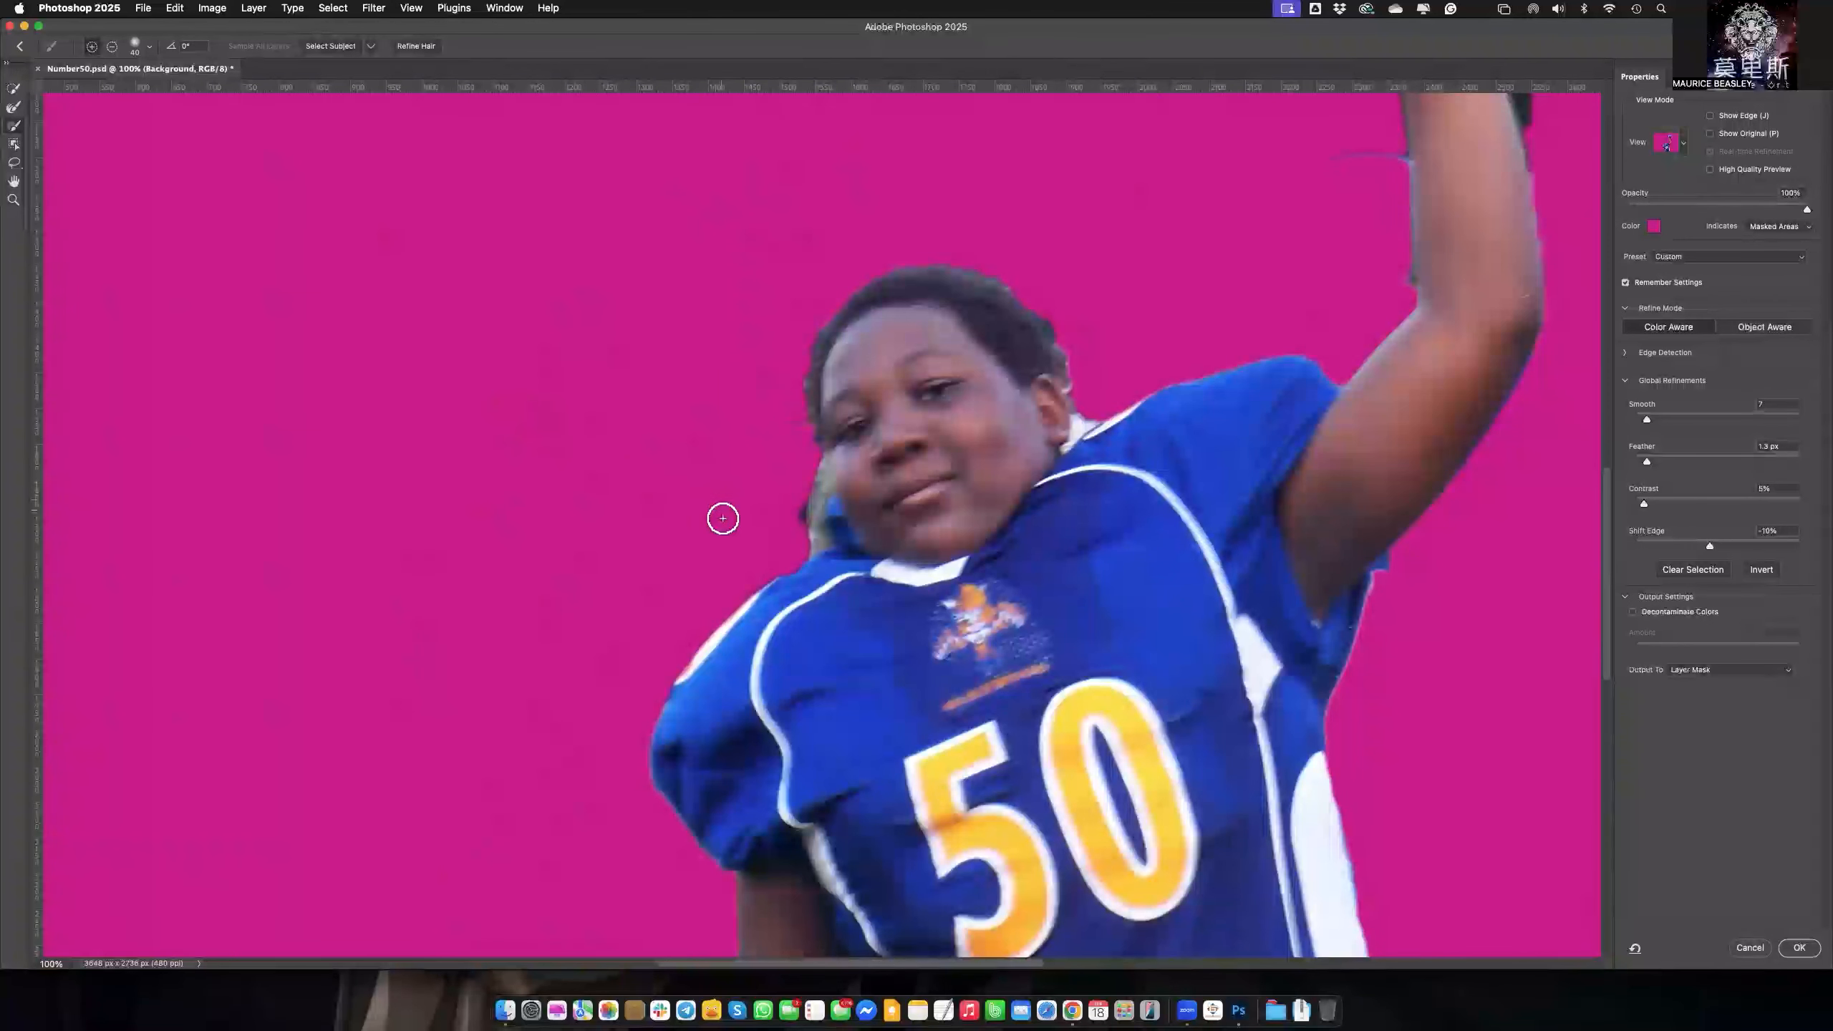
pyautogui.moveTo(1069, 341)
pyautogui.mouseDown()
pyautogui.moveTo(1023, 281)
pyautogui.moveTo(1047, 298)
pyautogui.moveTo(1016, 290)
pyautogui.moveTo(1071, 385)
pyautogui.mouseUp()
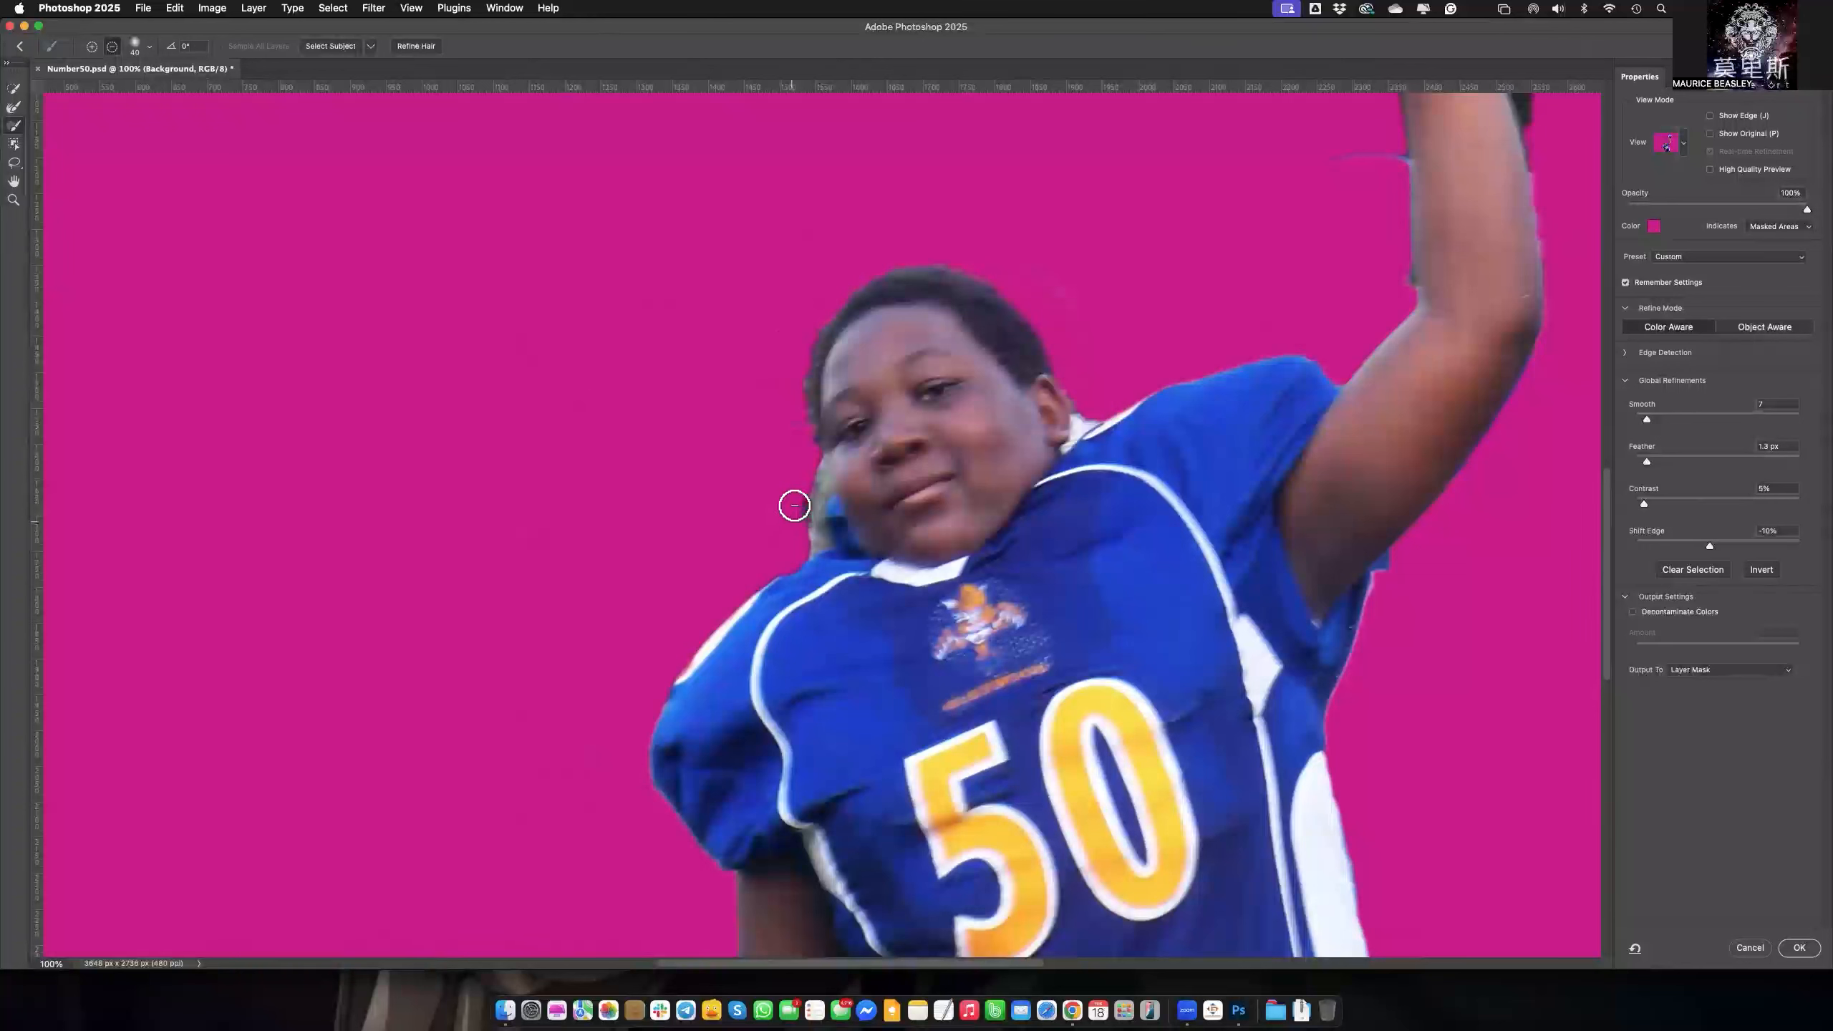
pyautogui.moveTo(800, 544); pyautogui.dragTo(808, 445)
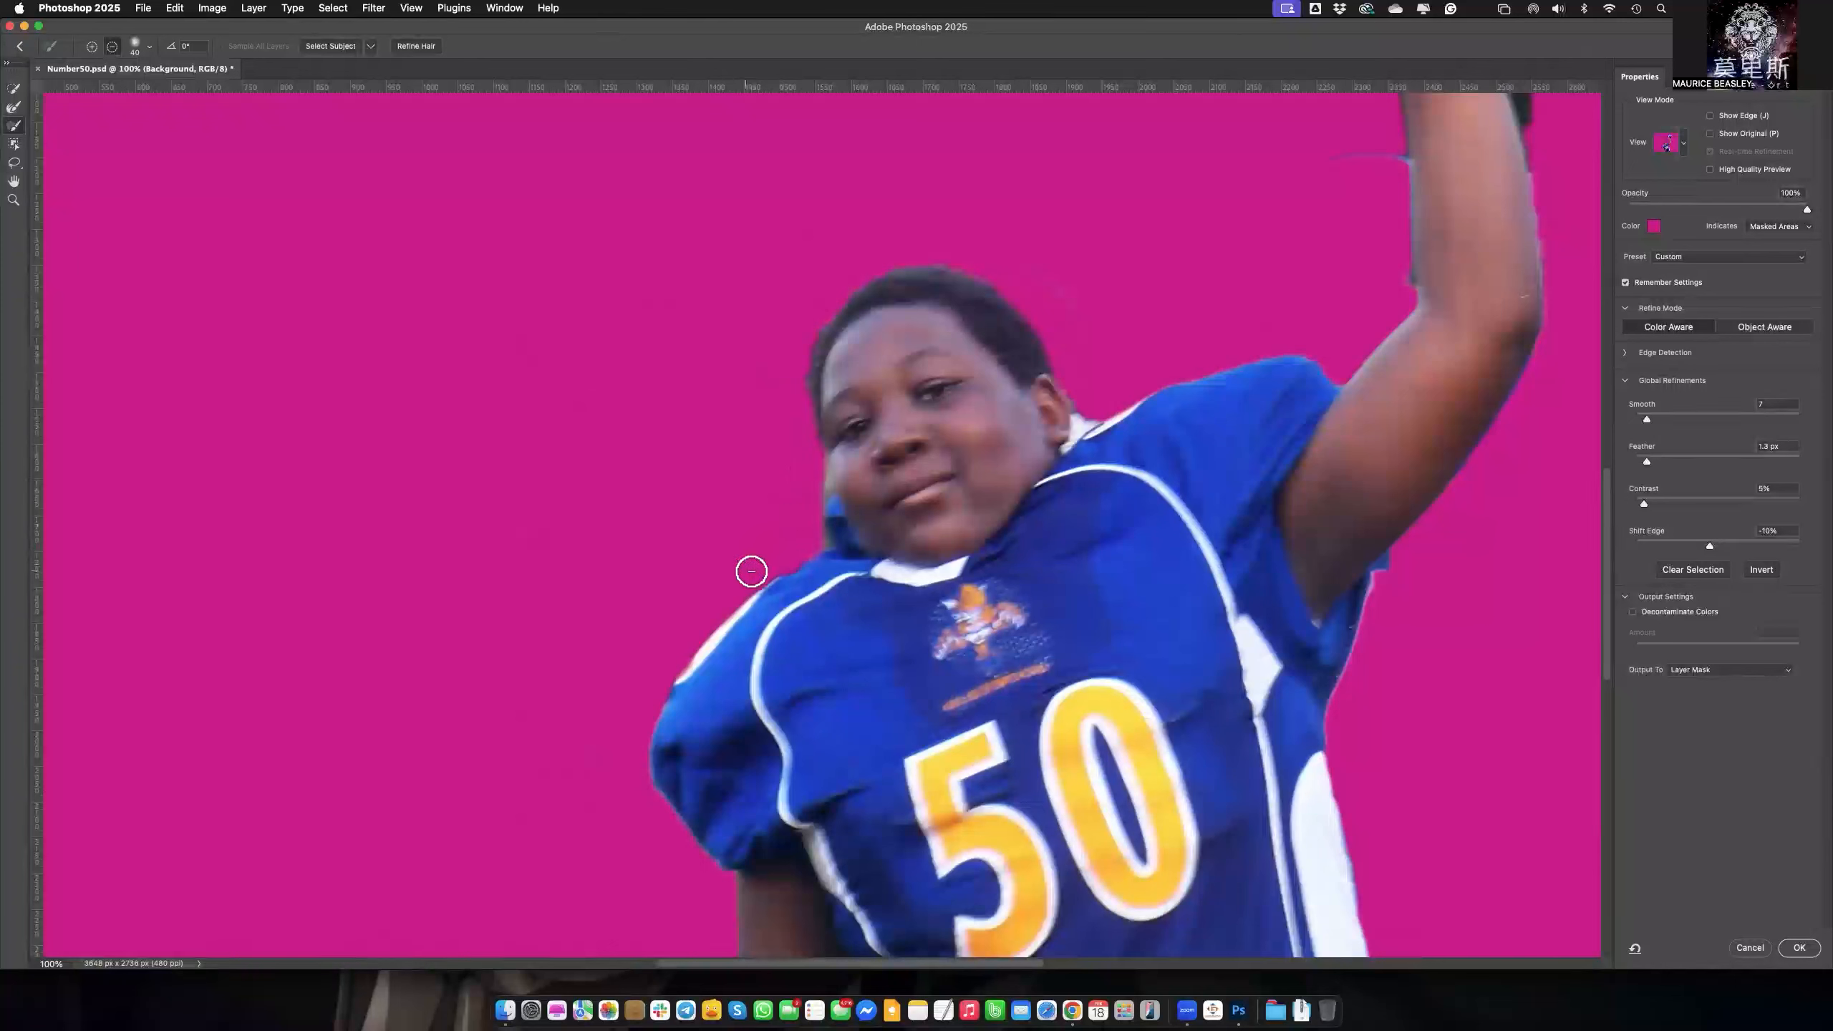
# Subtract the white background patch between the player's ear and shoulder using a smaller brush
pyautogui.click(150, 47)
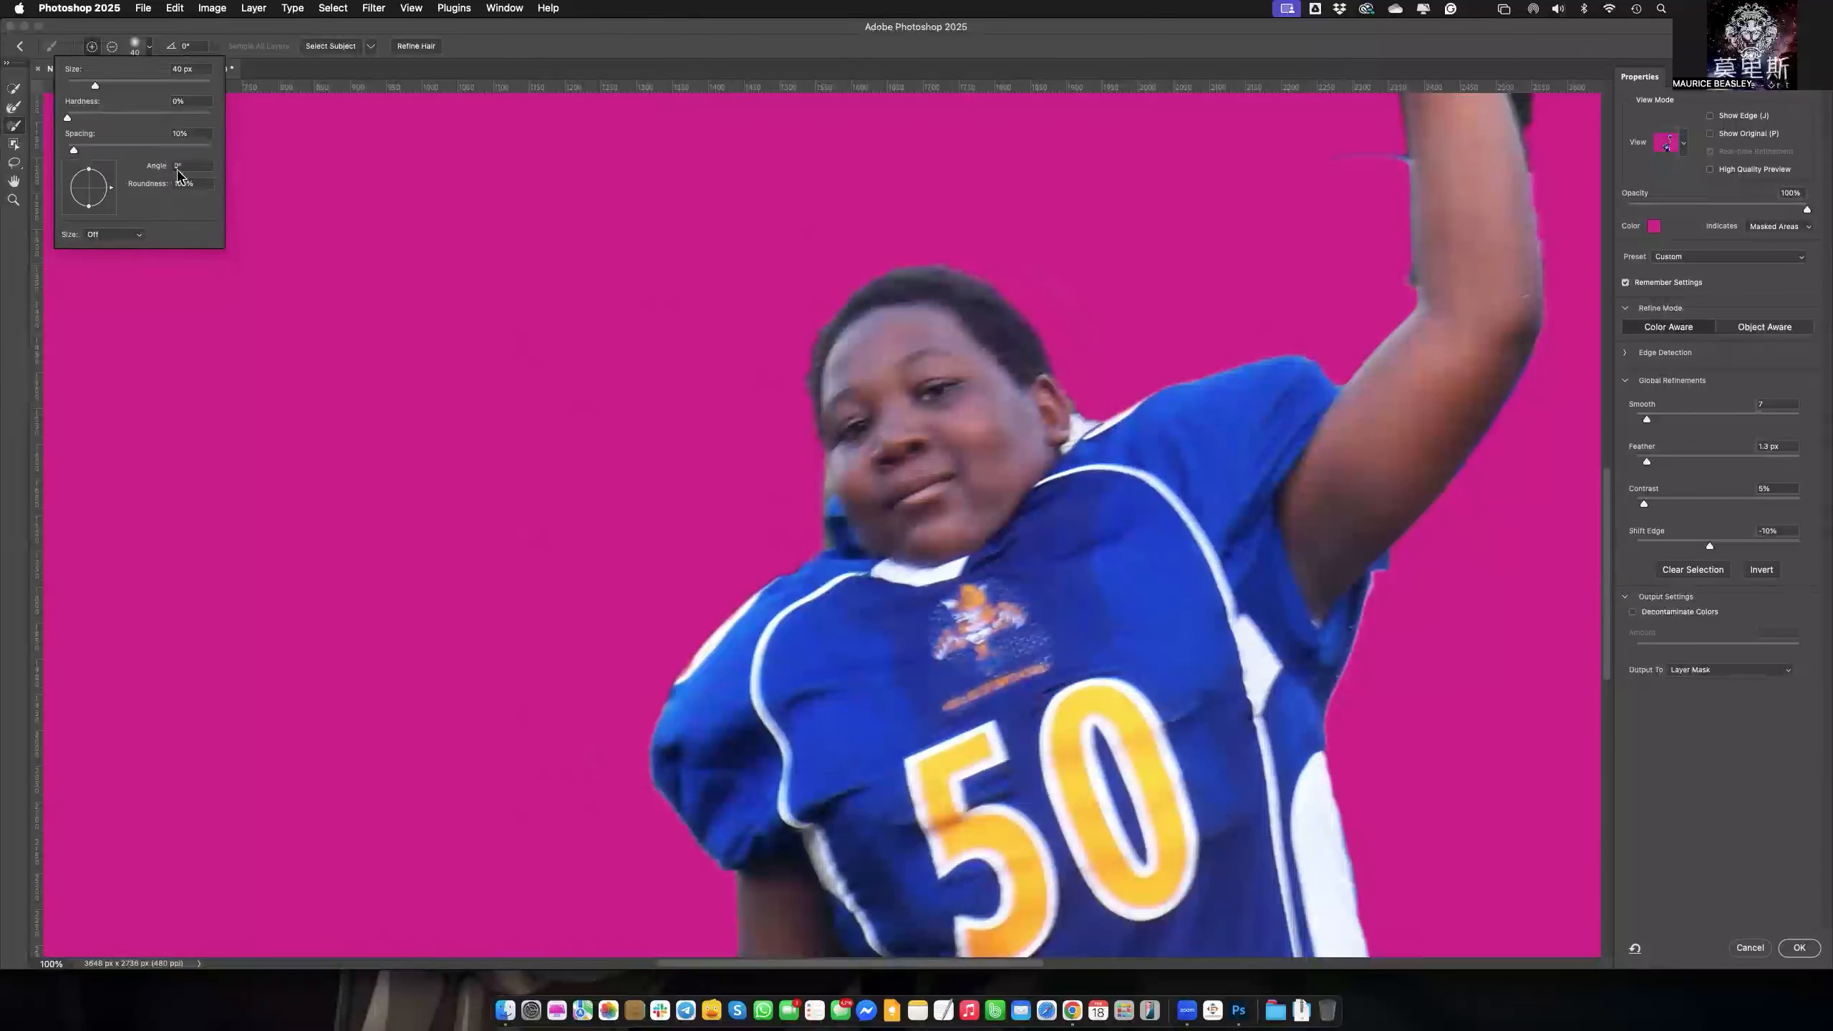
pyautogui.click(559, 58)
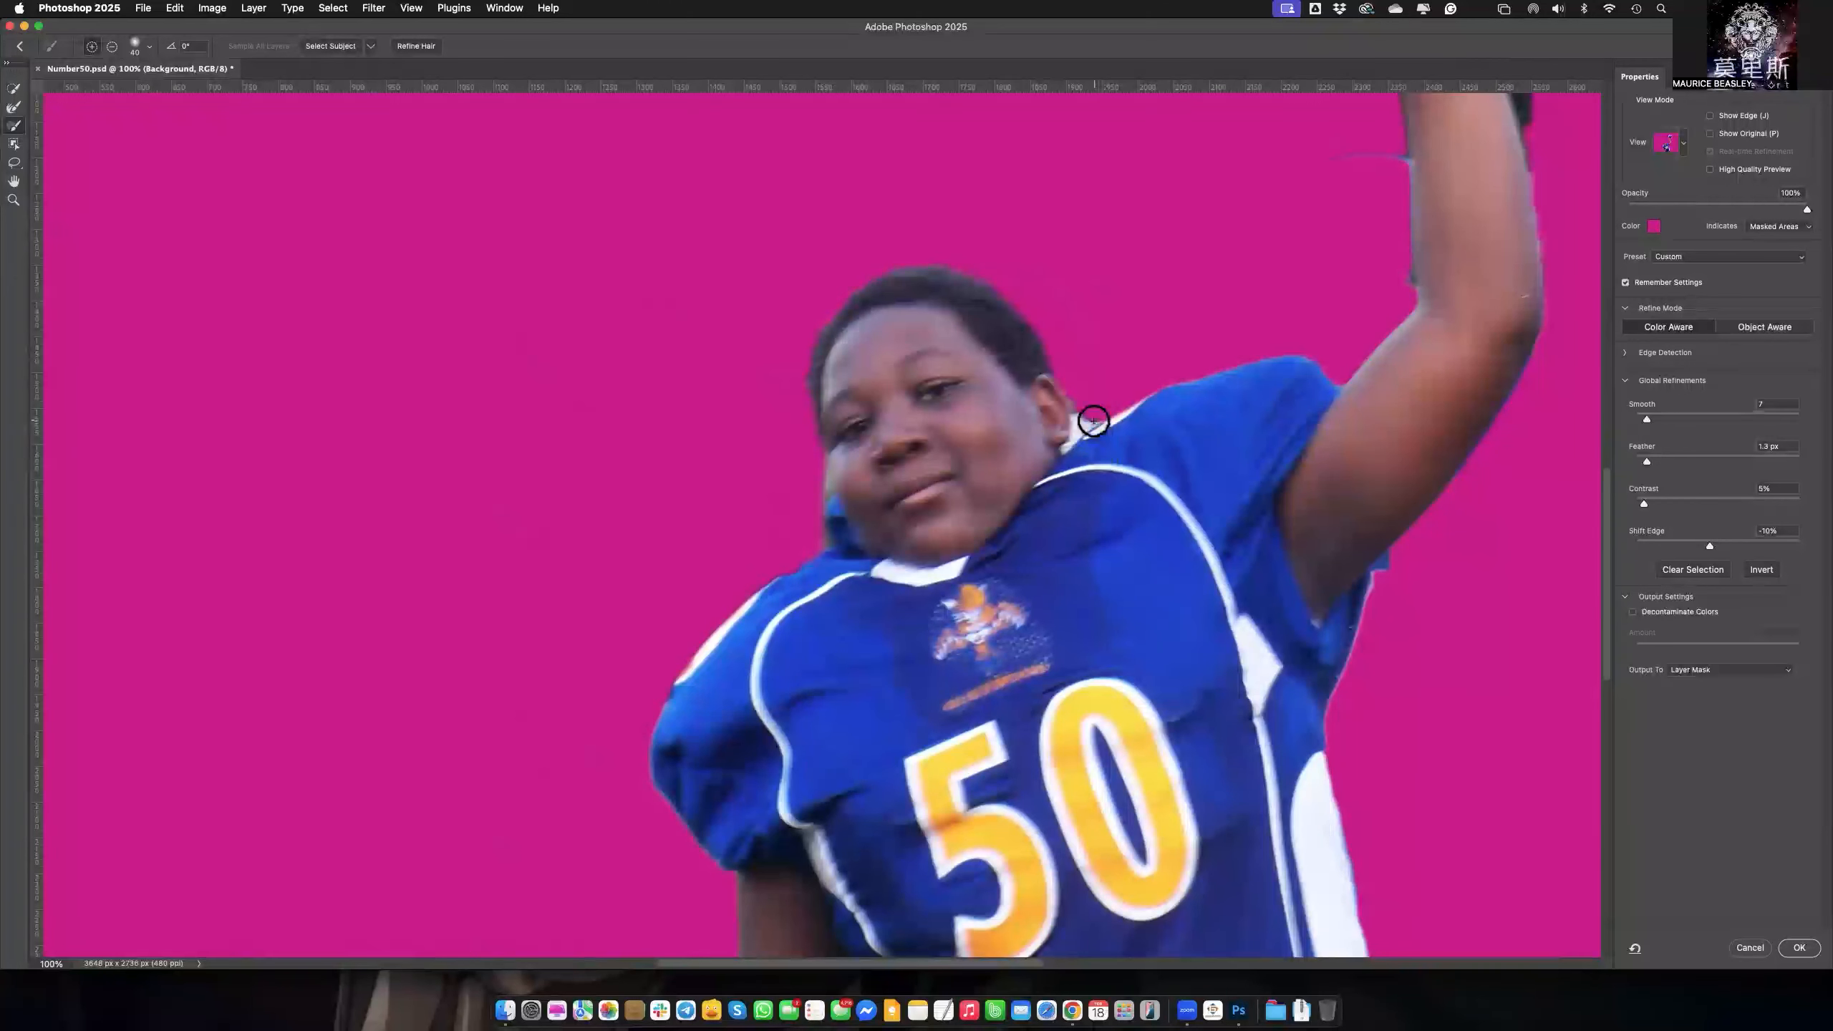
pyautogui.press('[')
pyautogui.press('alt')
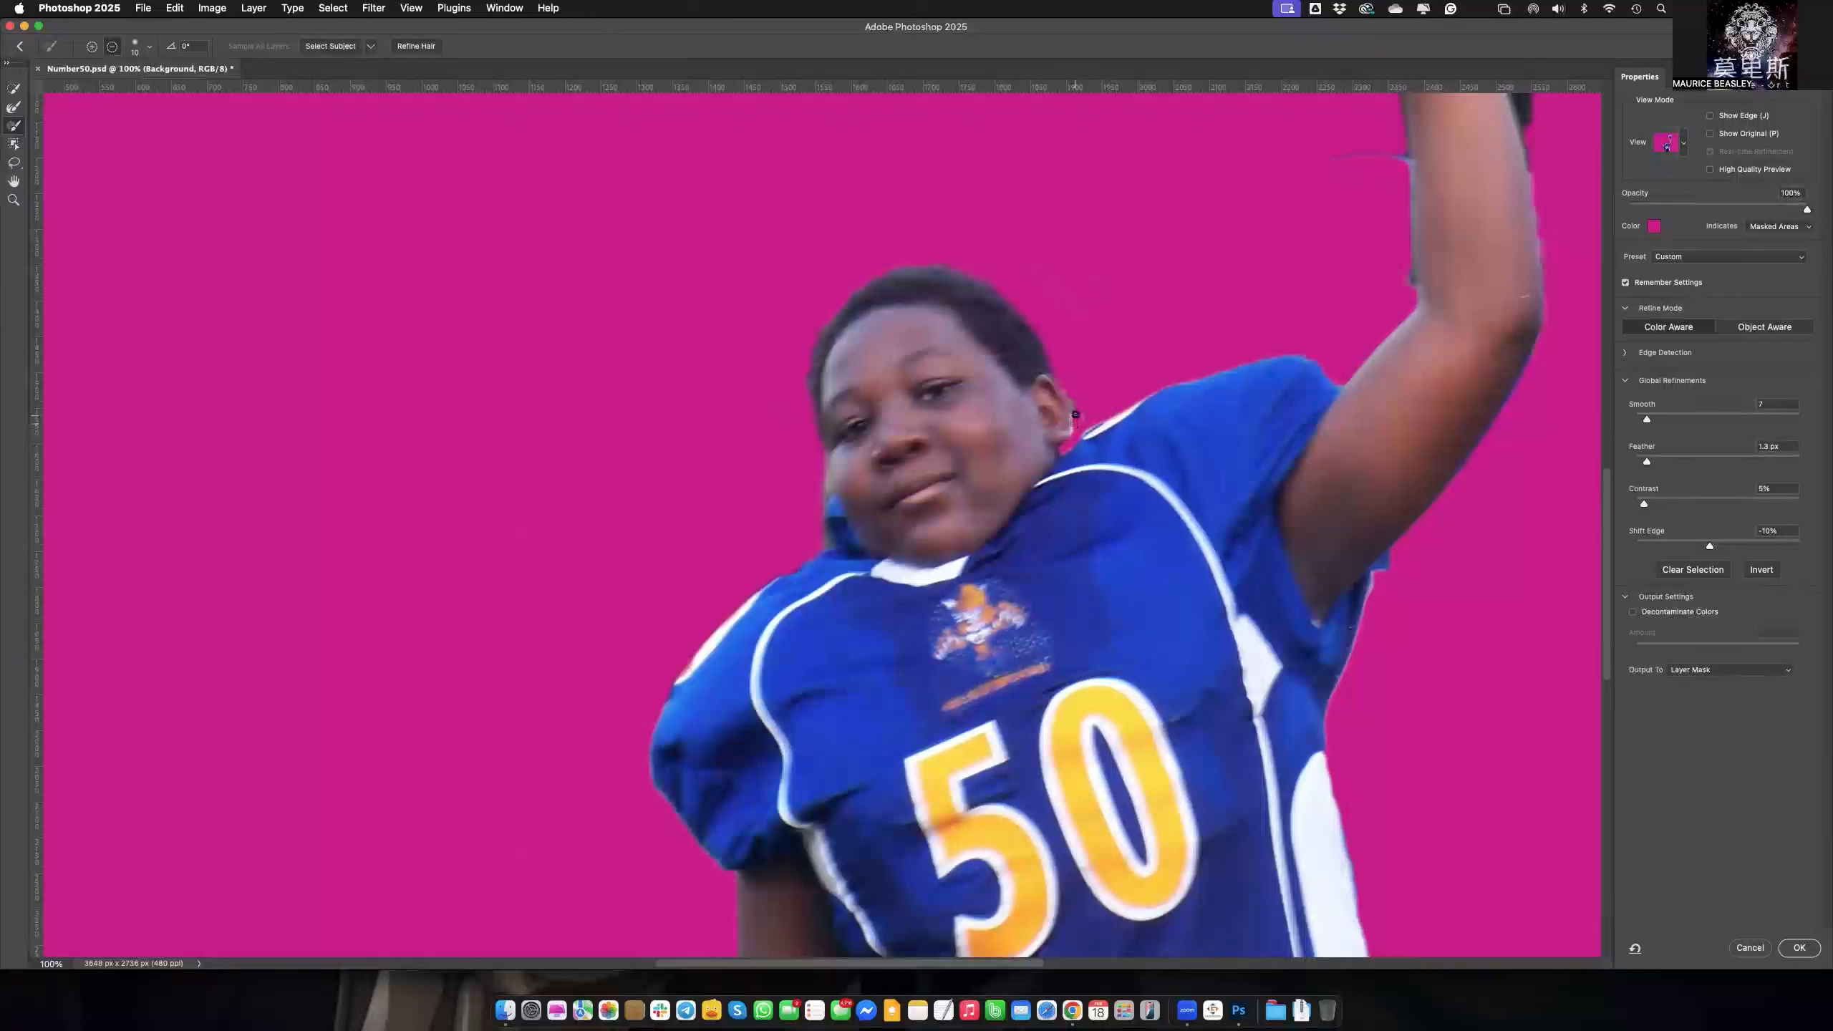
pyautogui.press('alt')
# Subtract the green background showing through the gap in the raised helmet's face mask
pyautogui.moveTo(1356, 429); pyautogui.dragTo(1170, 614)
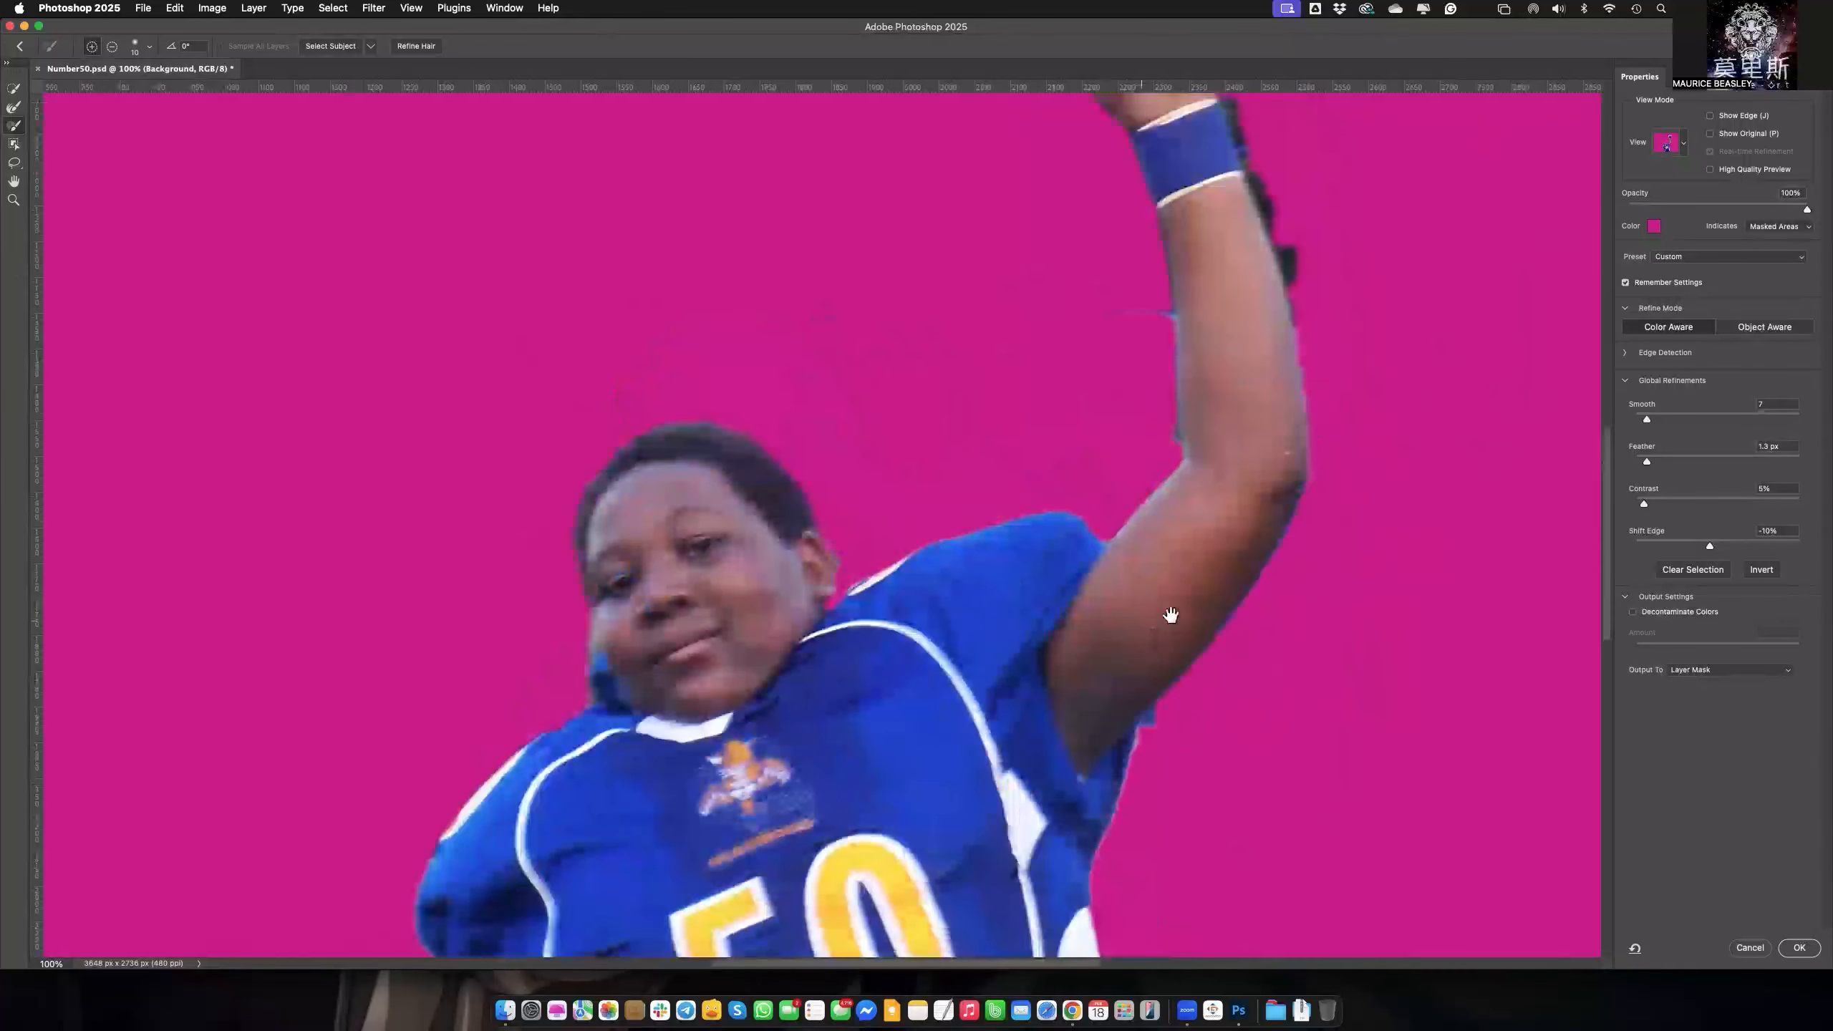
pyautogui.moveTo(1175, 484); pyautogui.dragTo(1147, 669)
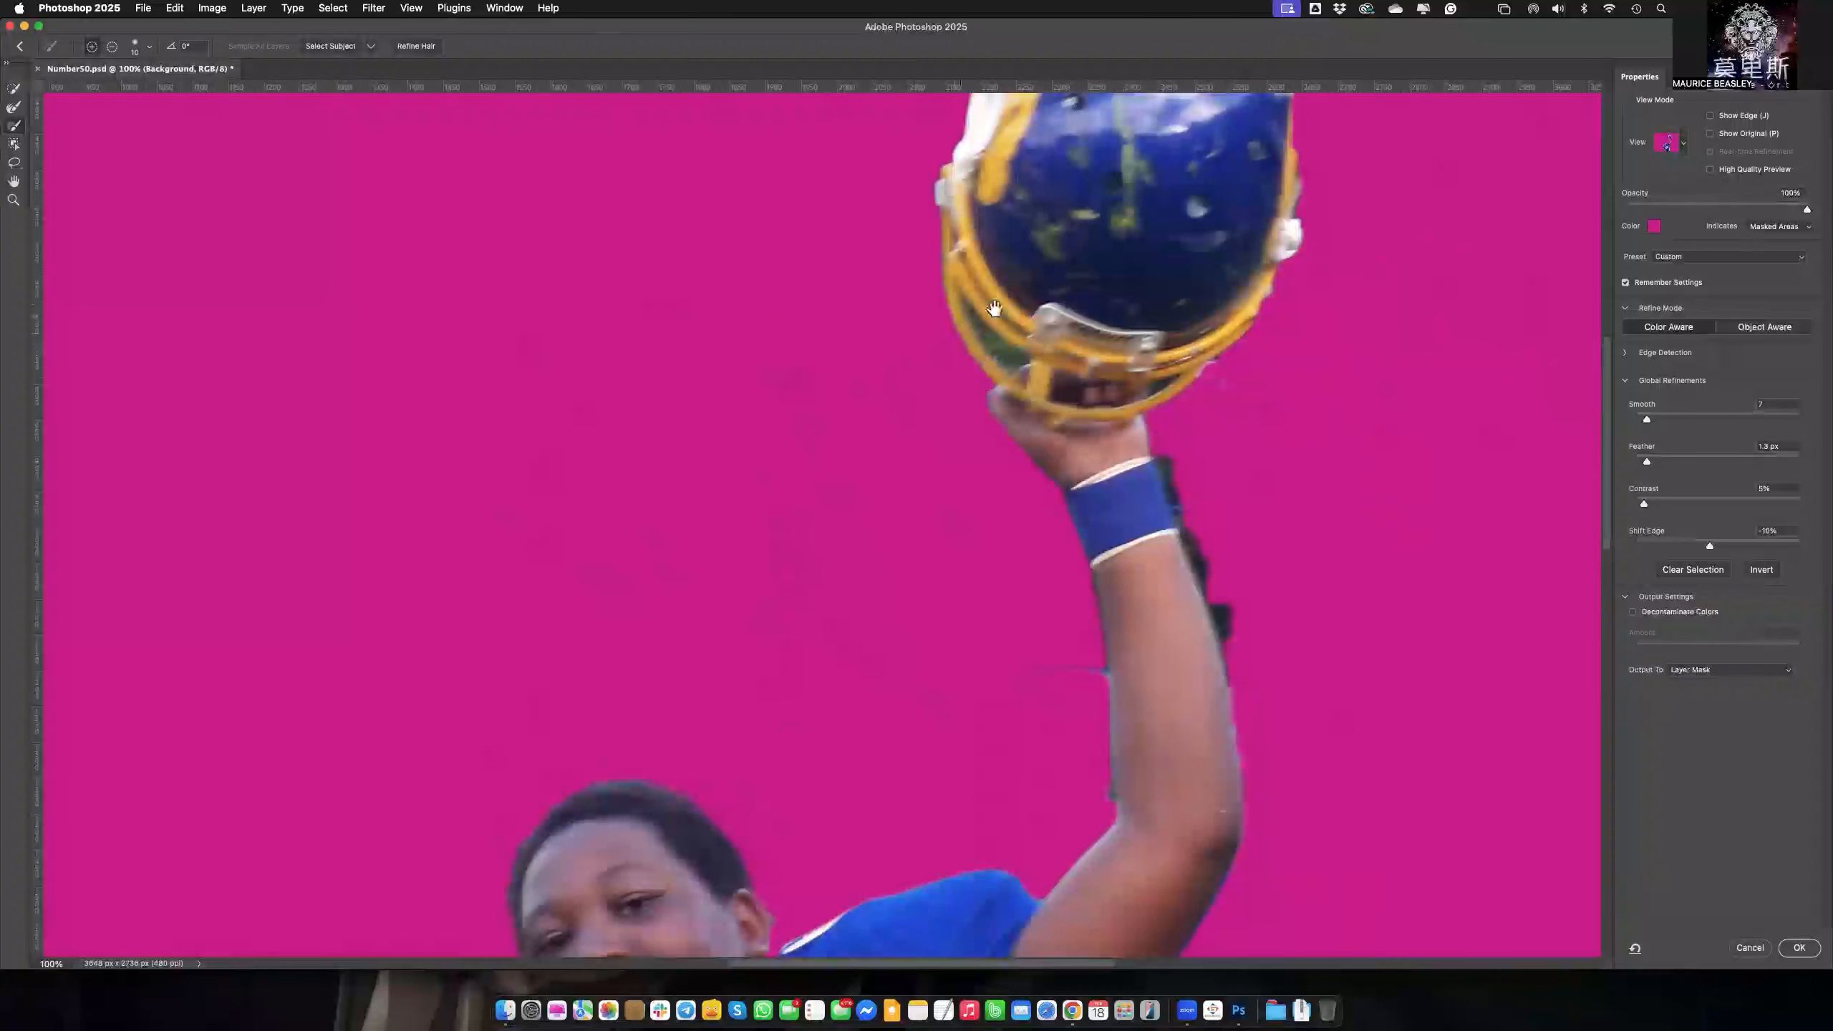
pyautogui.moveTo(1083, 266); pyautogui.dragTo(1065, 448)
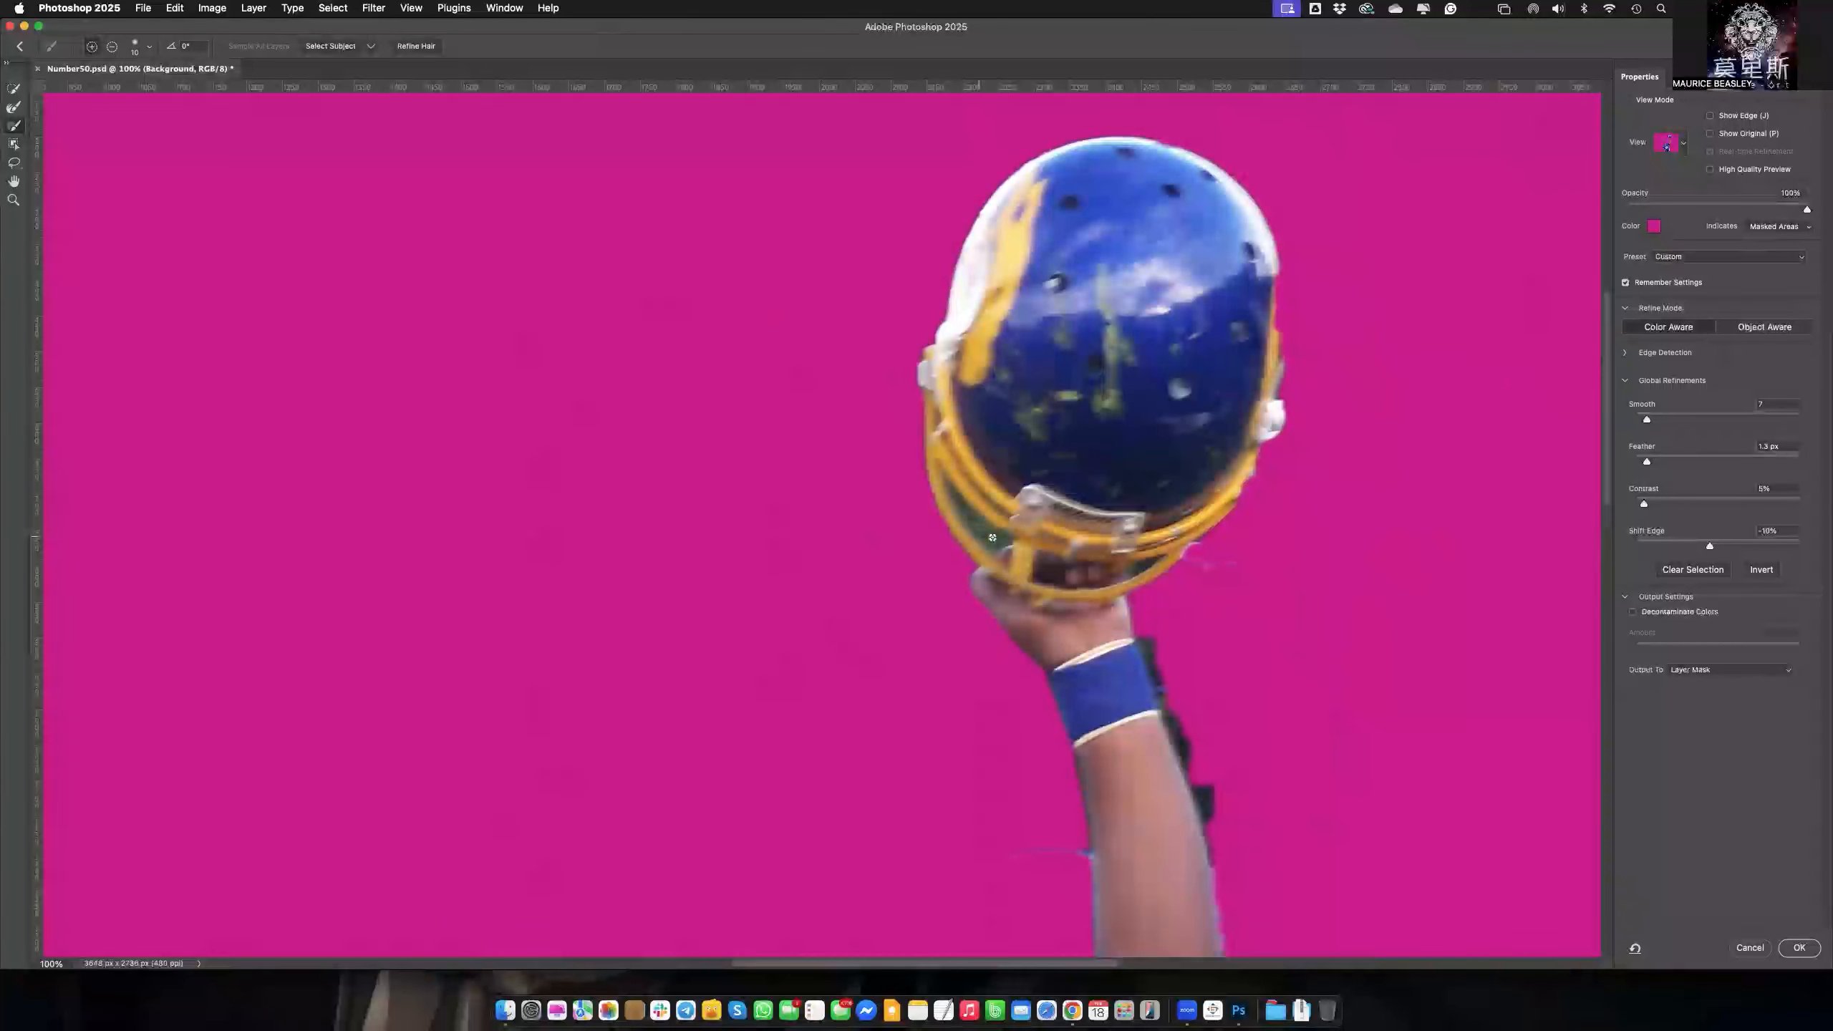
pyautogui.press('alt')
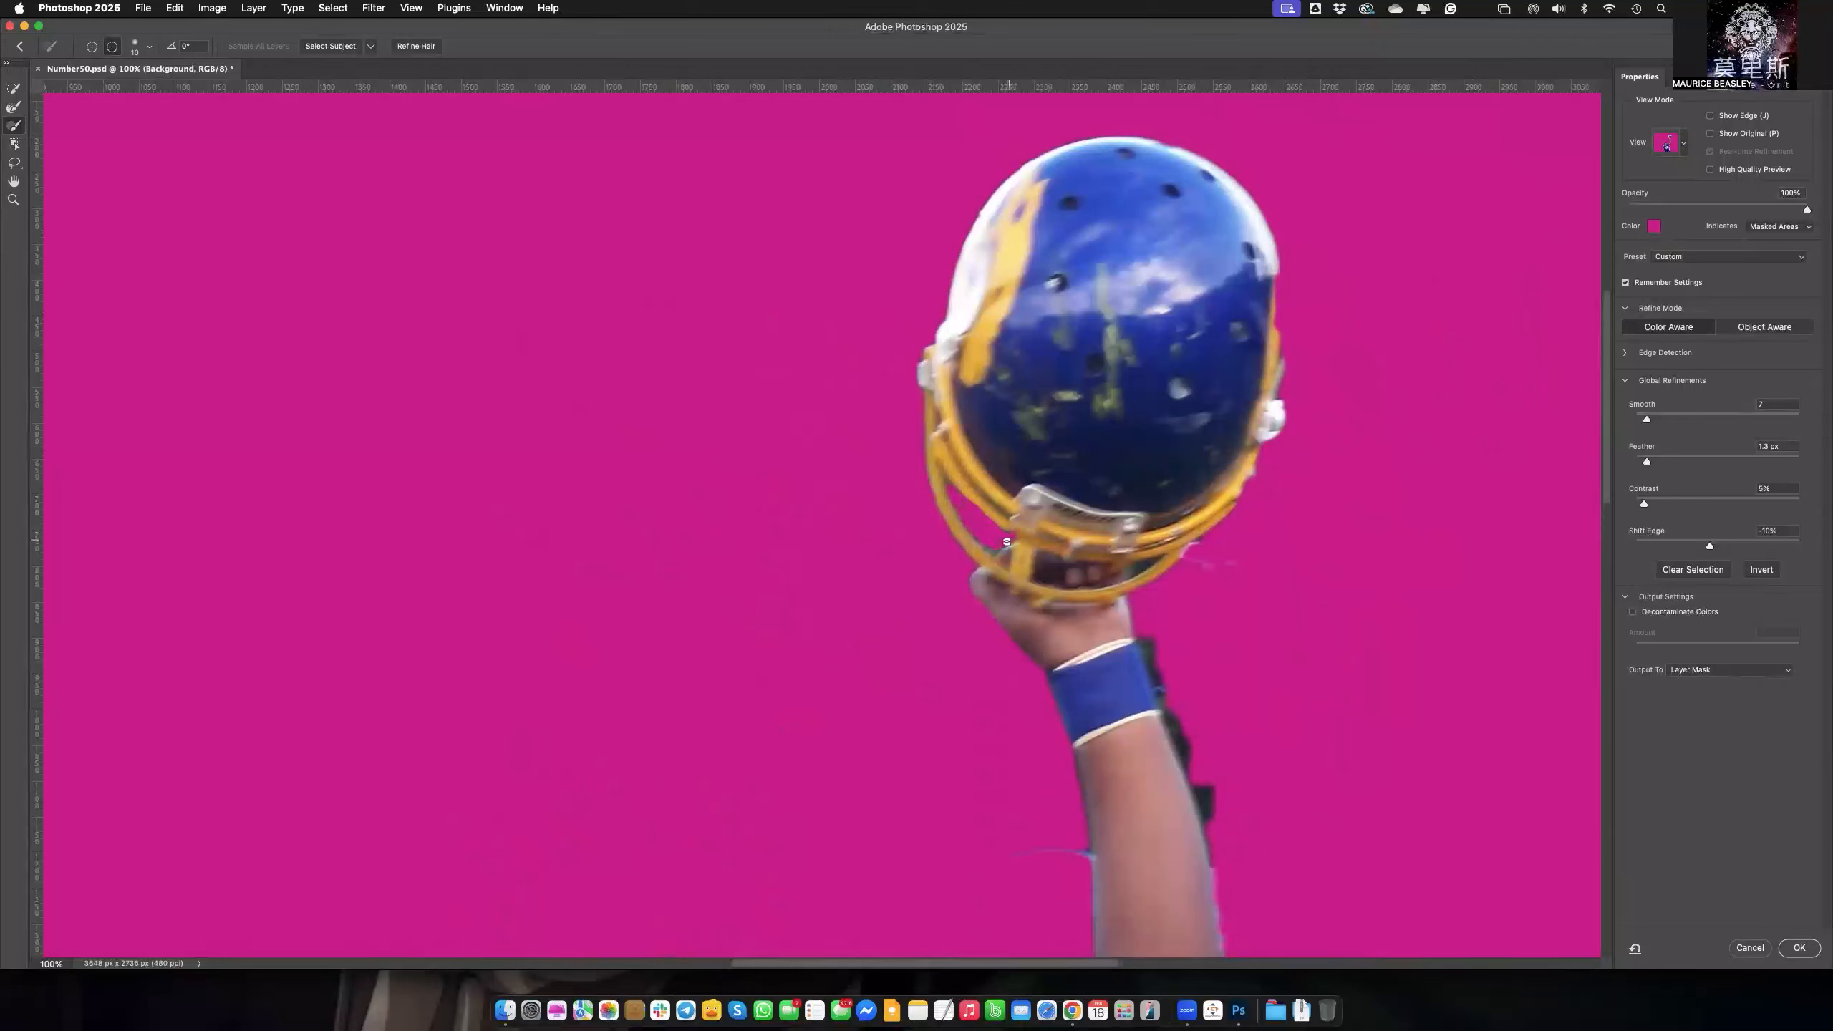
pyautogui.press('alt')
# Set the global refinements to Smooth 13, Contrast 10% and Shift Edge -3%
pyautogui.press('super+0')
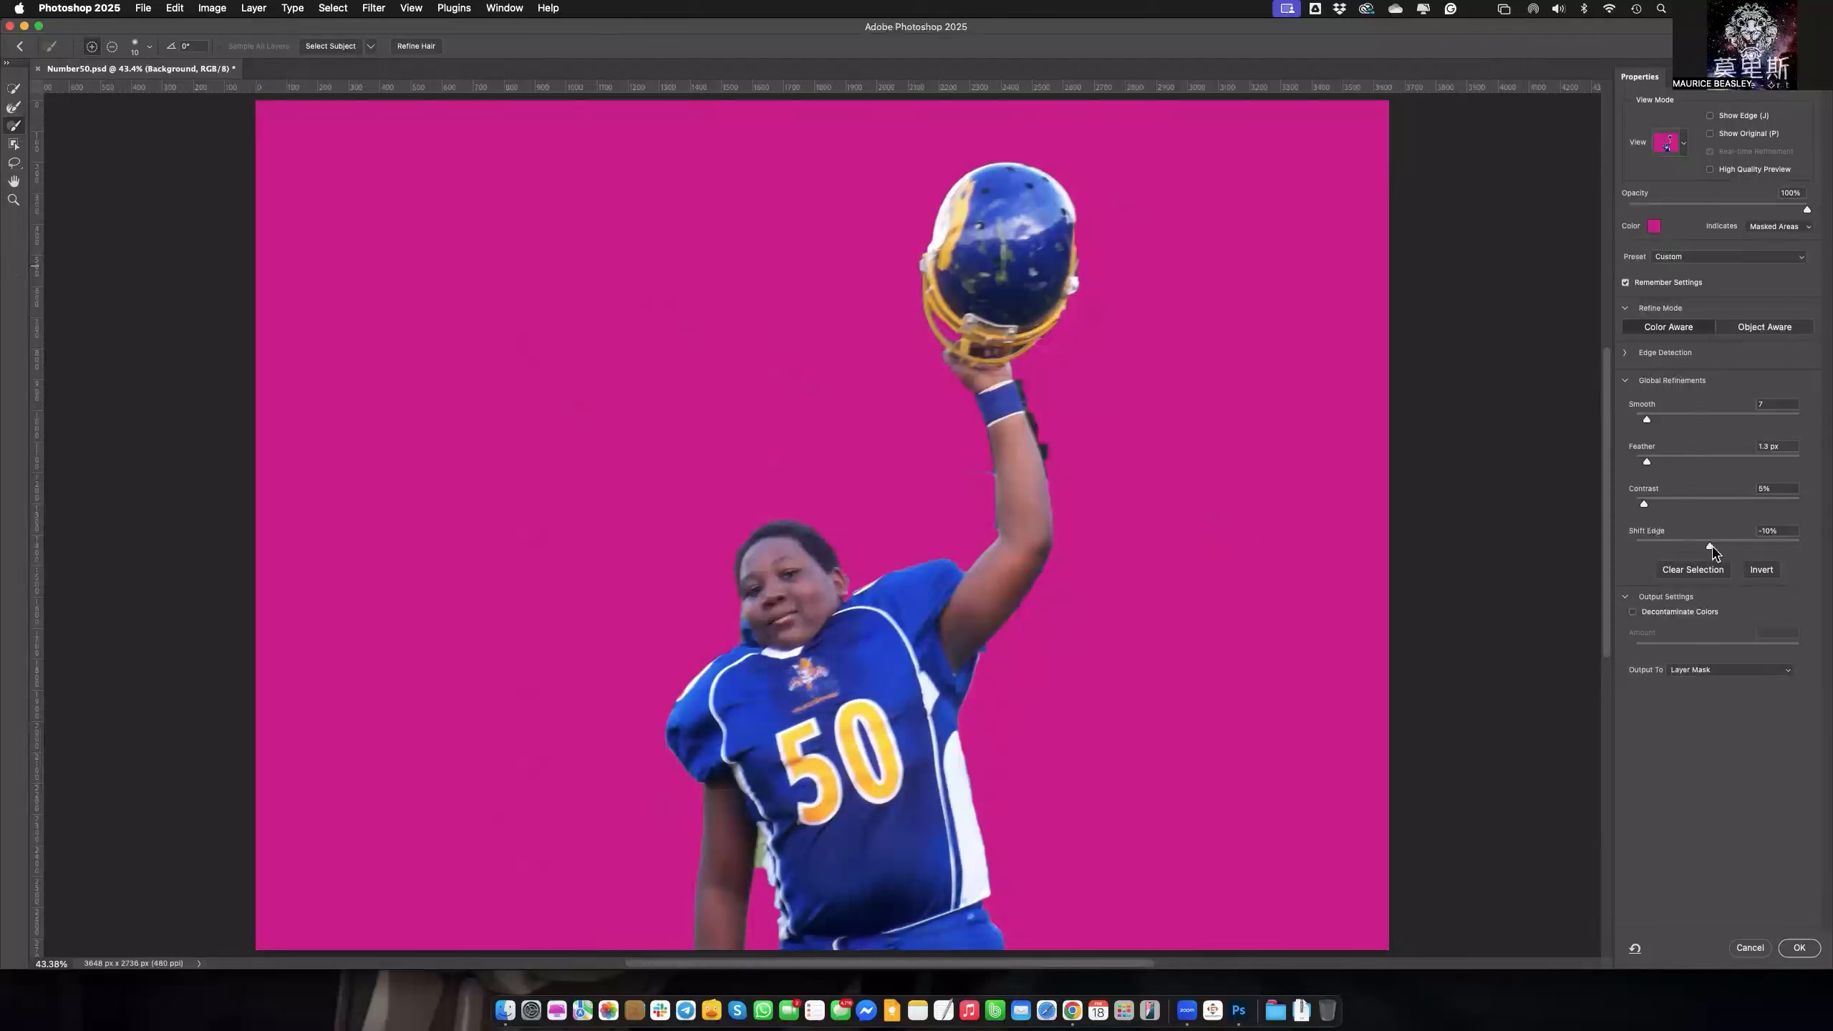
pyautogui.moveTo(1712, 549); pyautogui.dragTo(1712, 548)
pyautogui.moveTo(1649, 418); pyautogui.dragTo(1658, 419)
pyautogui.moveTo(1645, 505); pyautogui.dragTo(1653, 507)
pyautogui.moveTo(1646, 460); pyautogui.dragTo(1647, 460)
pyautogui.click(1647, 462)
pyautogui.moveTo(1709, 545); pyautogui.dragTo(1716, 550)
pyautogui.click(1715, 546)
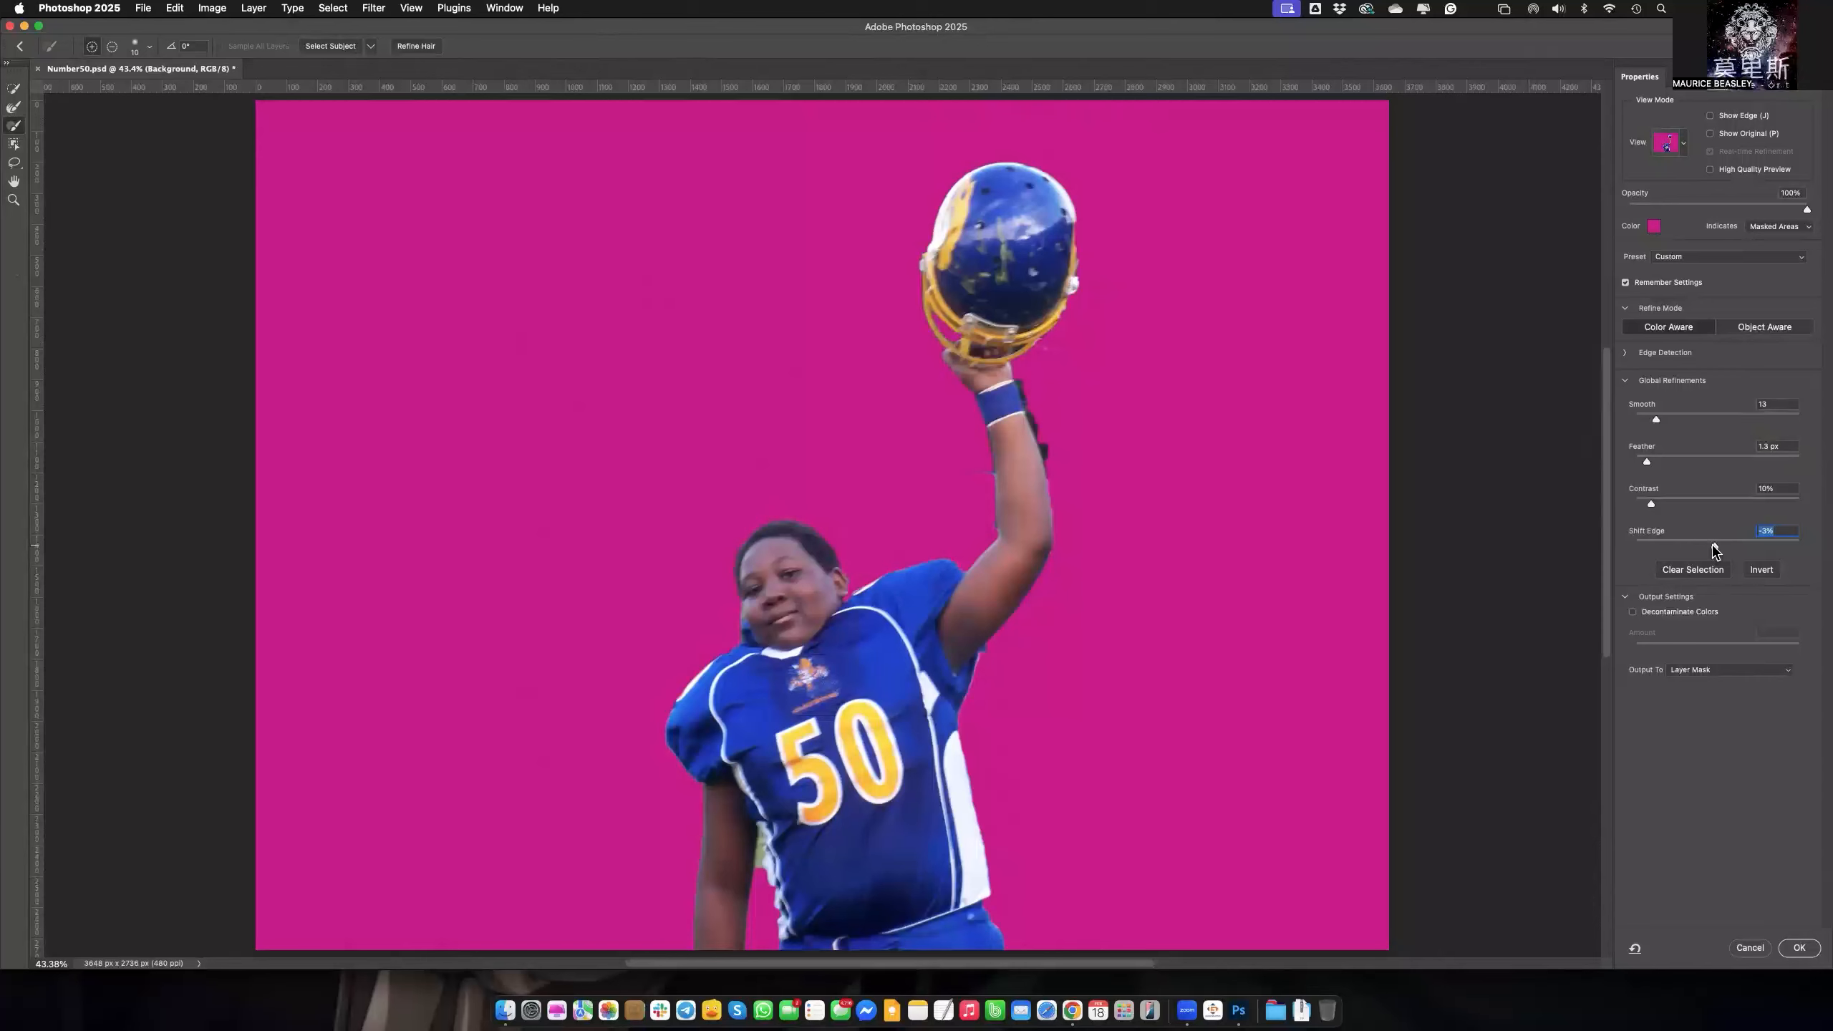
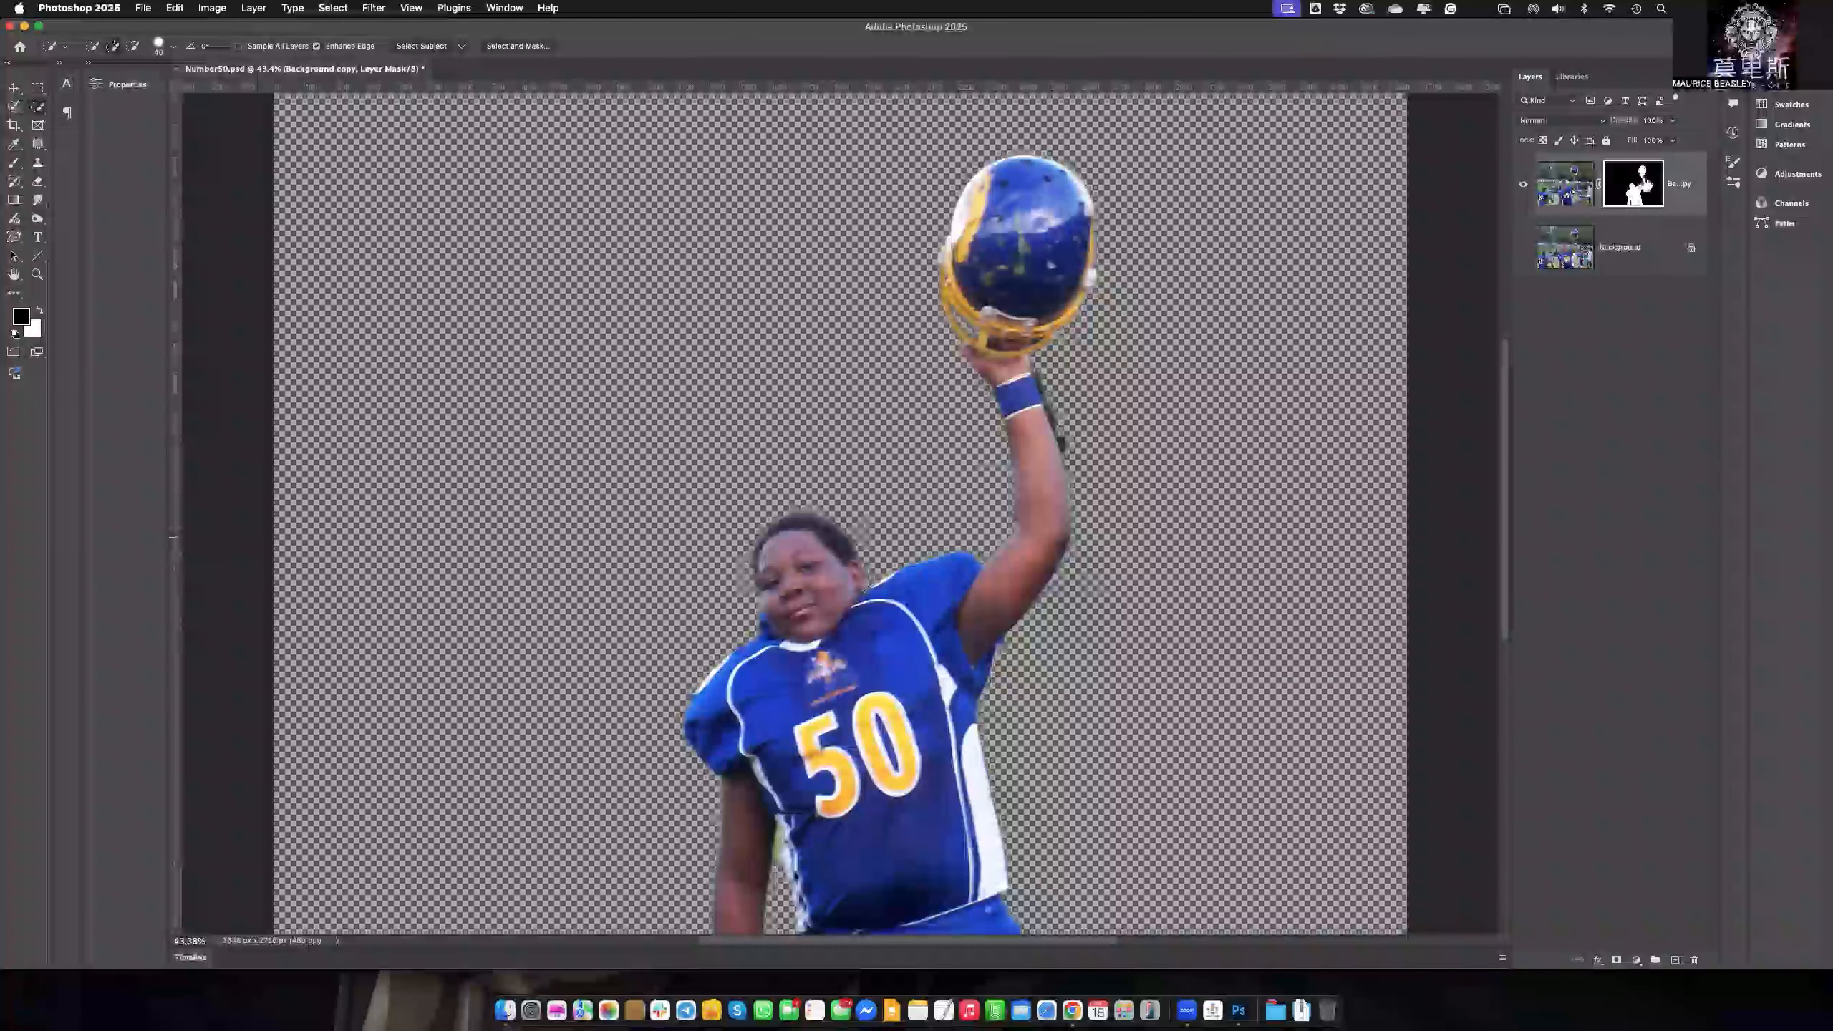
# Reopen the player's layer mask in Select and Mask, set the output to Layer Mask and apply it
pyautogui.keyDown('super'); pyautogui.click(1614, 186); pyautogui.keyUp('super')
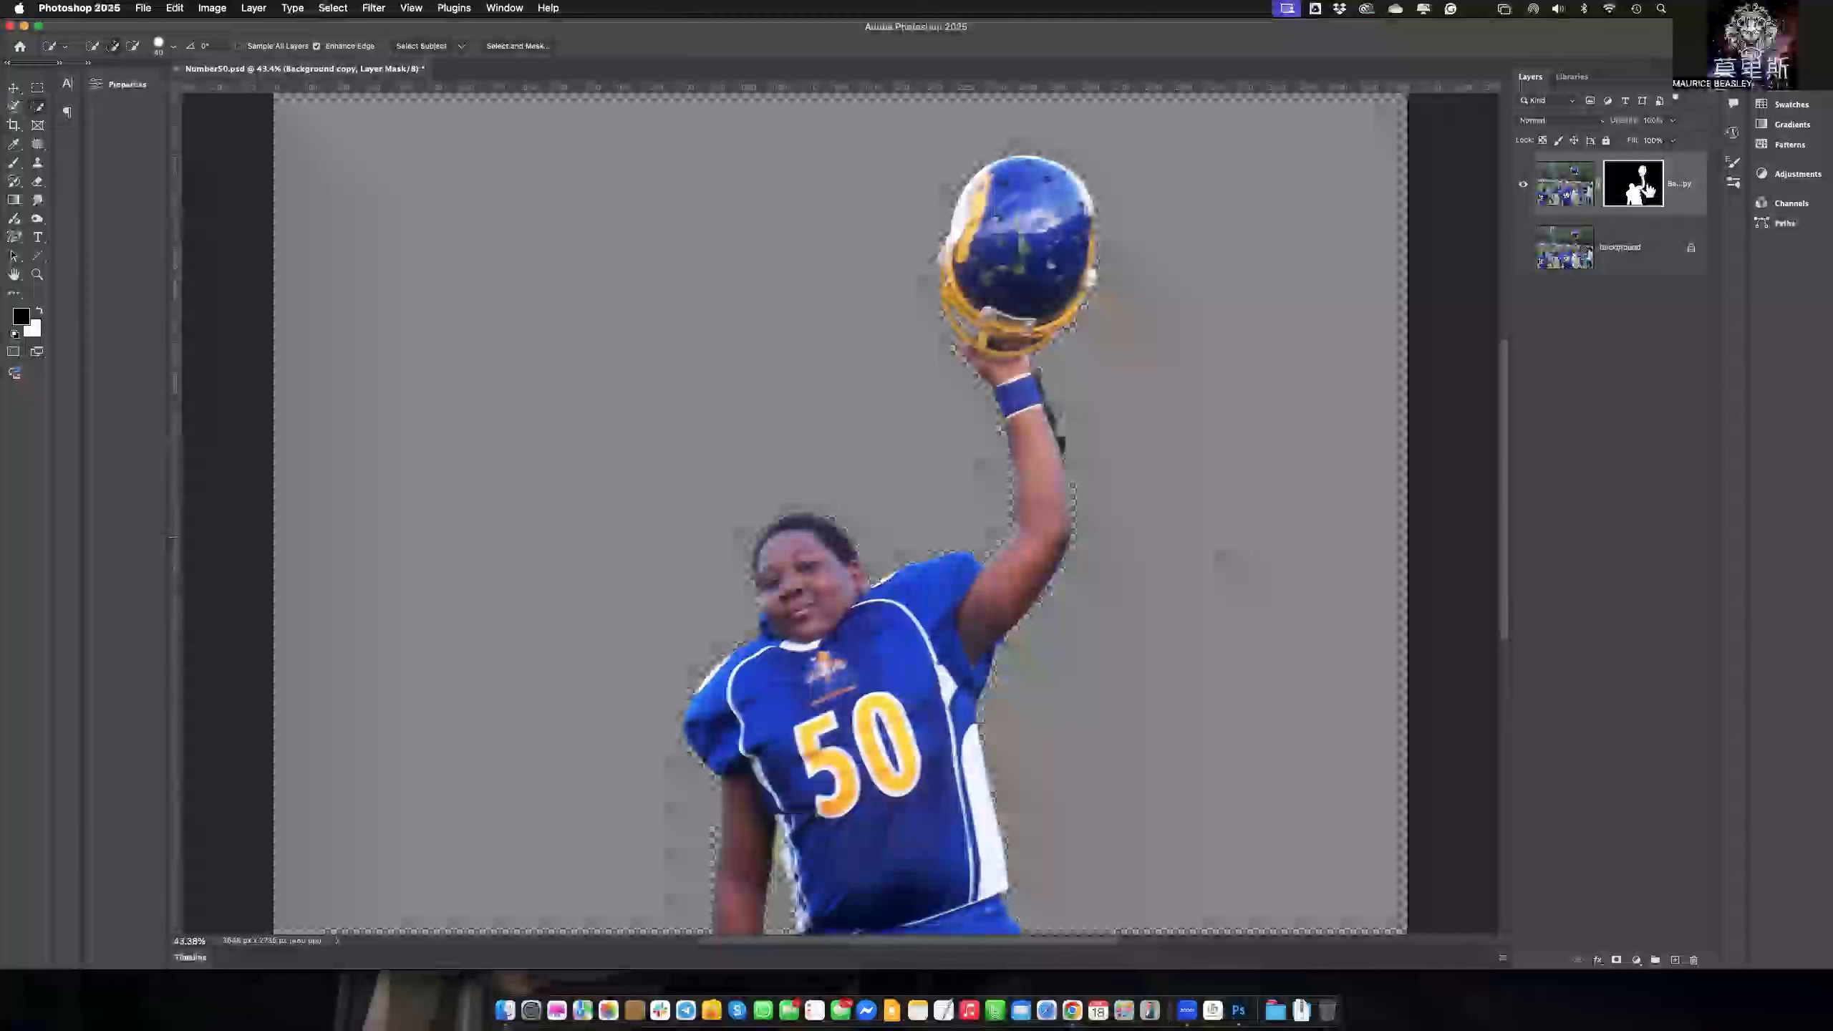
pyautogui.press('super+d')
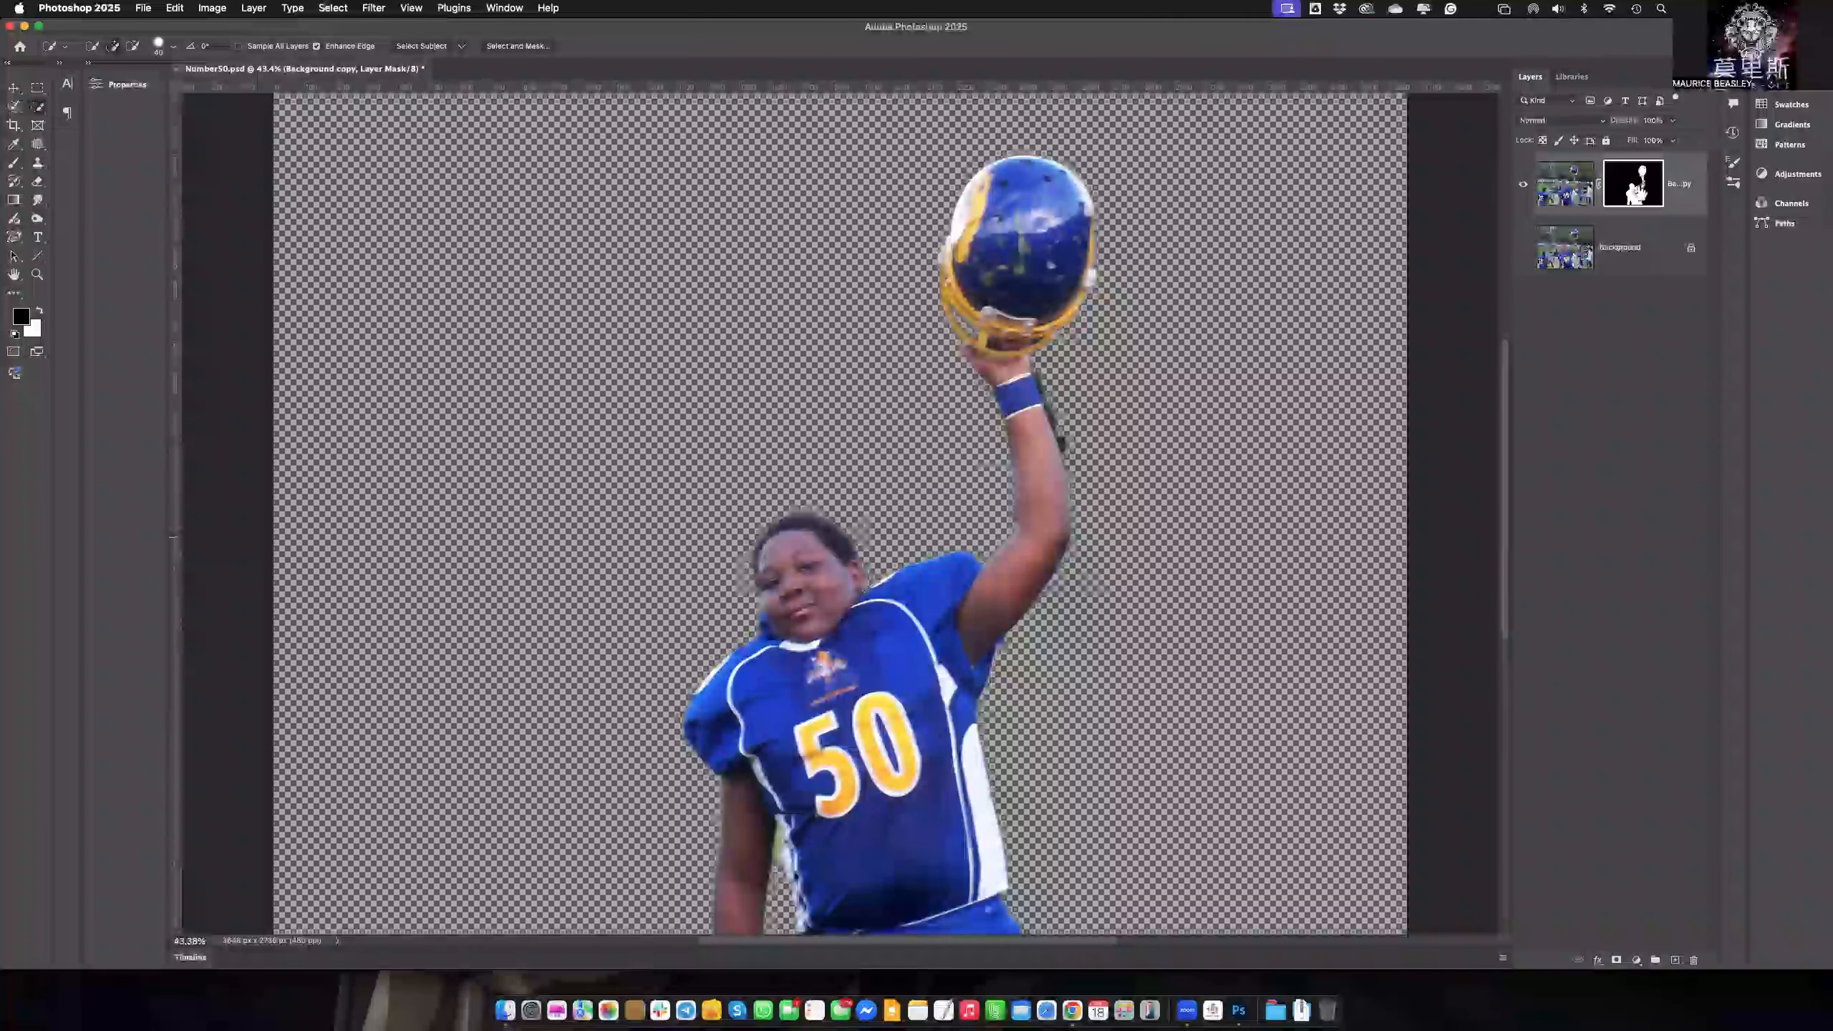
pyautogui.doubleClick(1634, 184)
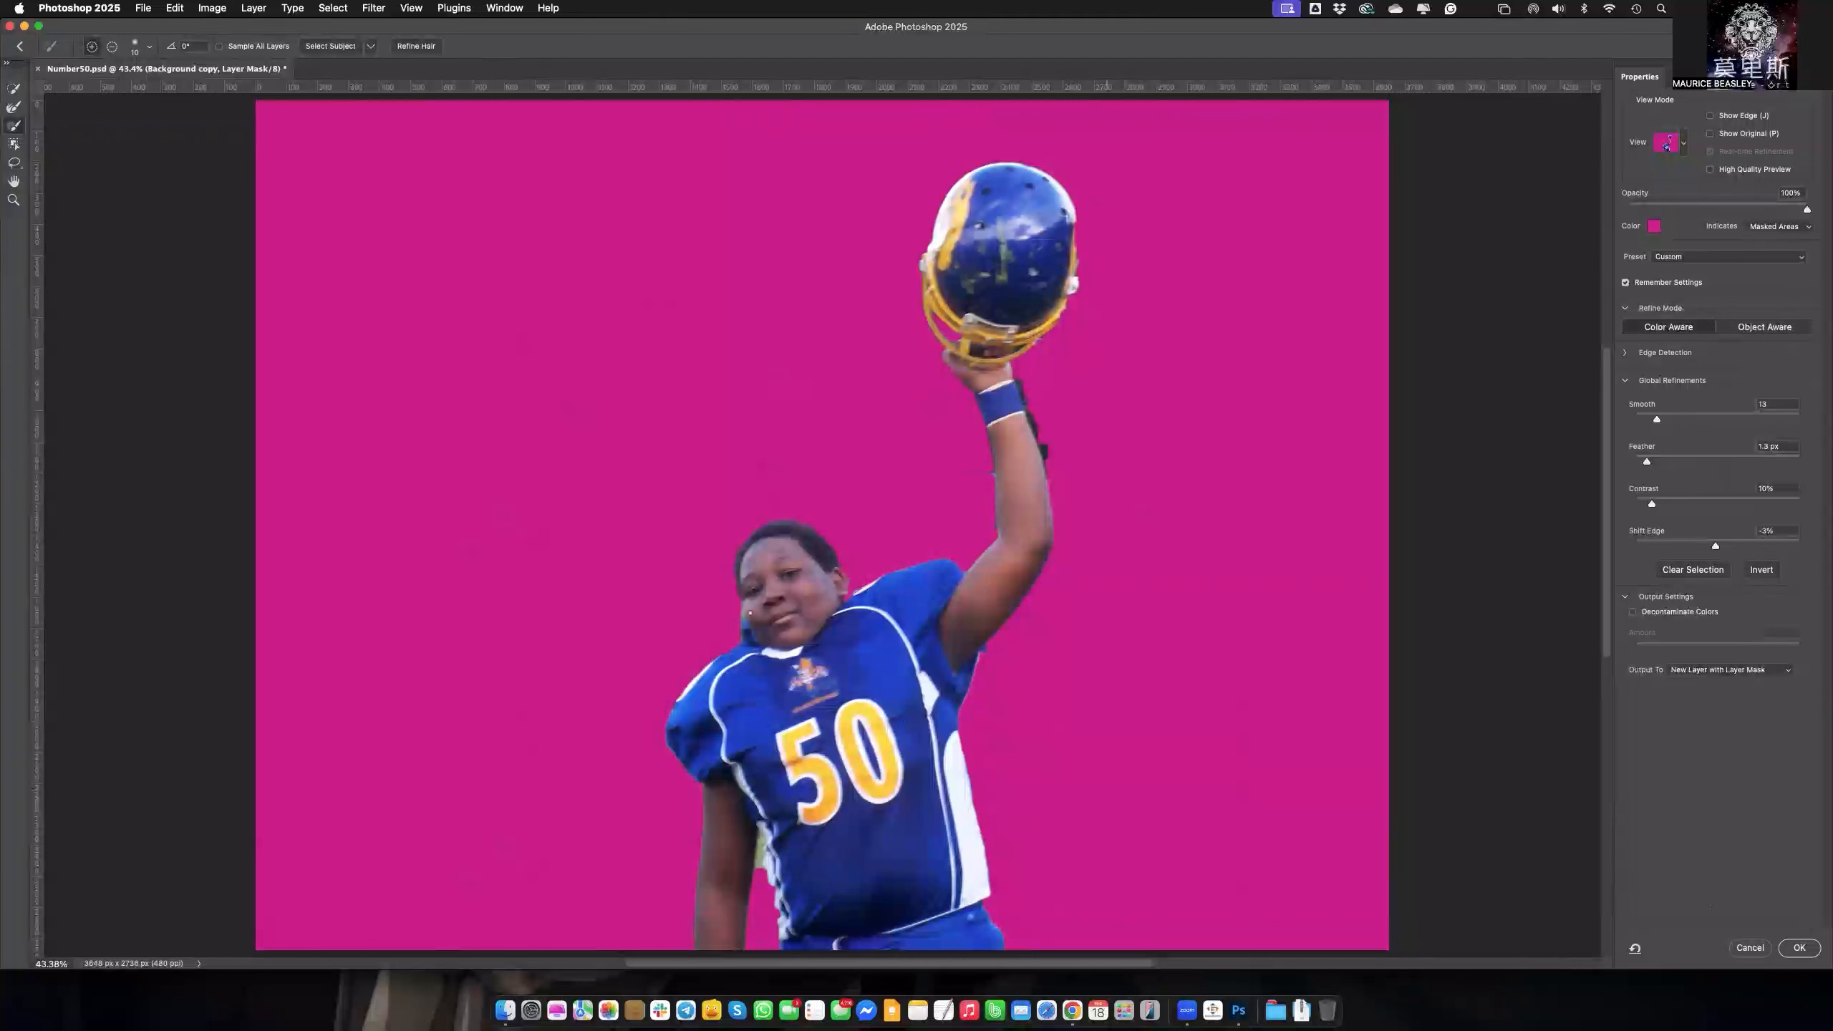
pyautogui.click(1696, 678)
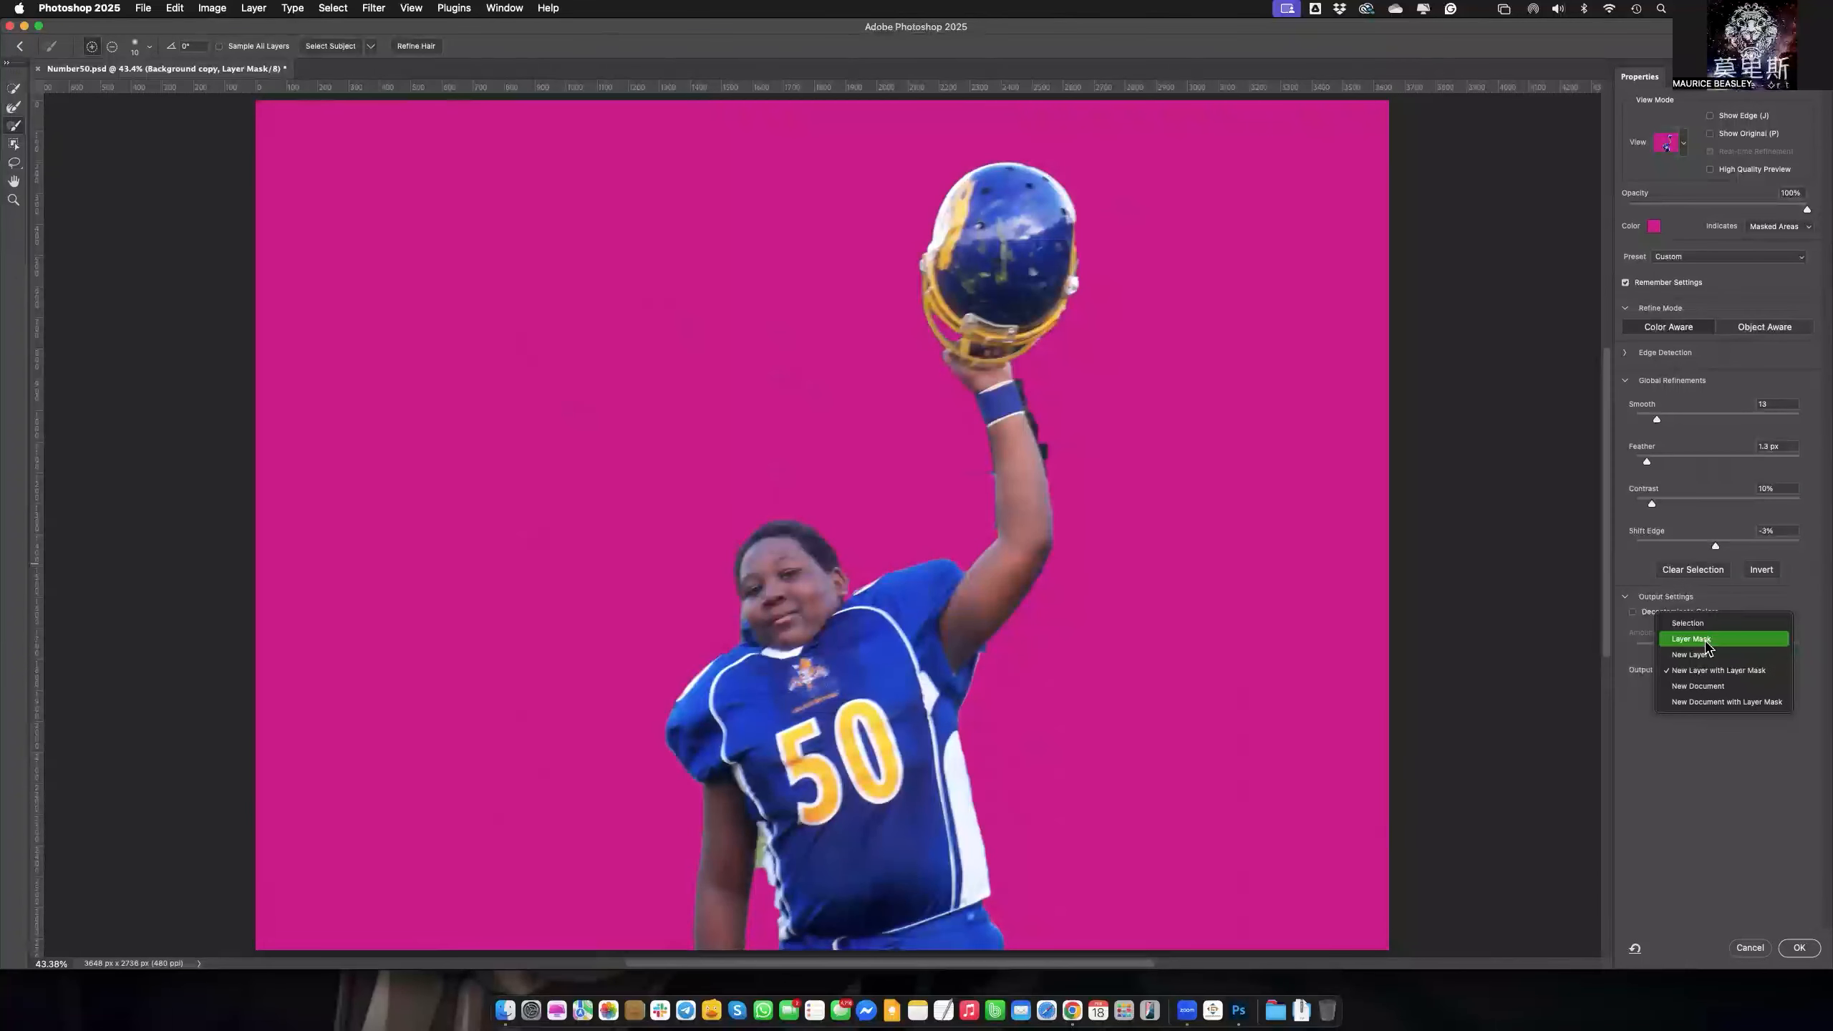
pyautogui.click(1706, 645)
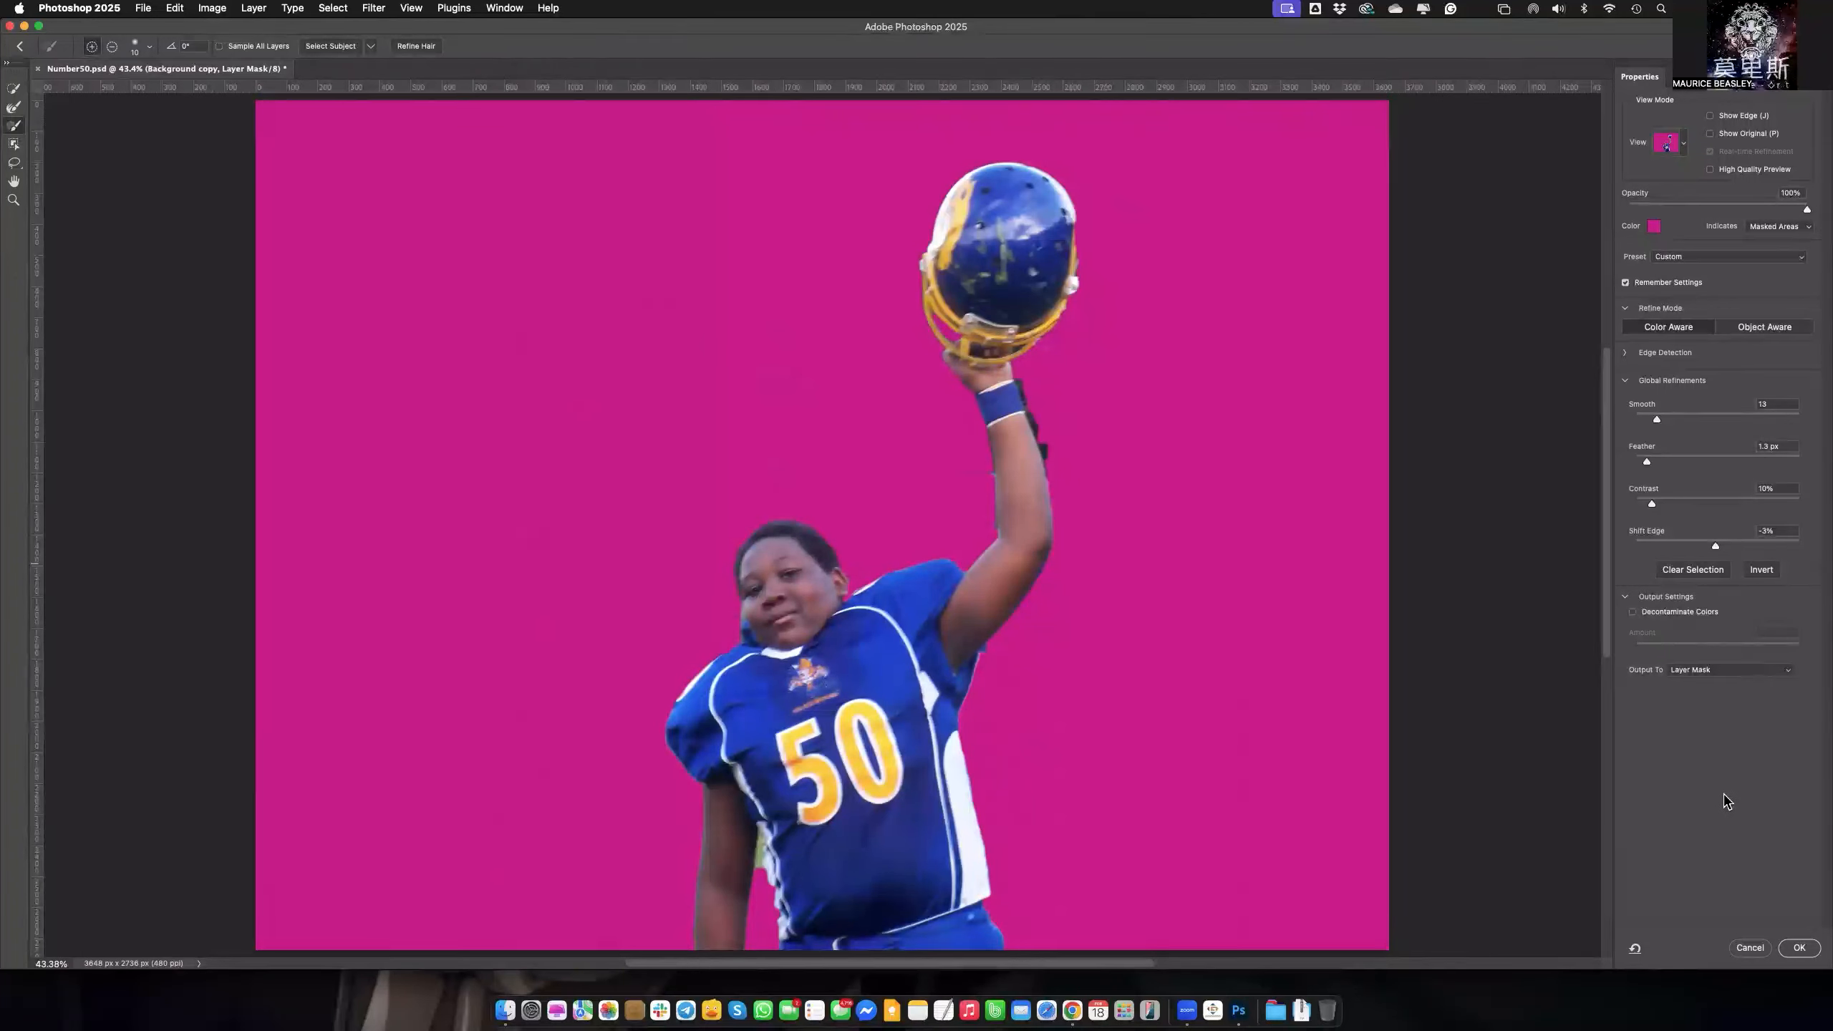
pyautogui.click(1799, 949)
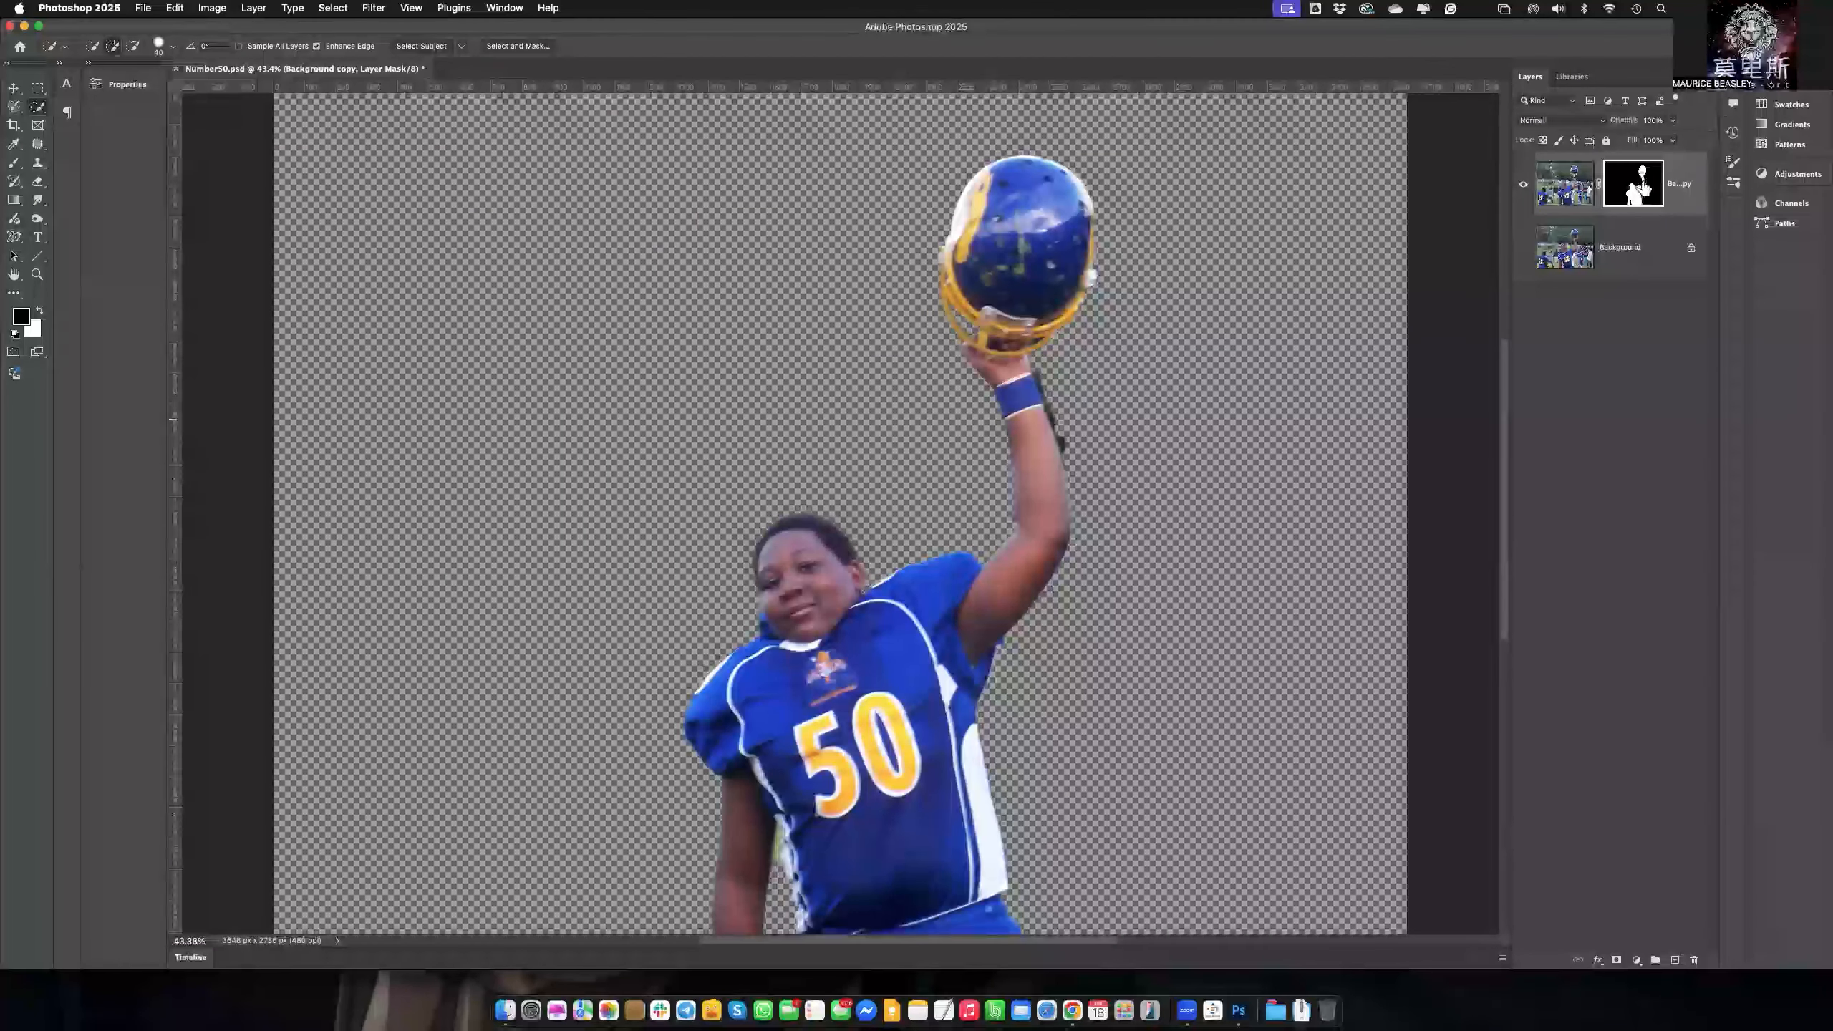
pyautogui.doubleClick(1642, 186)
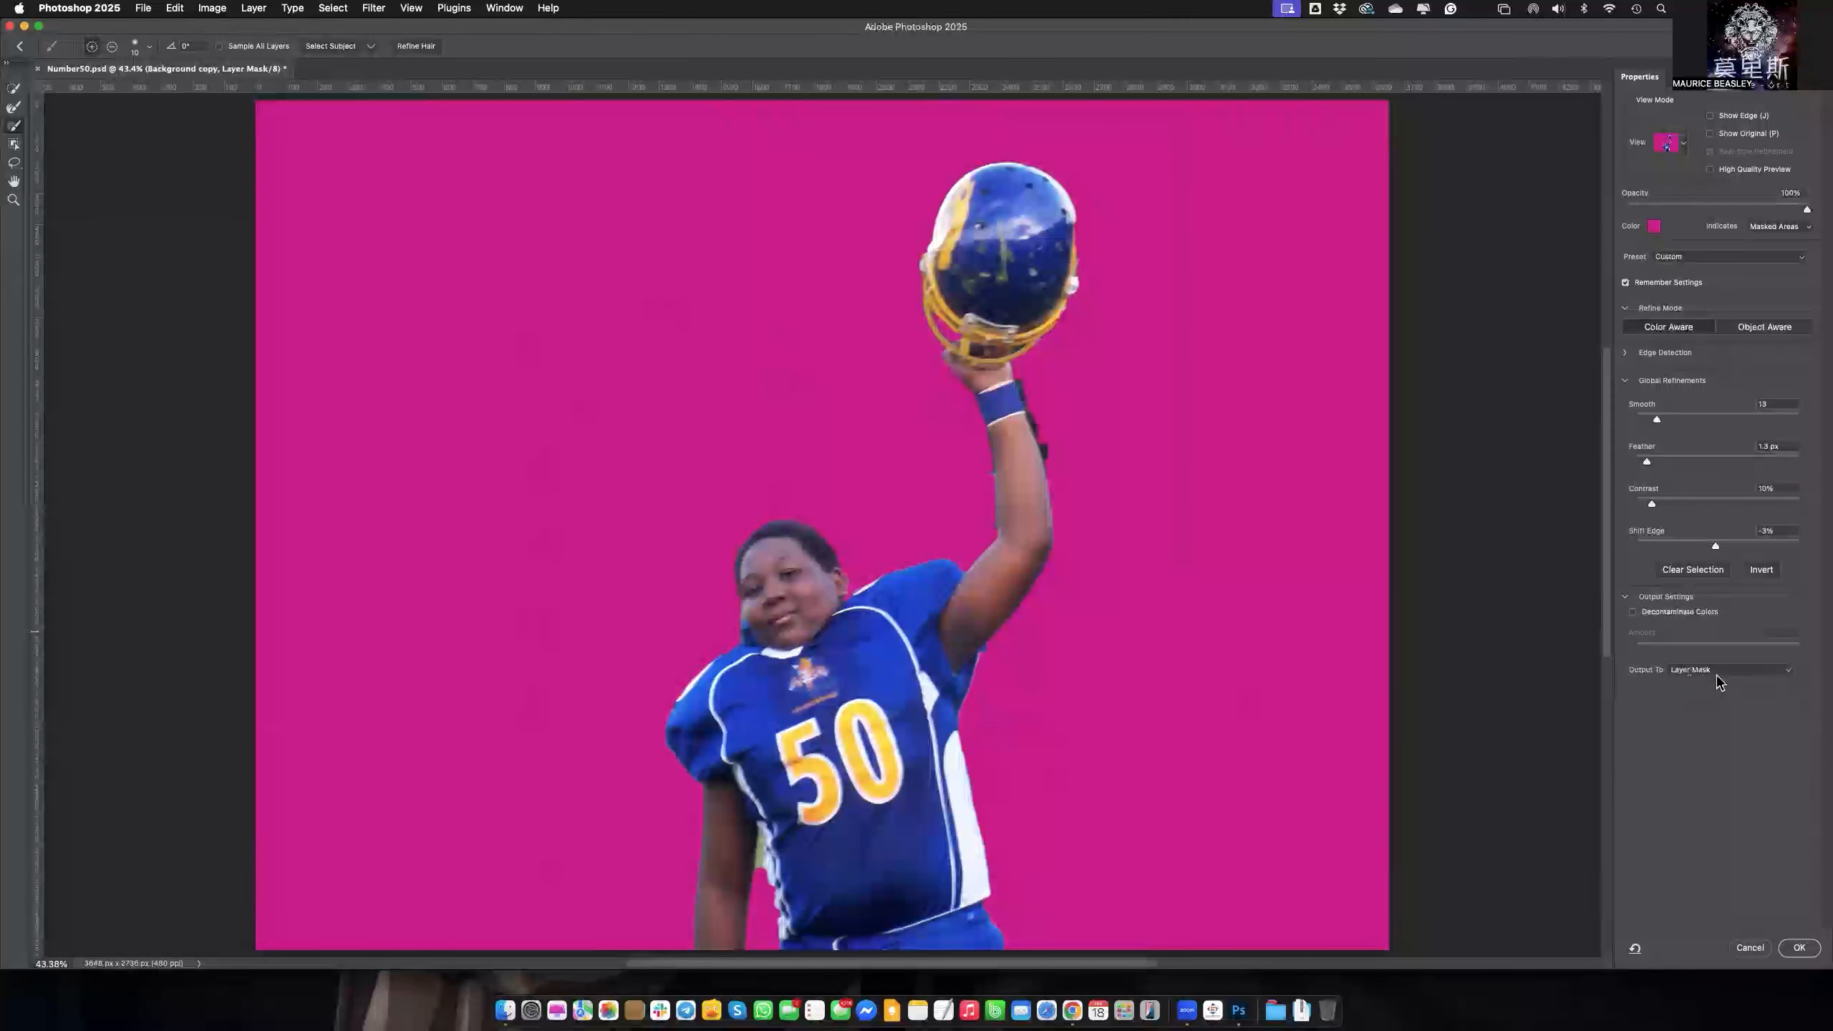
pyautogui.click(1795, 948)
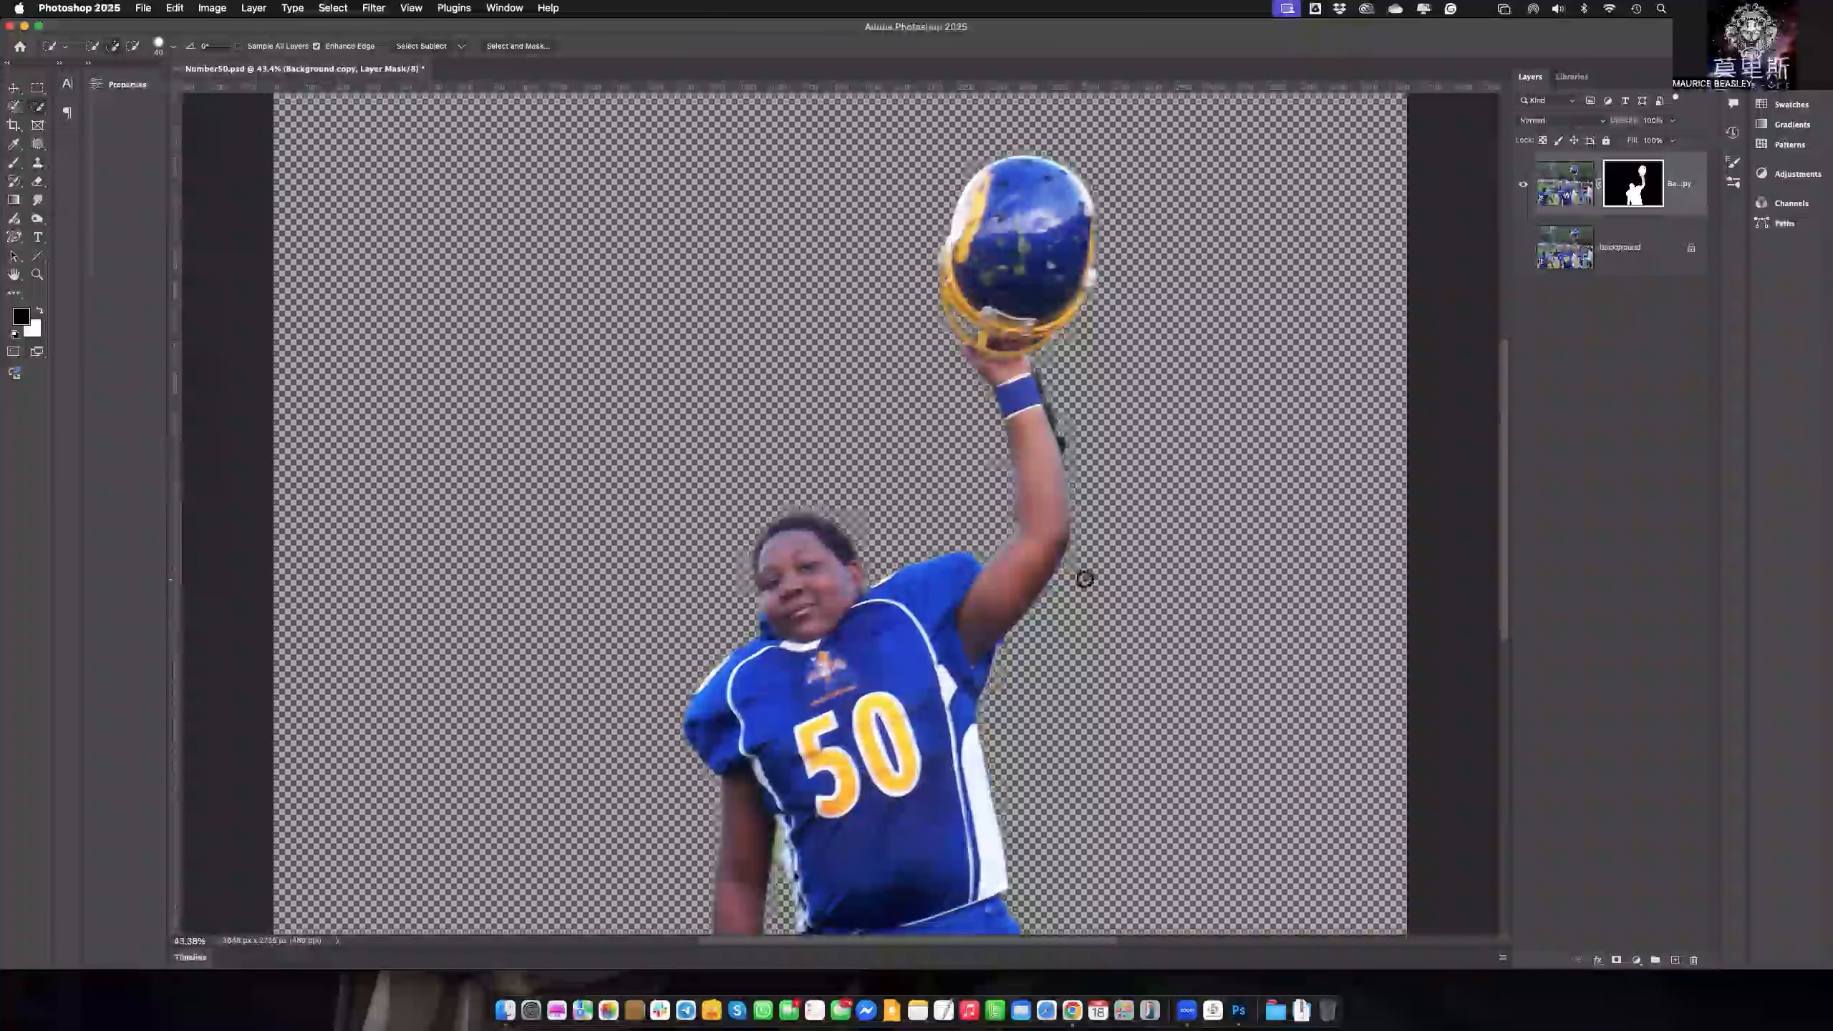
# Widen the layer list so that the full layer names can be read
pyautogui.keyDown('super'); pyautogui.click(1632, 195); pyautogui.keyUp('super')
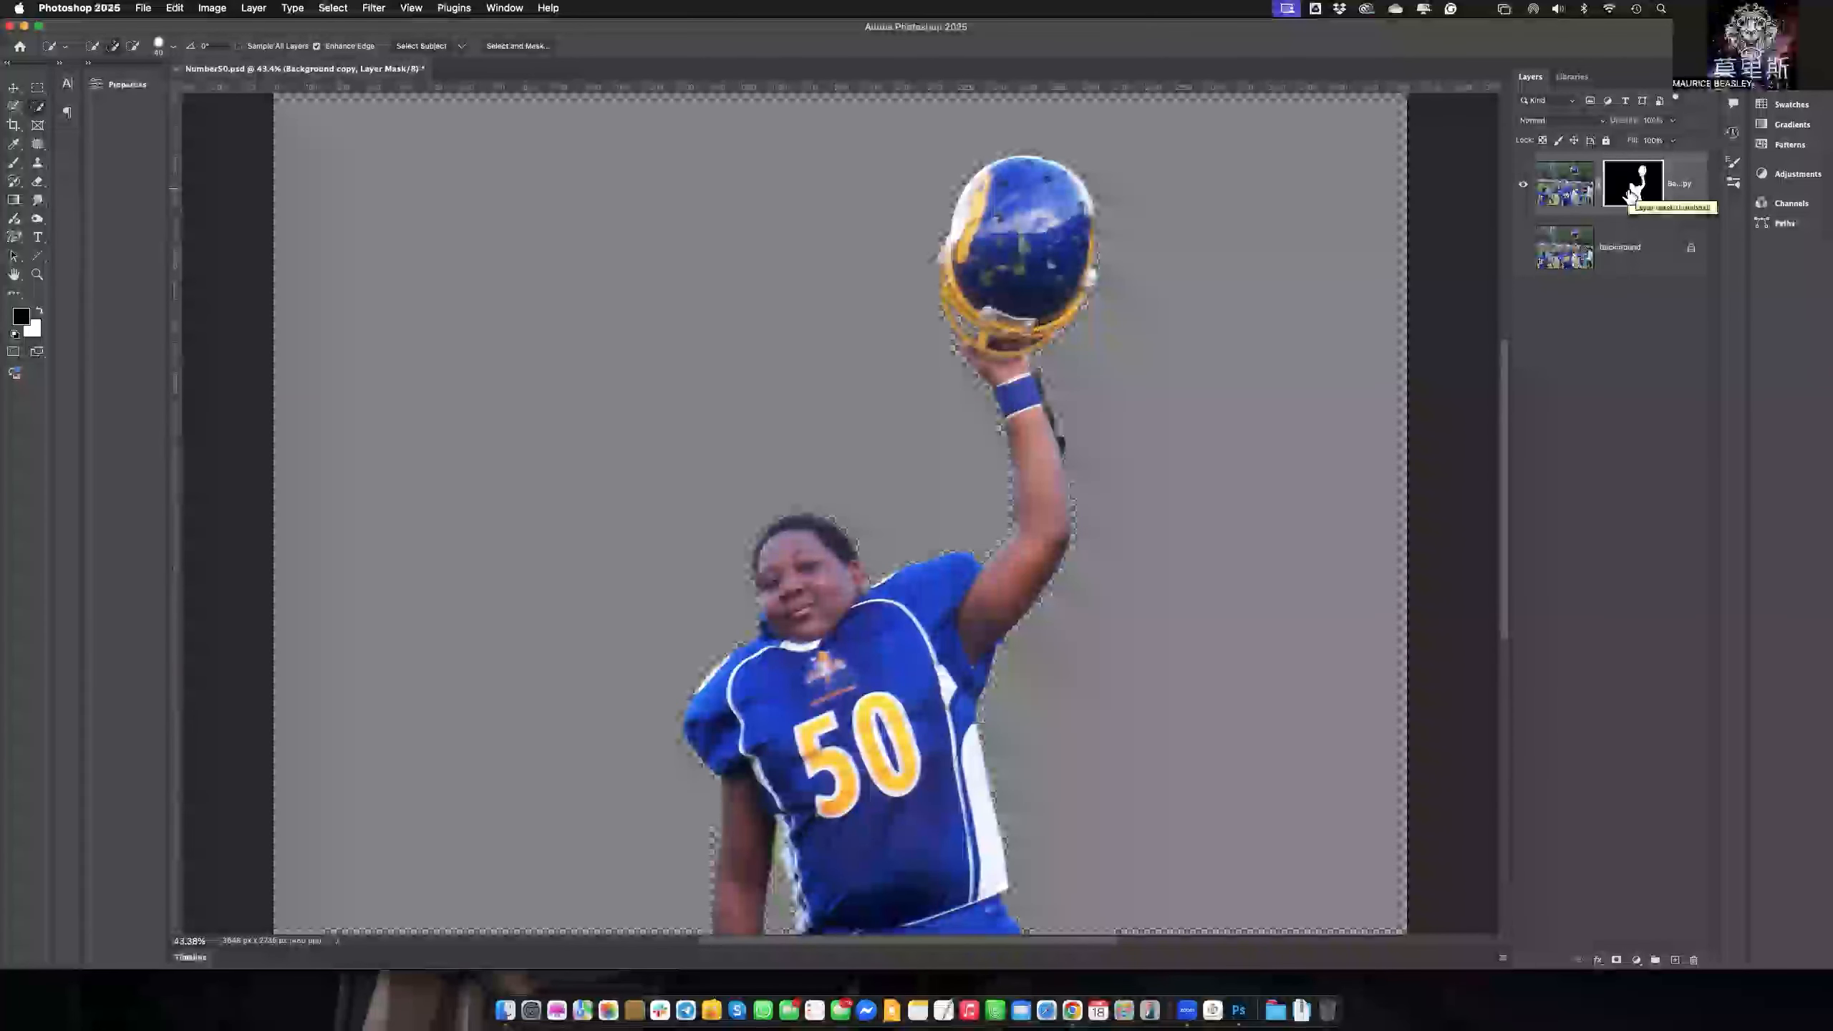
pyautogui.click(1573, 193)
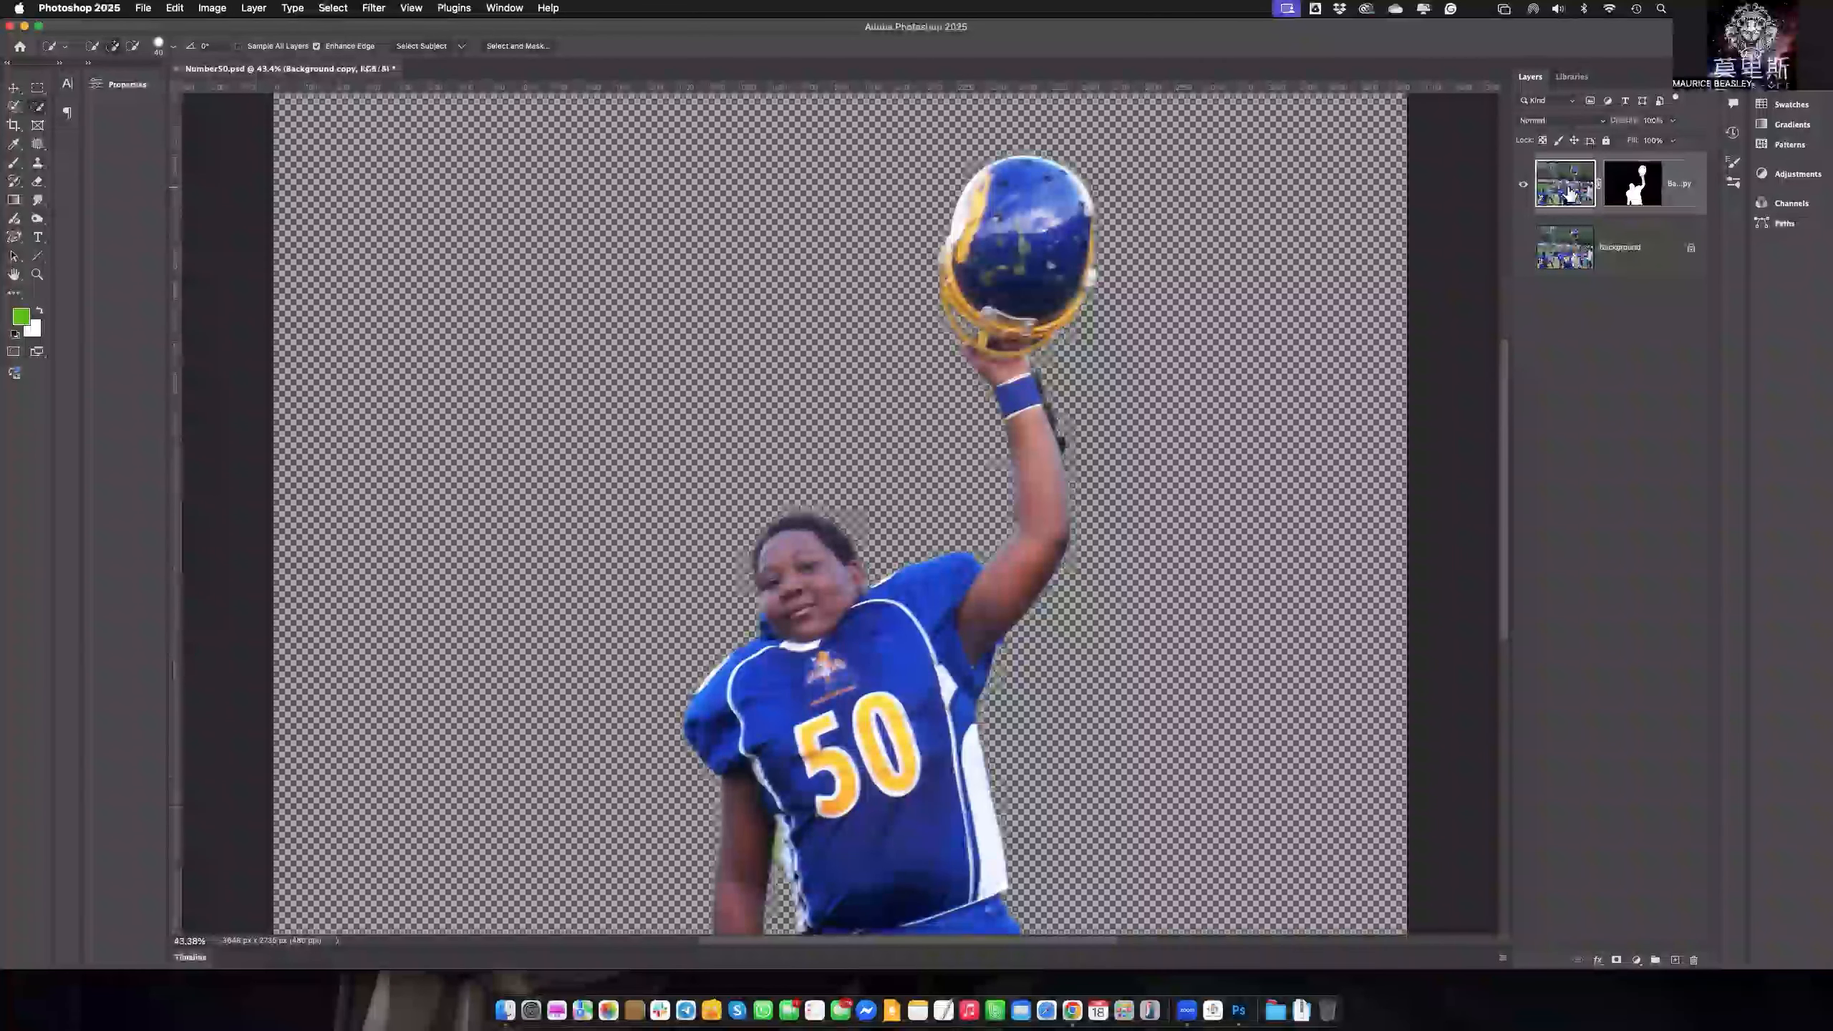
pyautogui.click(1521, 247)
pyautogui.moveTo(1510, 247); pyautogui.dragTo(1378, 251)
pyautogui.click(1379, 249)
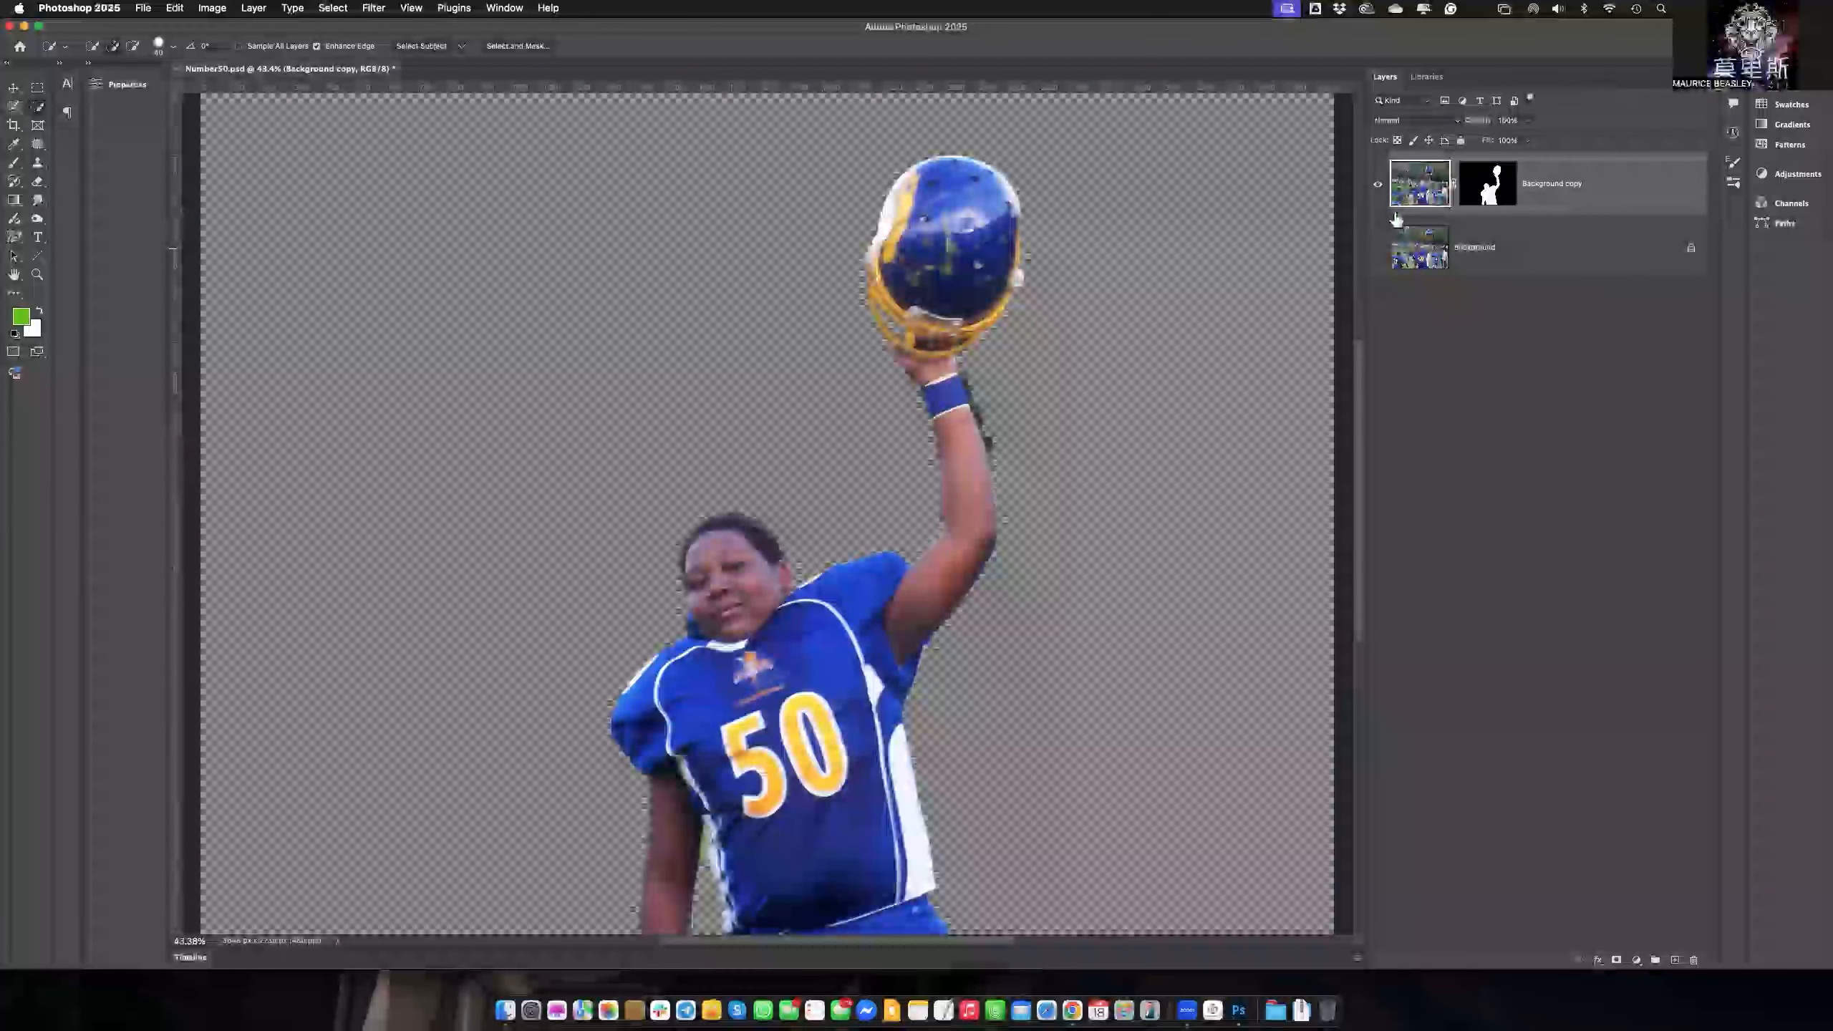
# Switch between the image and the mask of the Background copy layer, leaving the layer mask targeted
pyautogui.click(1487, 185)
pyautogui.click(1423, 192)
pyautogui.click(1496, 192)
pyautogui.click(1423, 192)
pyautogui.click(1472, 187)
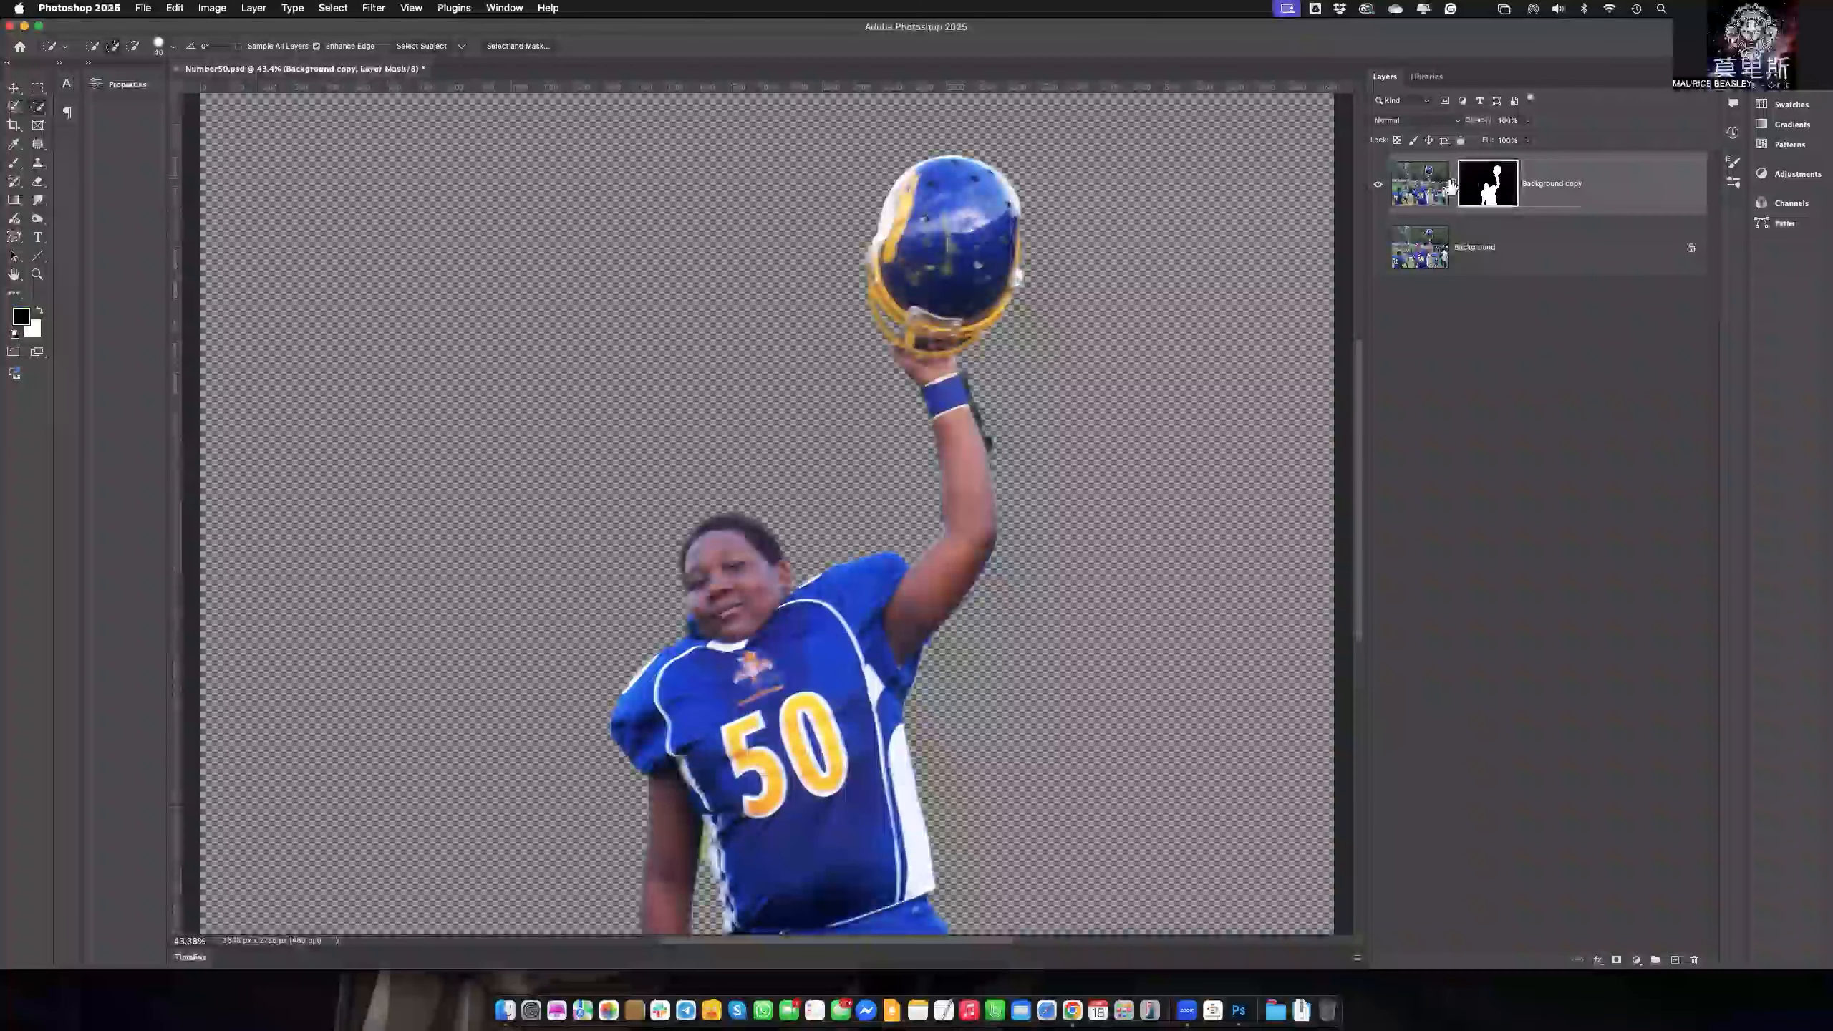
pyautogui.click(1435, 192)
pyautogui.click(1481, 188)
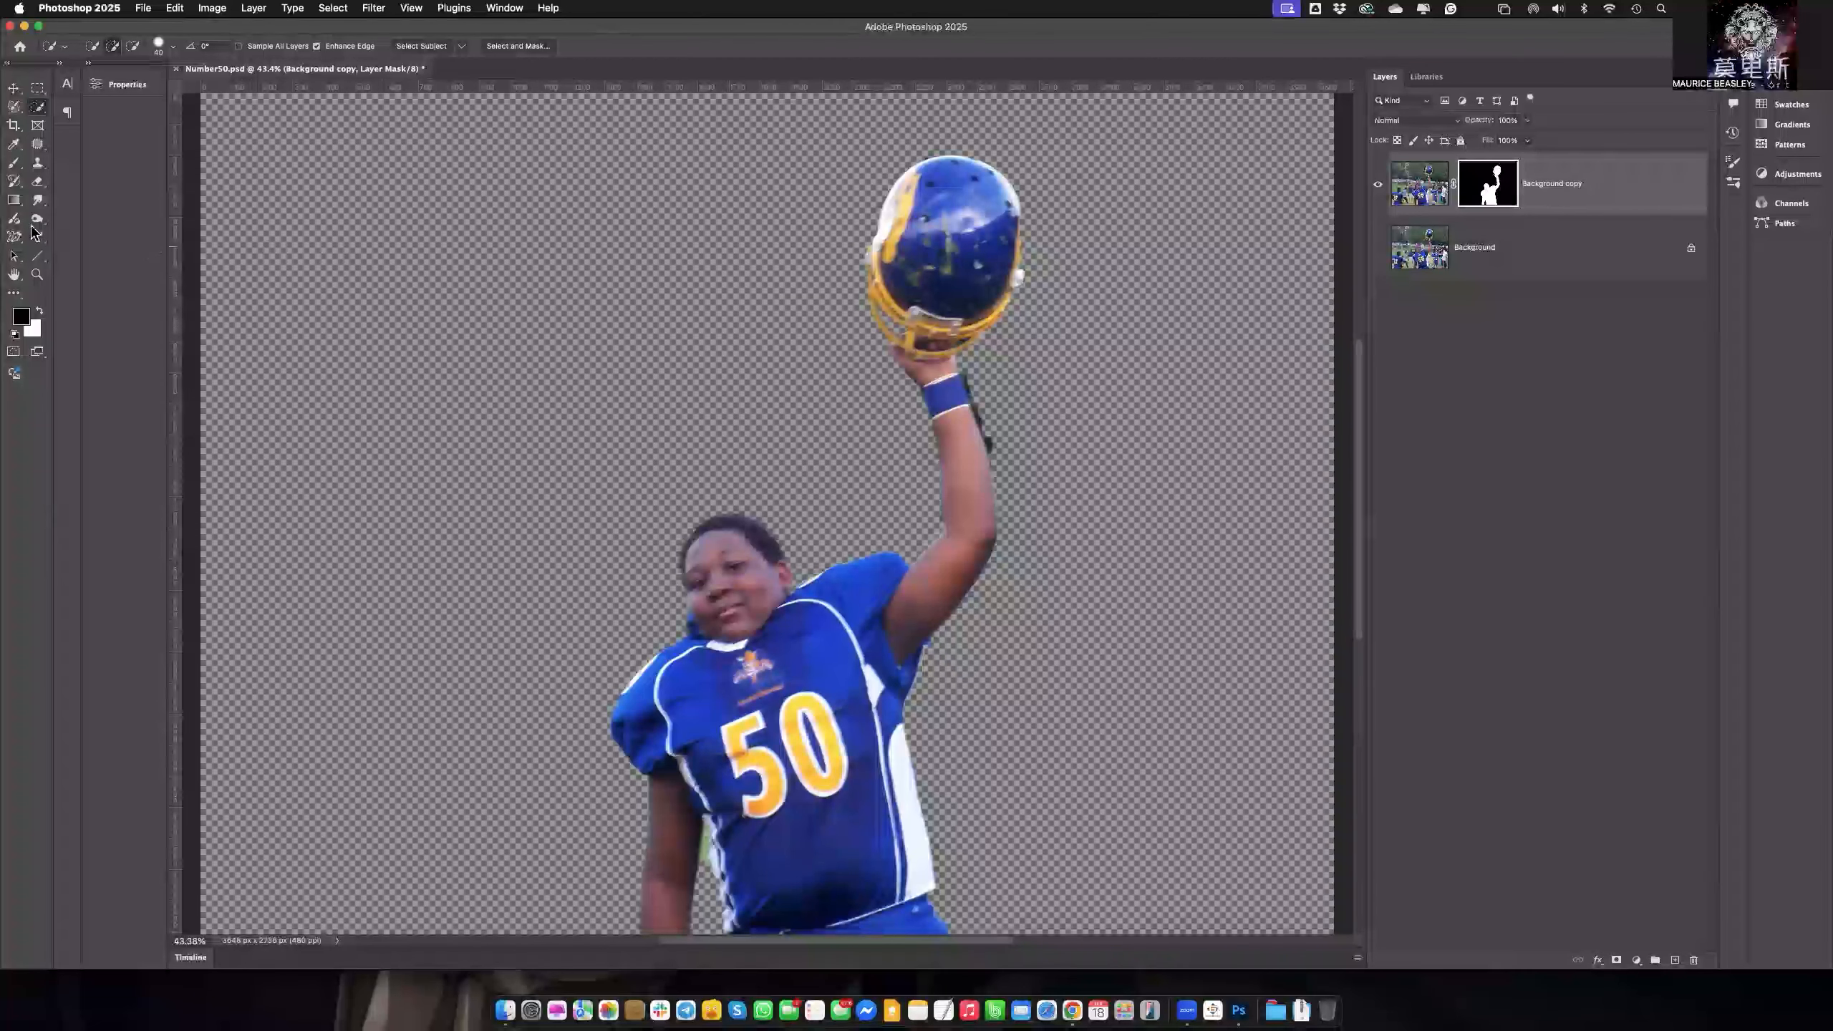
# Set up the Brush tool with the Hard Round tip, Normal mode and 100% opacity
pyautogui.click(9, 166)
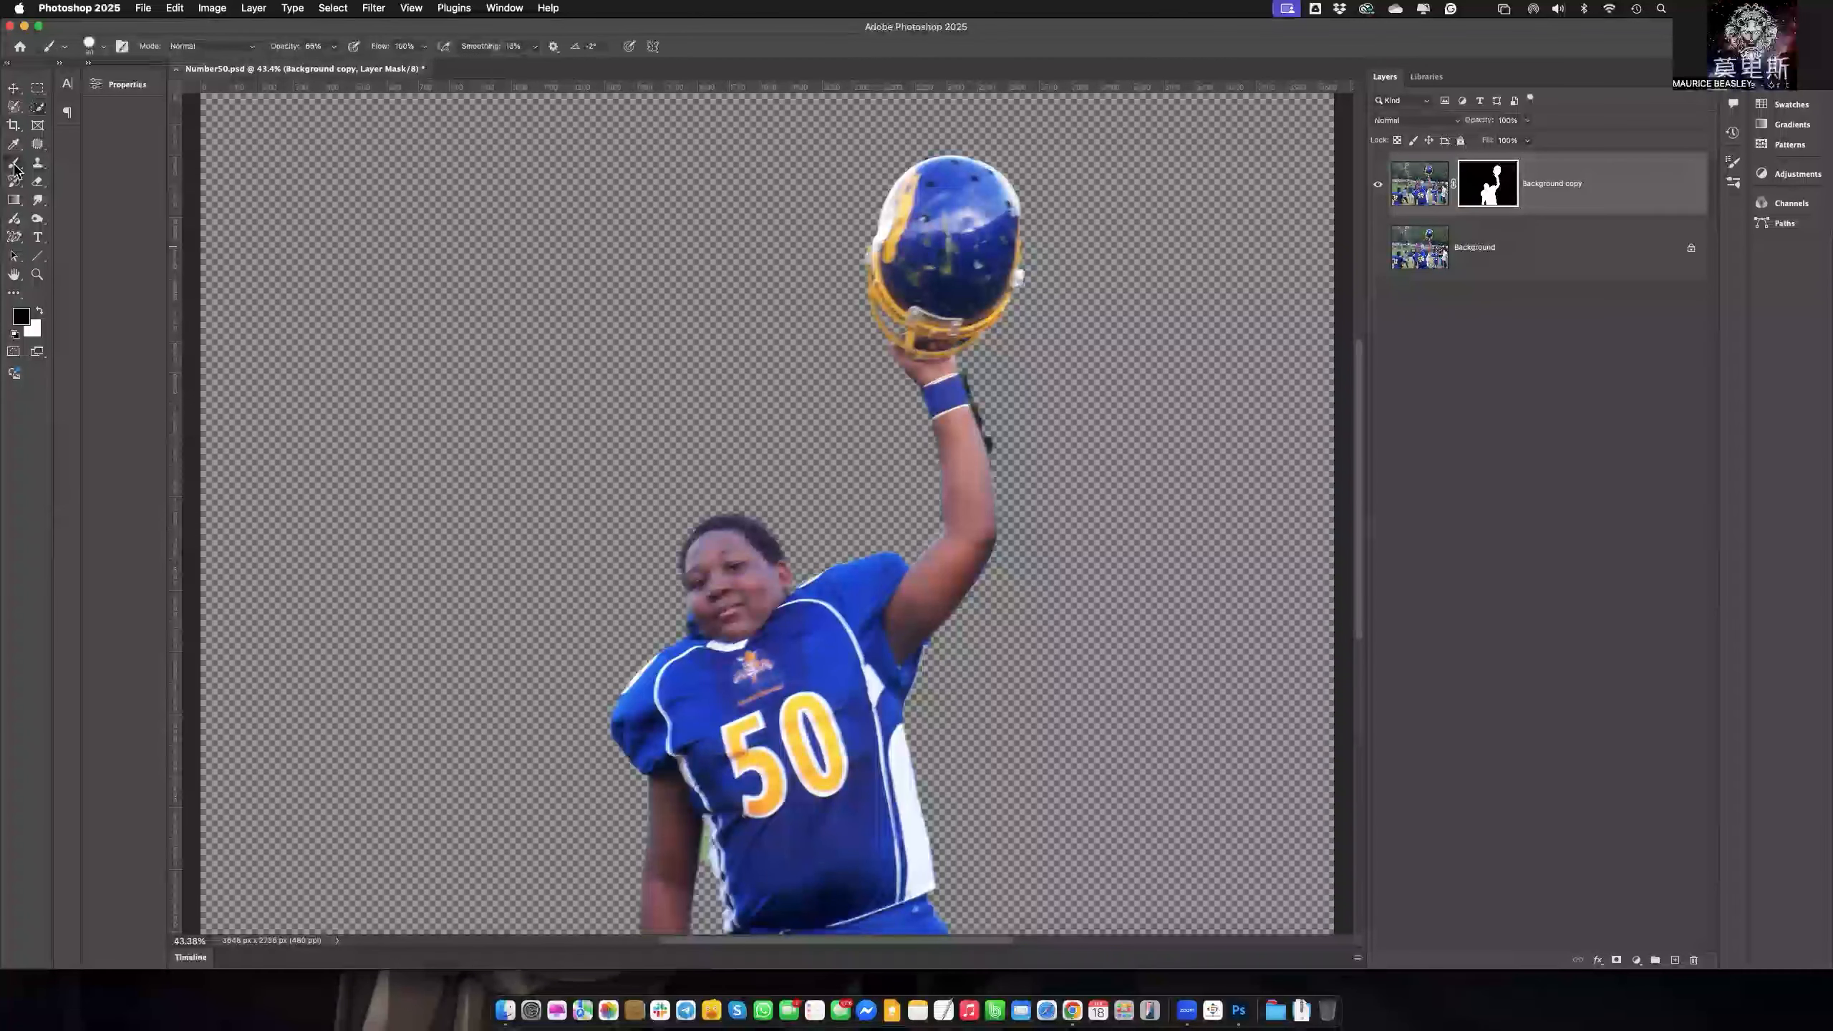
pyautogui.click(105, 48)
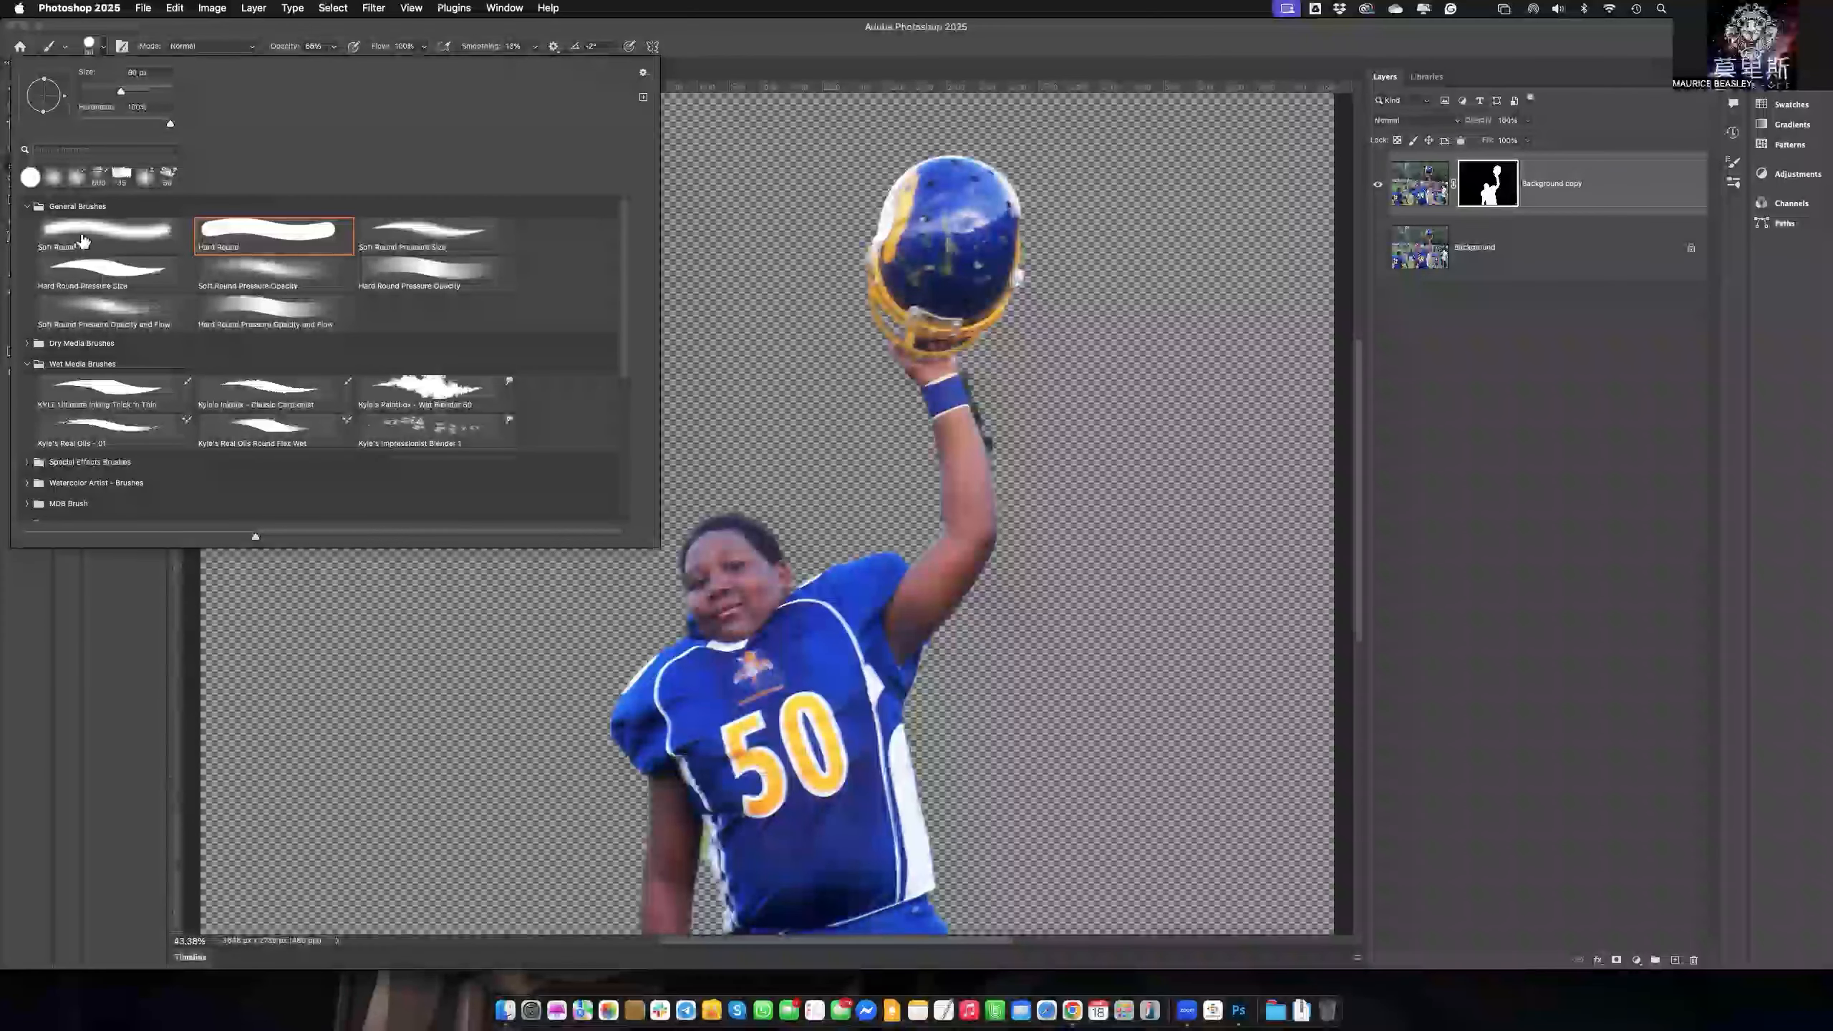
pyautogui.doubleClick(249, 237)
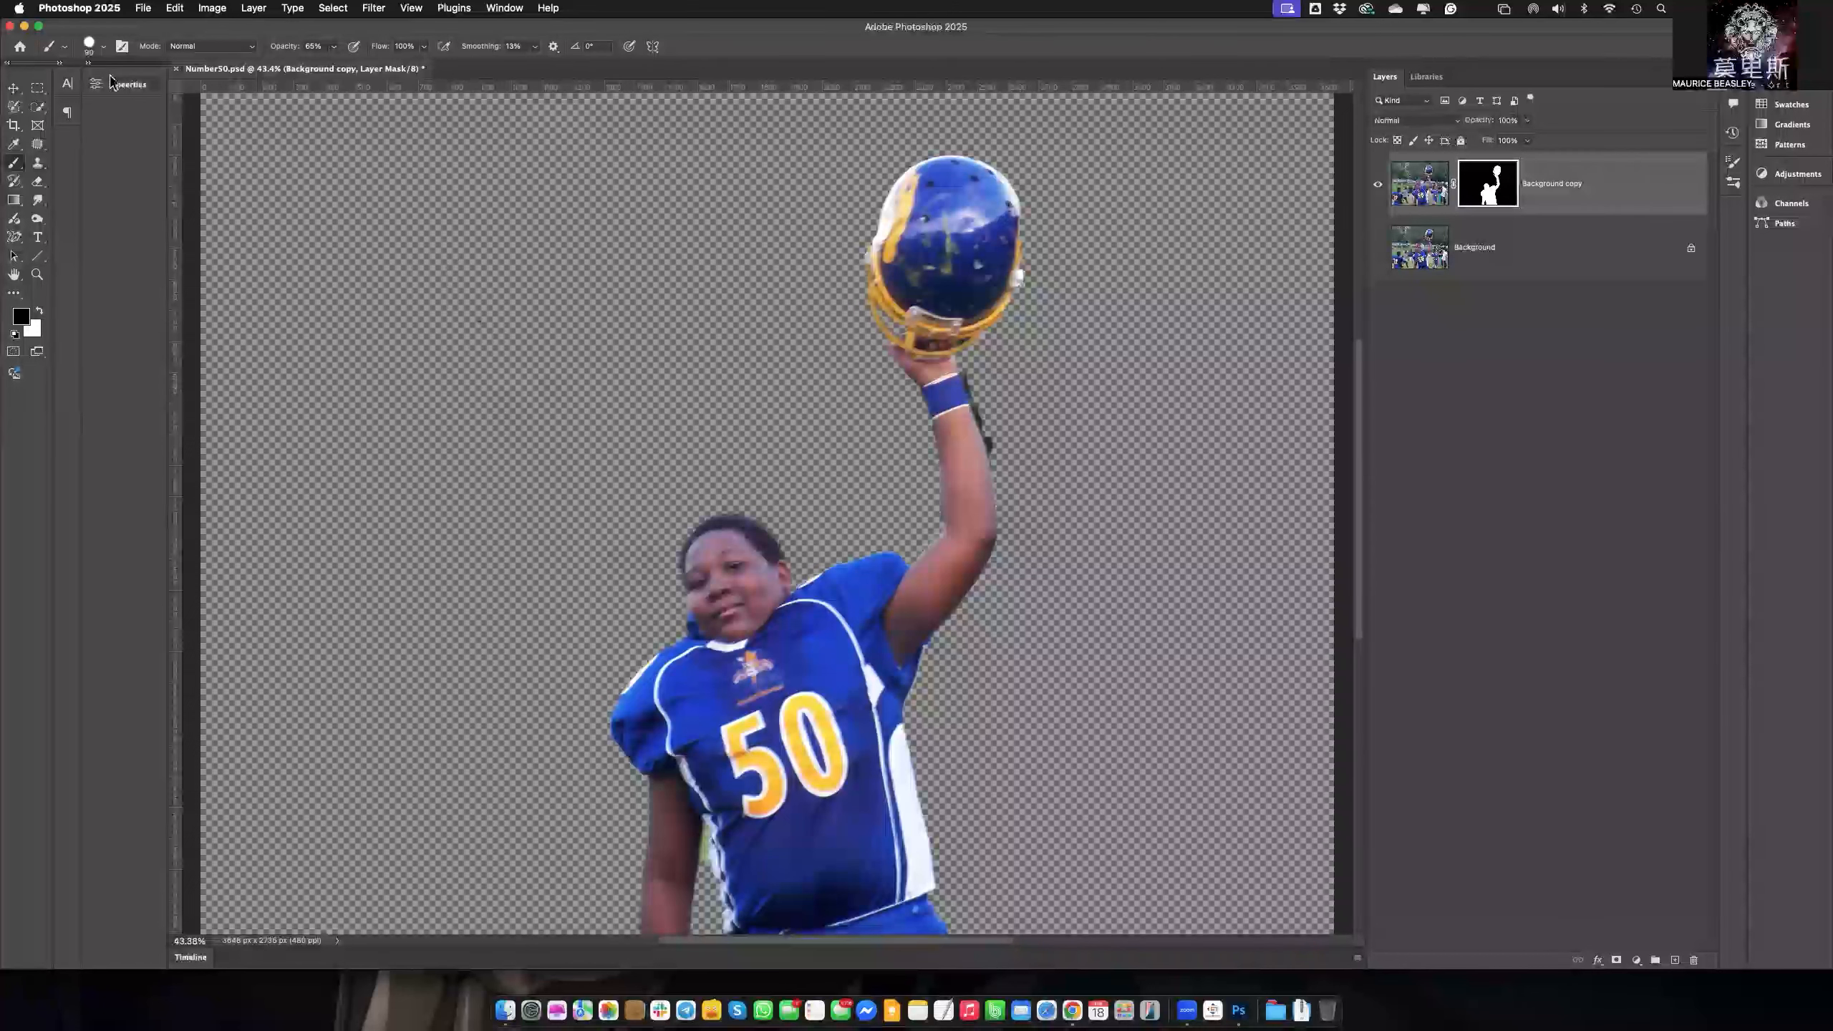
pyautogui.click(90, 47)
pyautogui.click(90, 46)
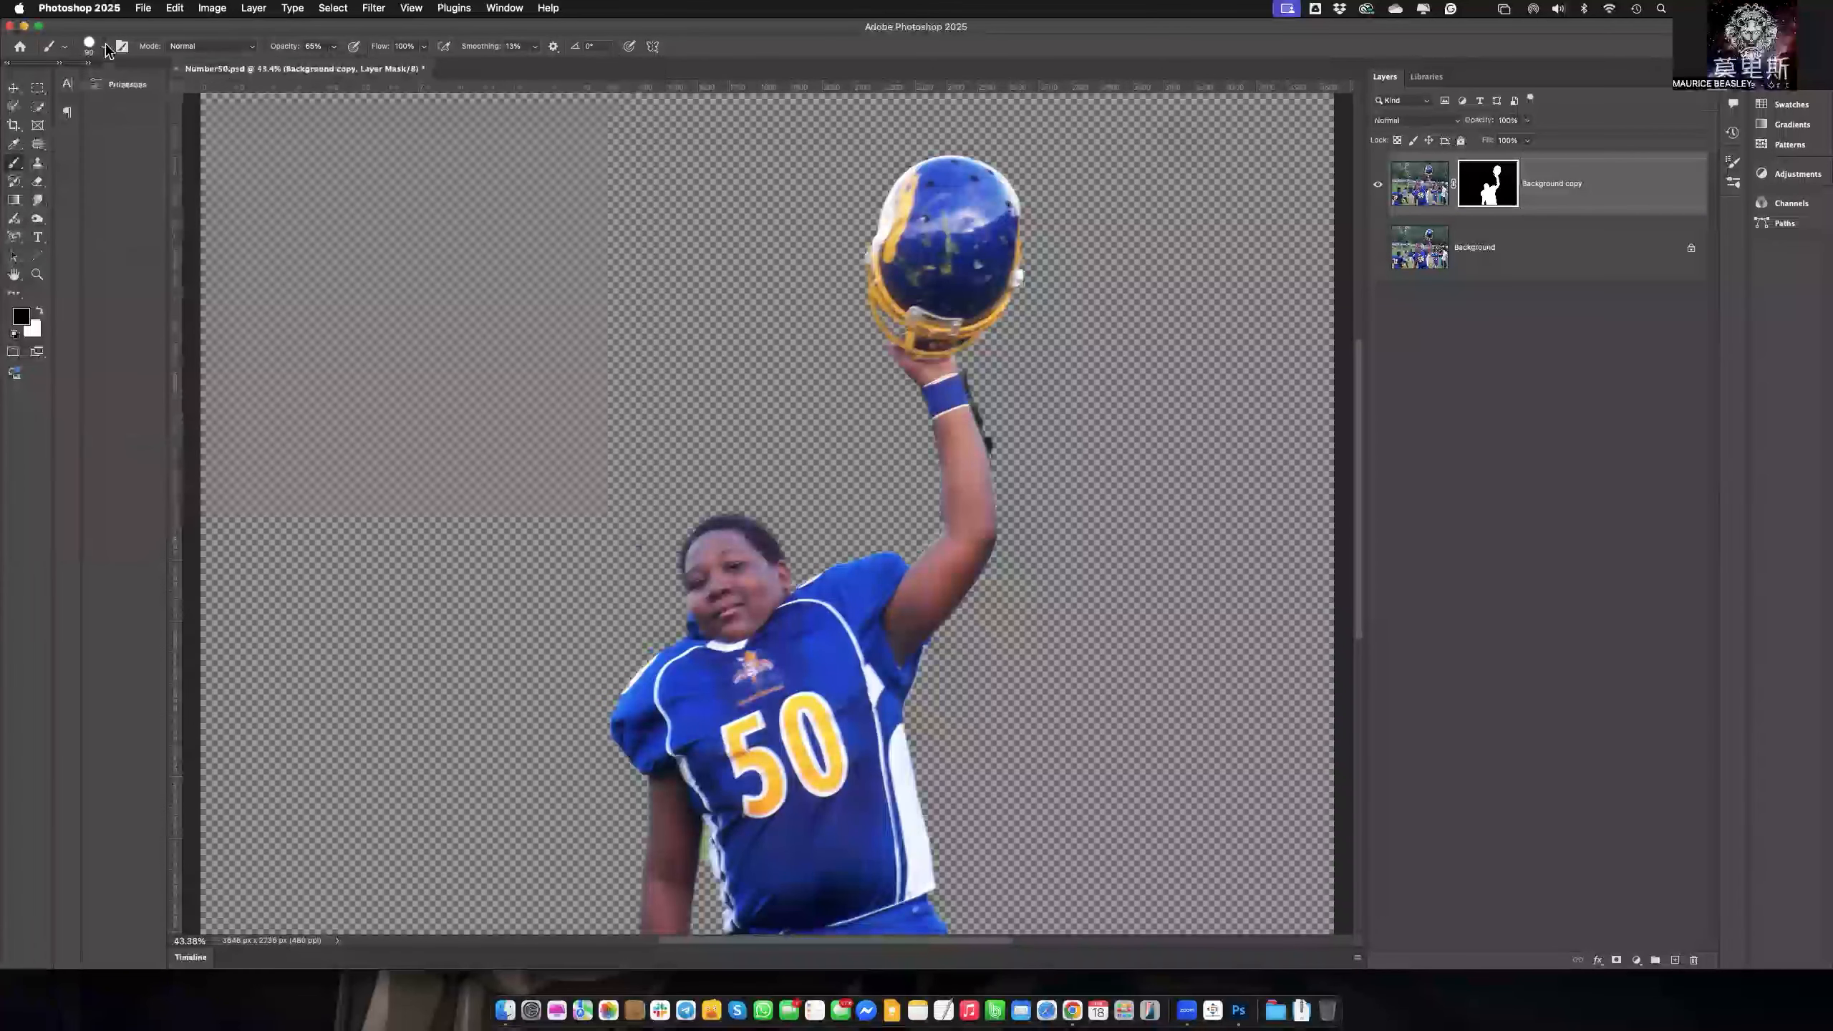
pyautogui.click(191, 51)
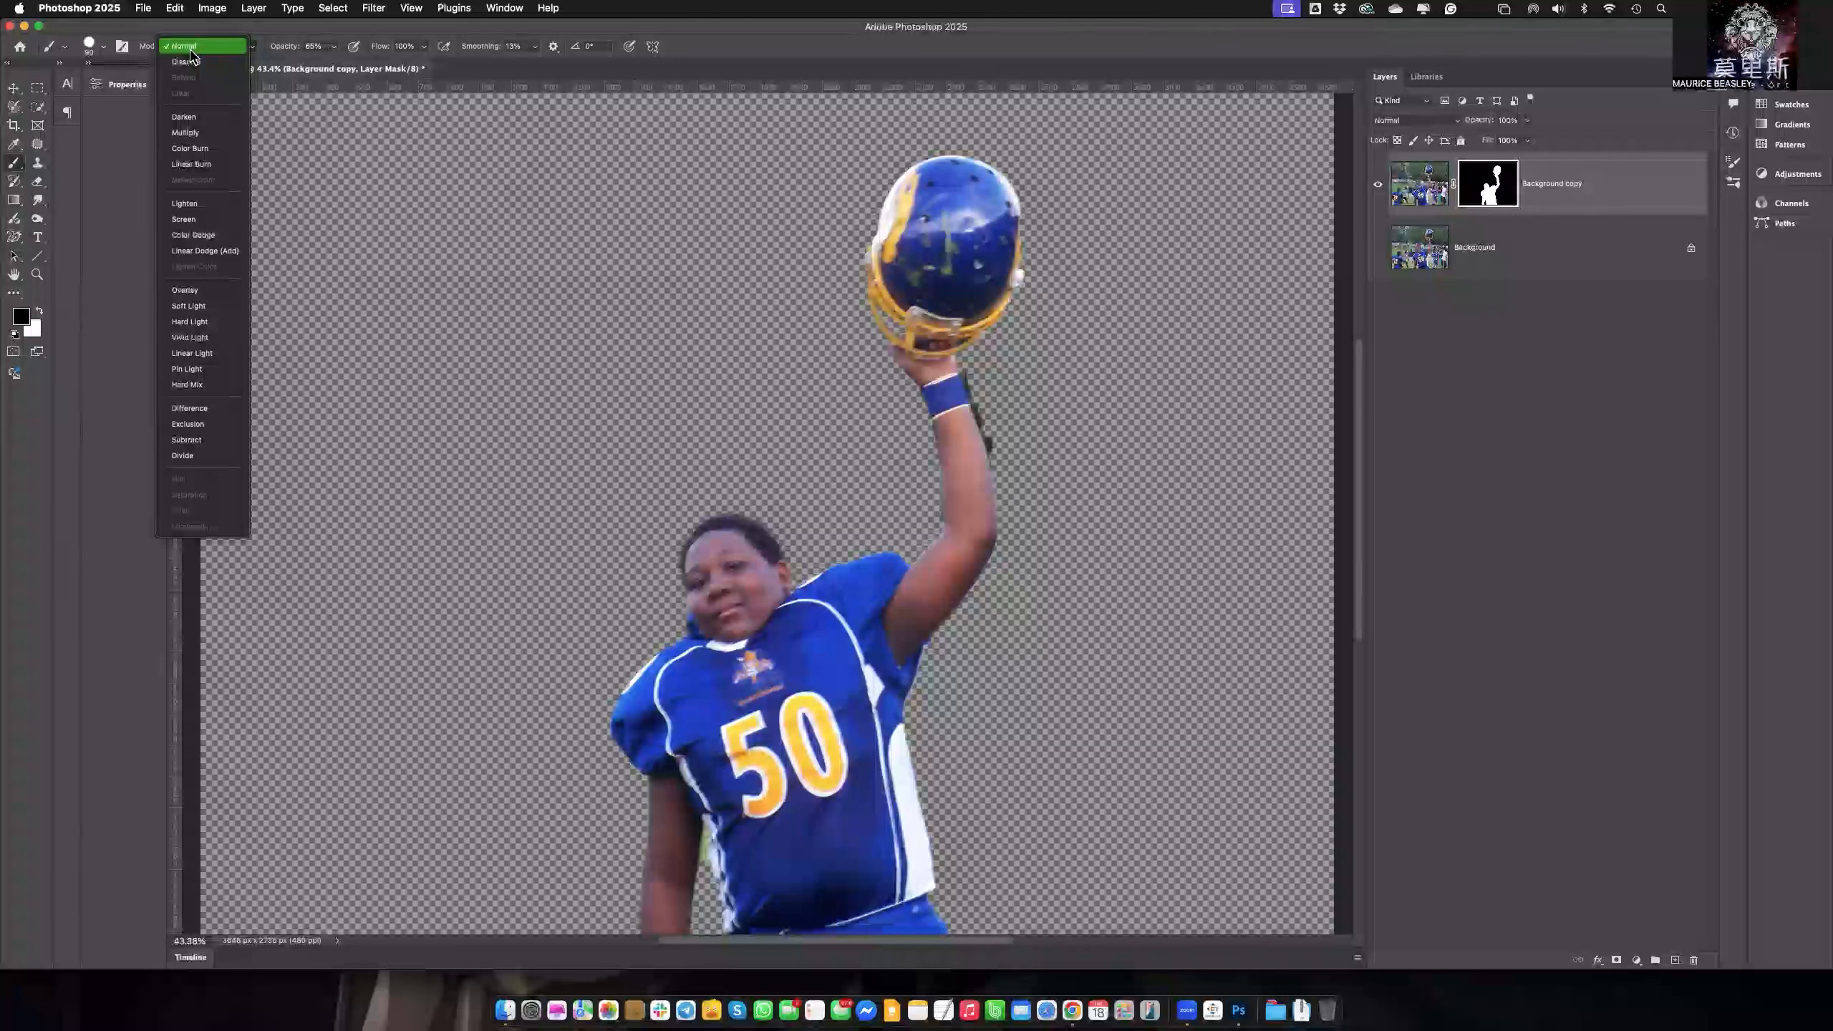
pyautogui.click(182, 59)
pyautogui.moveTo(286, 57); pyautogui.dragTo(397, 56)
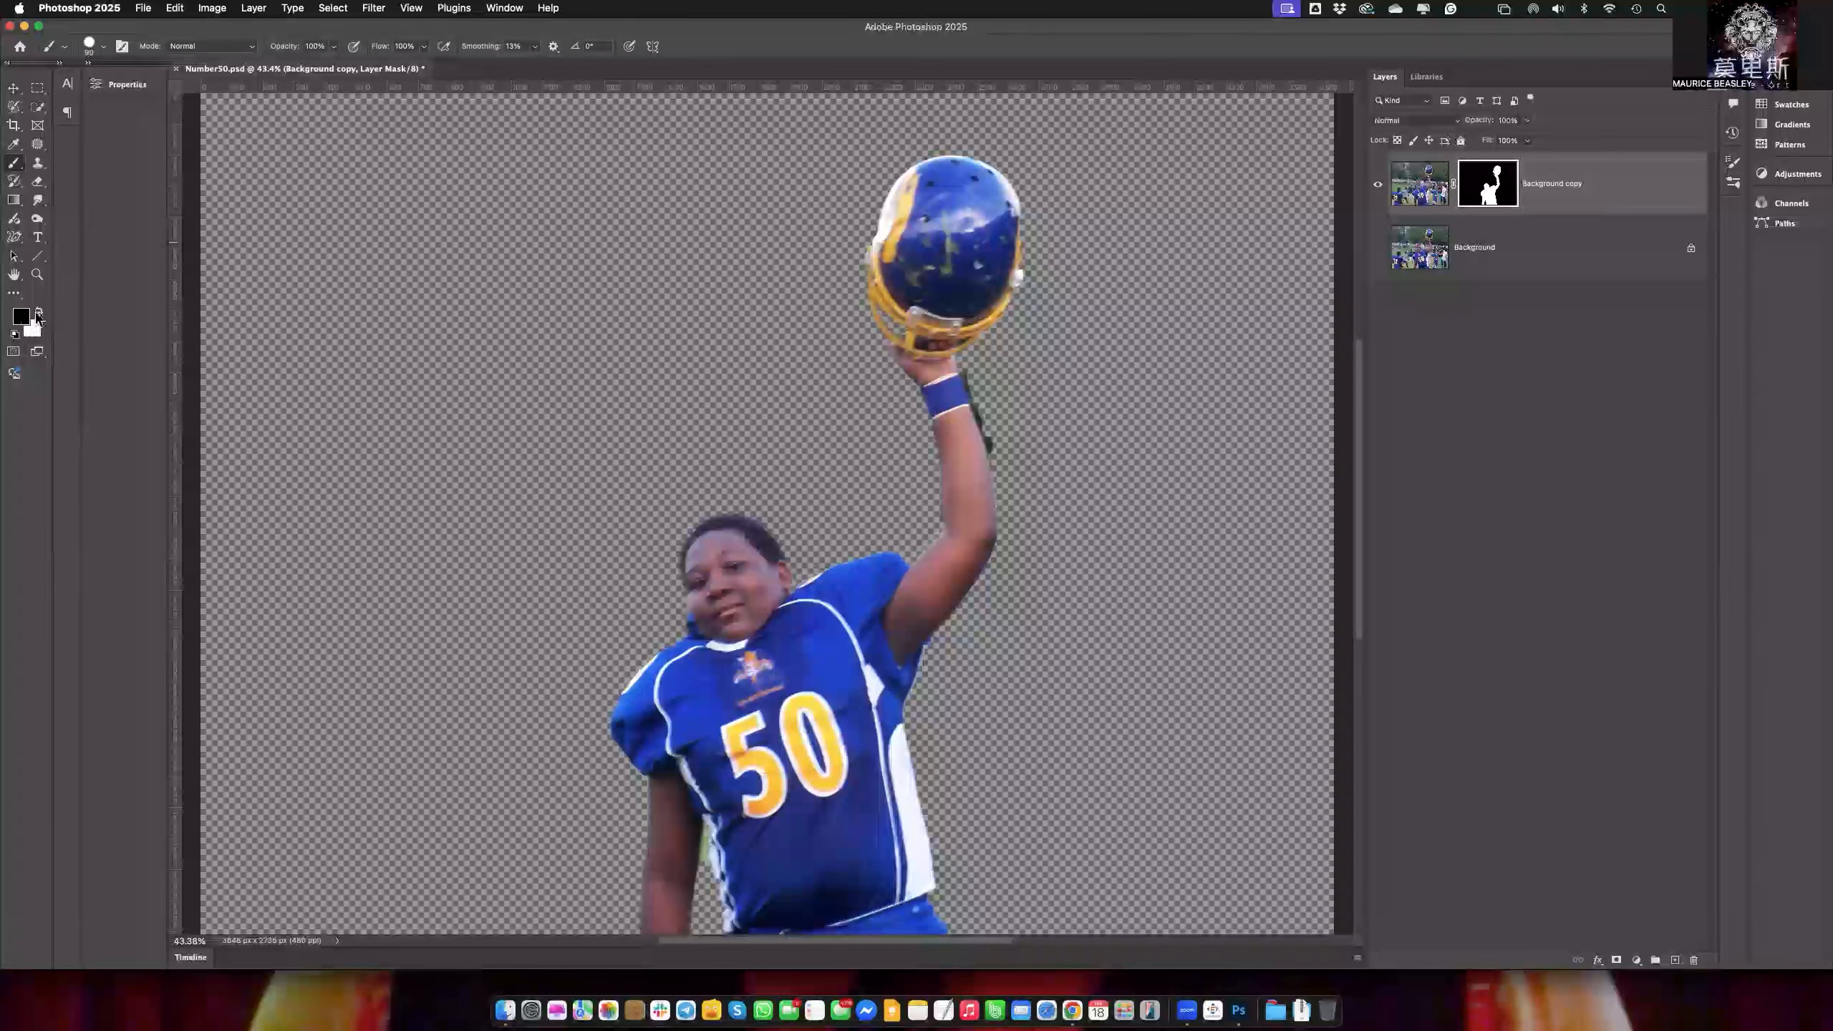
# Swap the foreground and background colors back and forth, ending with white as the foreground color
pyautogui.click(39, 312)
pyautogui.click(40, 312)
pyautogui.click(40, 314)
pyautogui.click(40, 312)
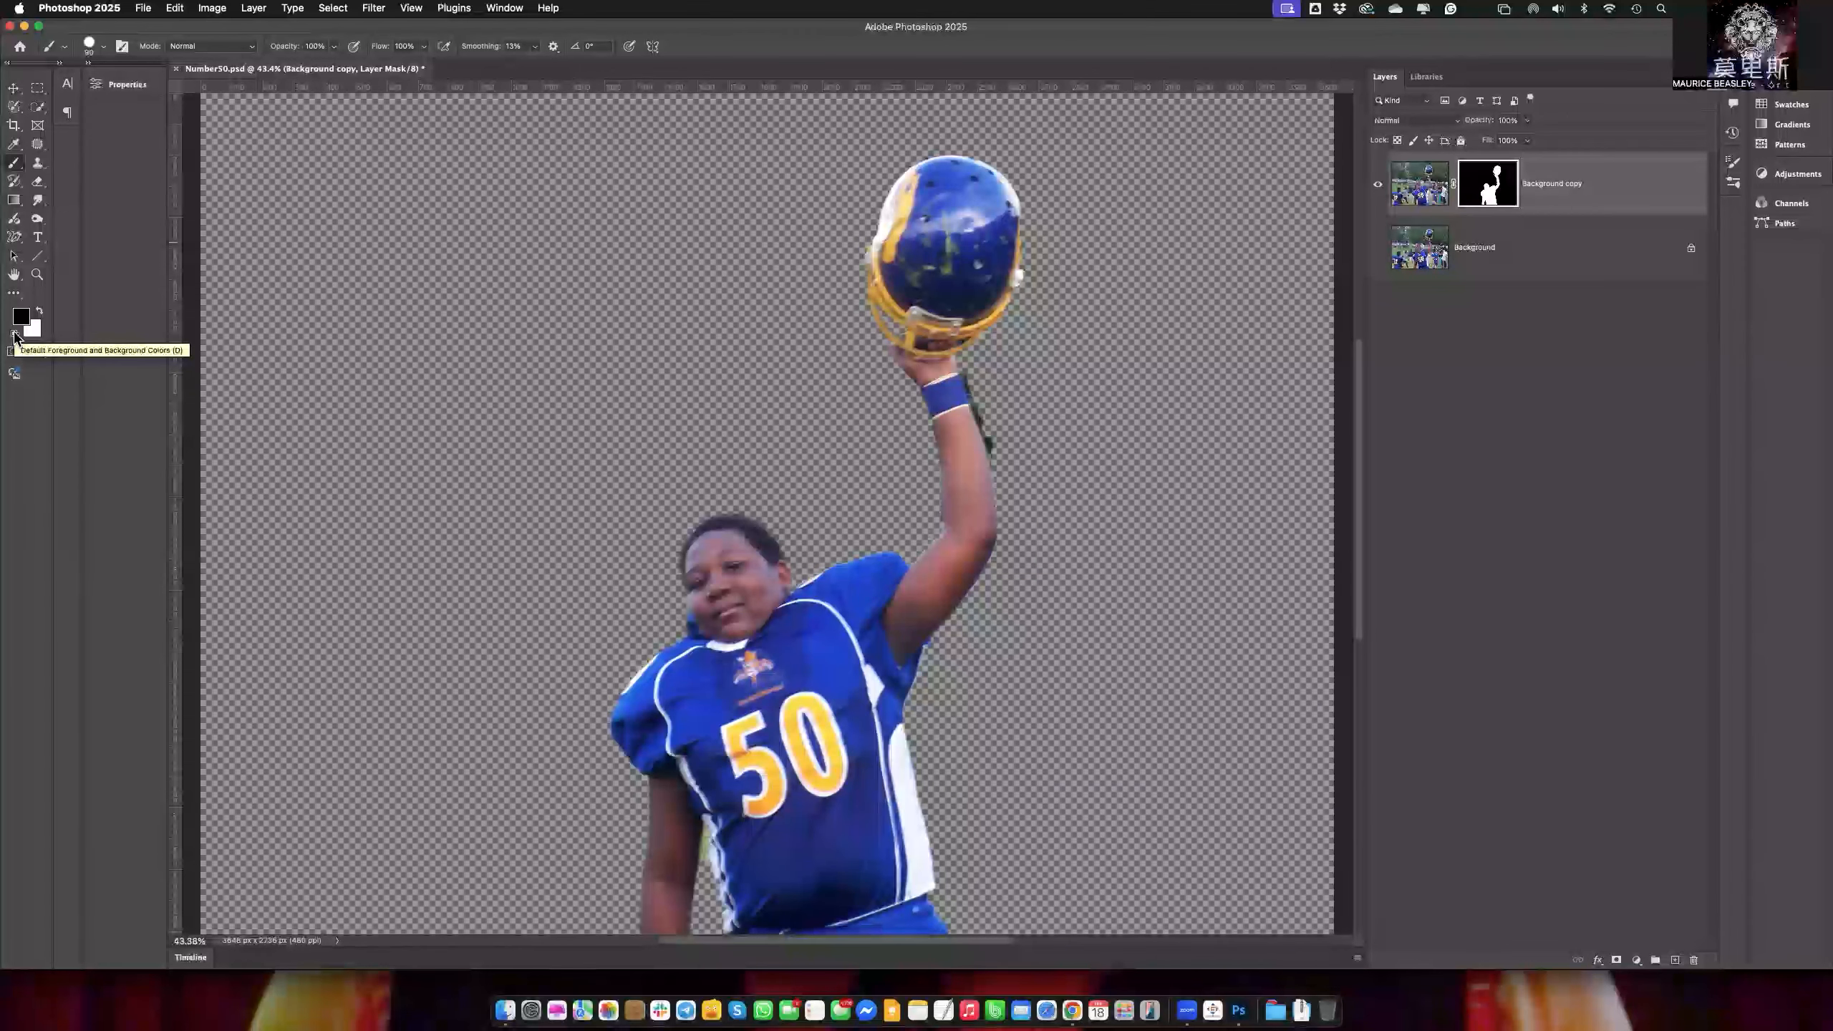
pyautogui.press('x')
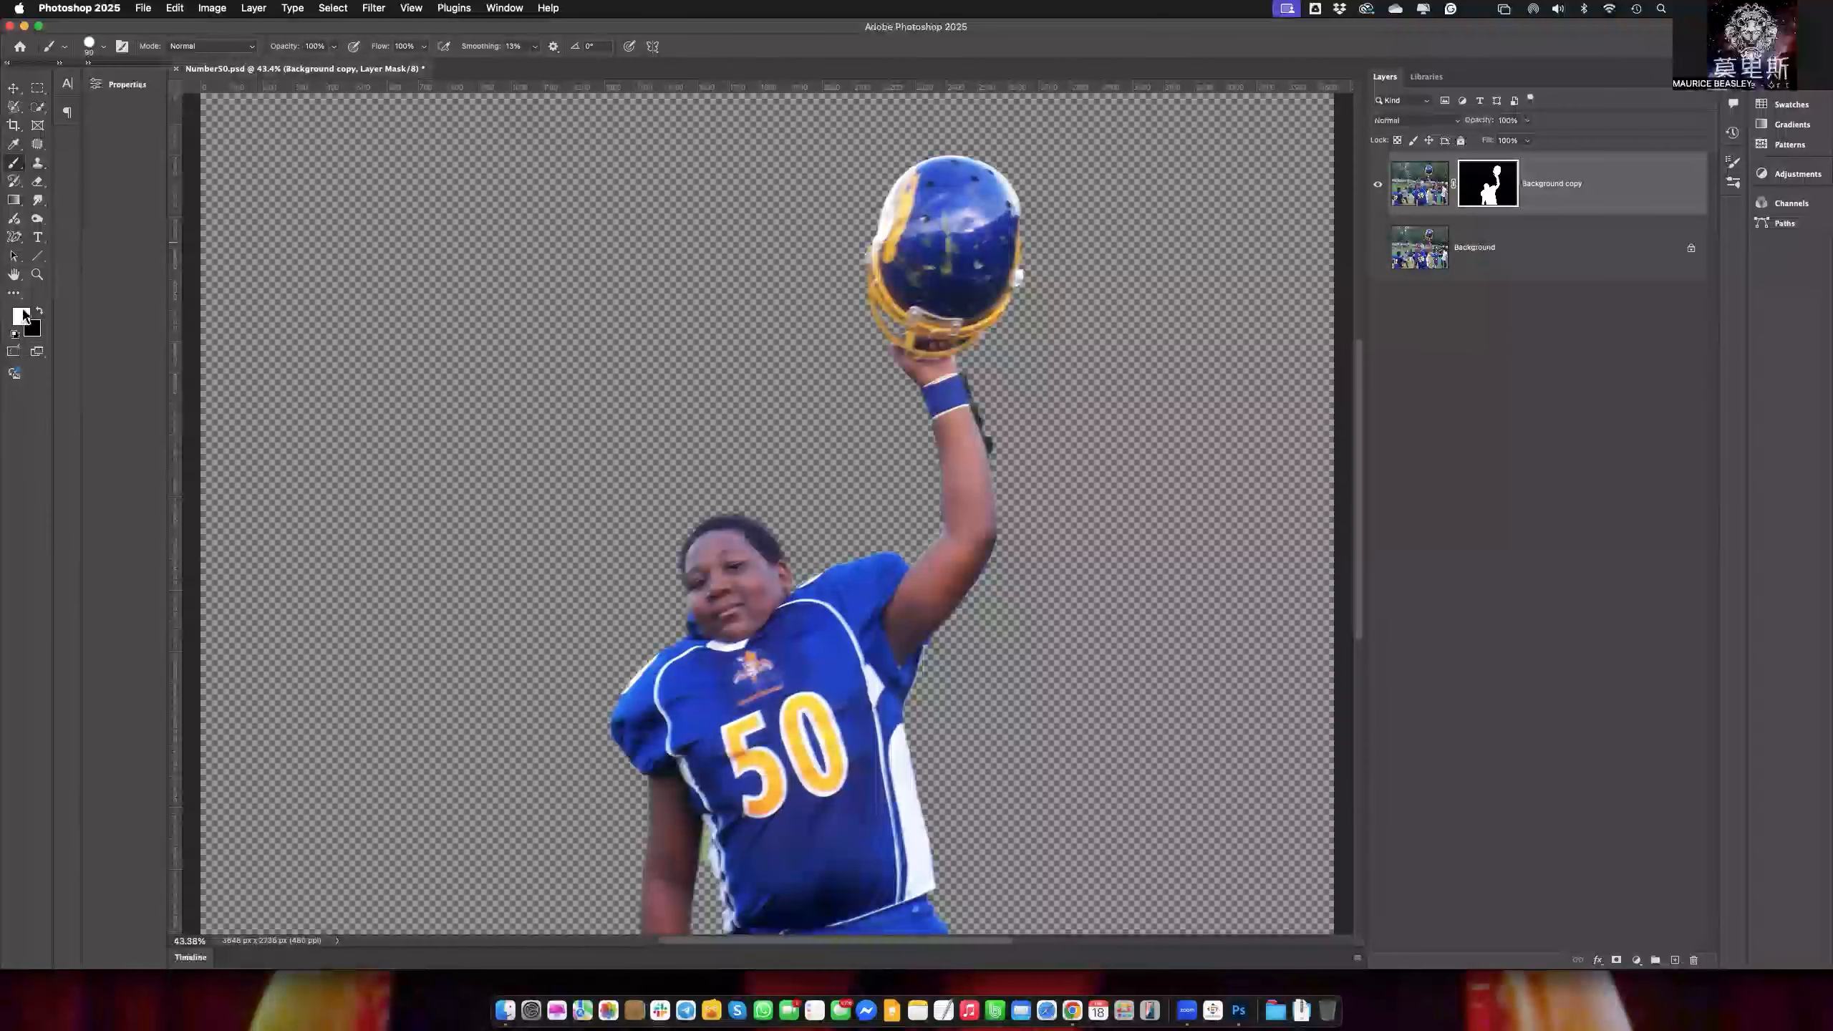
pyautogui.click(40, 311)
pyautogui.click(39, 314)
# Enlarge the brush and paint white on the layer mask to reveal the trees and car above the player's head
pyautogui.press(']')
pyautogui.press(']')
pyautogui.press(']')
pyautogui.press(']')
pyautogui.press(']')
pyautogui.press(']')
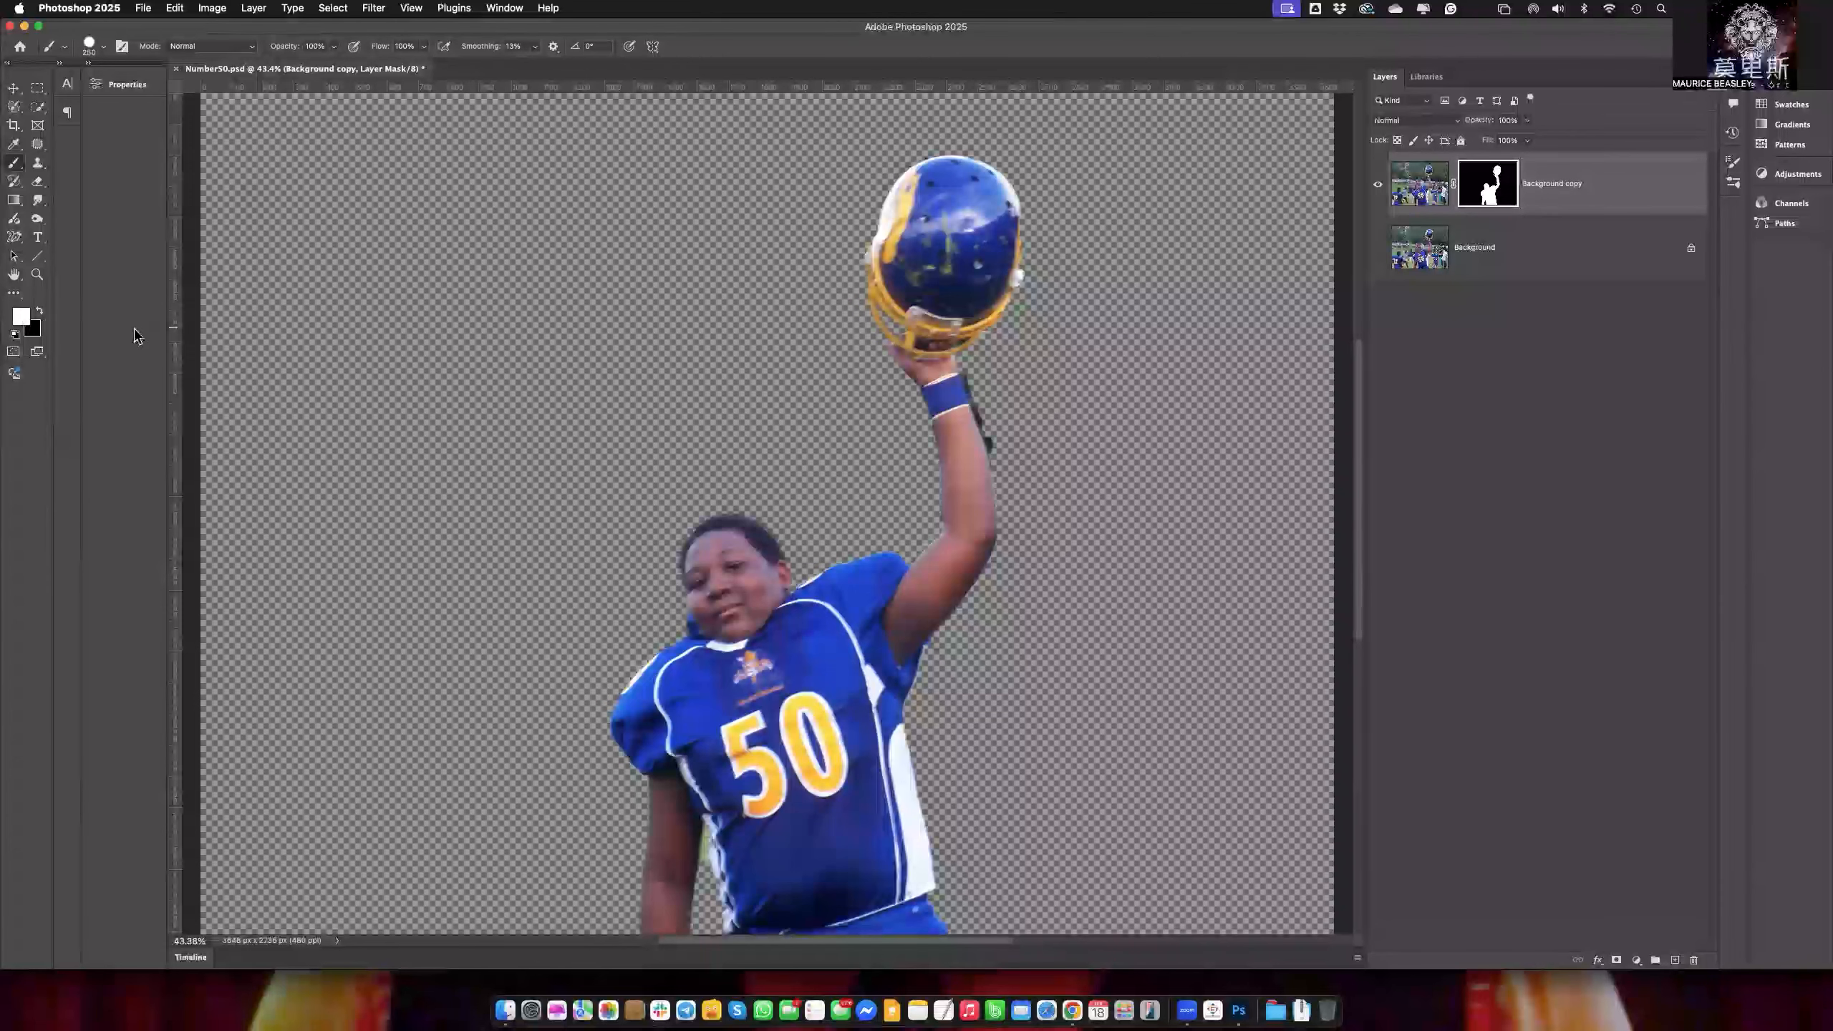
pyautogui.moveTo(534, 217)
pyautogui.mouseDown()
pyautogui.moveTo(409, 413)
pyautogui.moveTo(565, 241)
pyautogui.moveTo(443, 429)
pyautogui.moveTo(613, 229)
pyautogui.moveTo(462, 470)
pyautogui.moveTo(646, 289)
pyautogui.moveTo(495, 450)
pyautogui.moveTo(657, 320)
pyautogui.moveTo(532, 476)
pyautogui.moveTo(620, 308)
pyautogui.moveTo(471, 431)
pyautogui.moveTo(510, 239)
pyautogui.moveTo(468, 289)
pyautogui.moveTo(534, 205)
pyautogui.mouseUp()
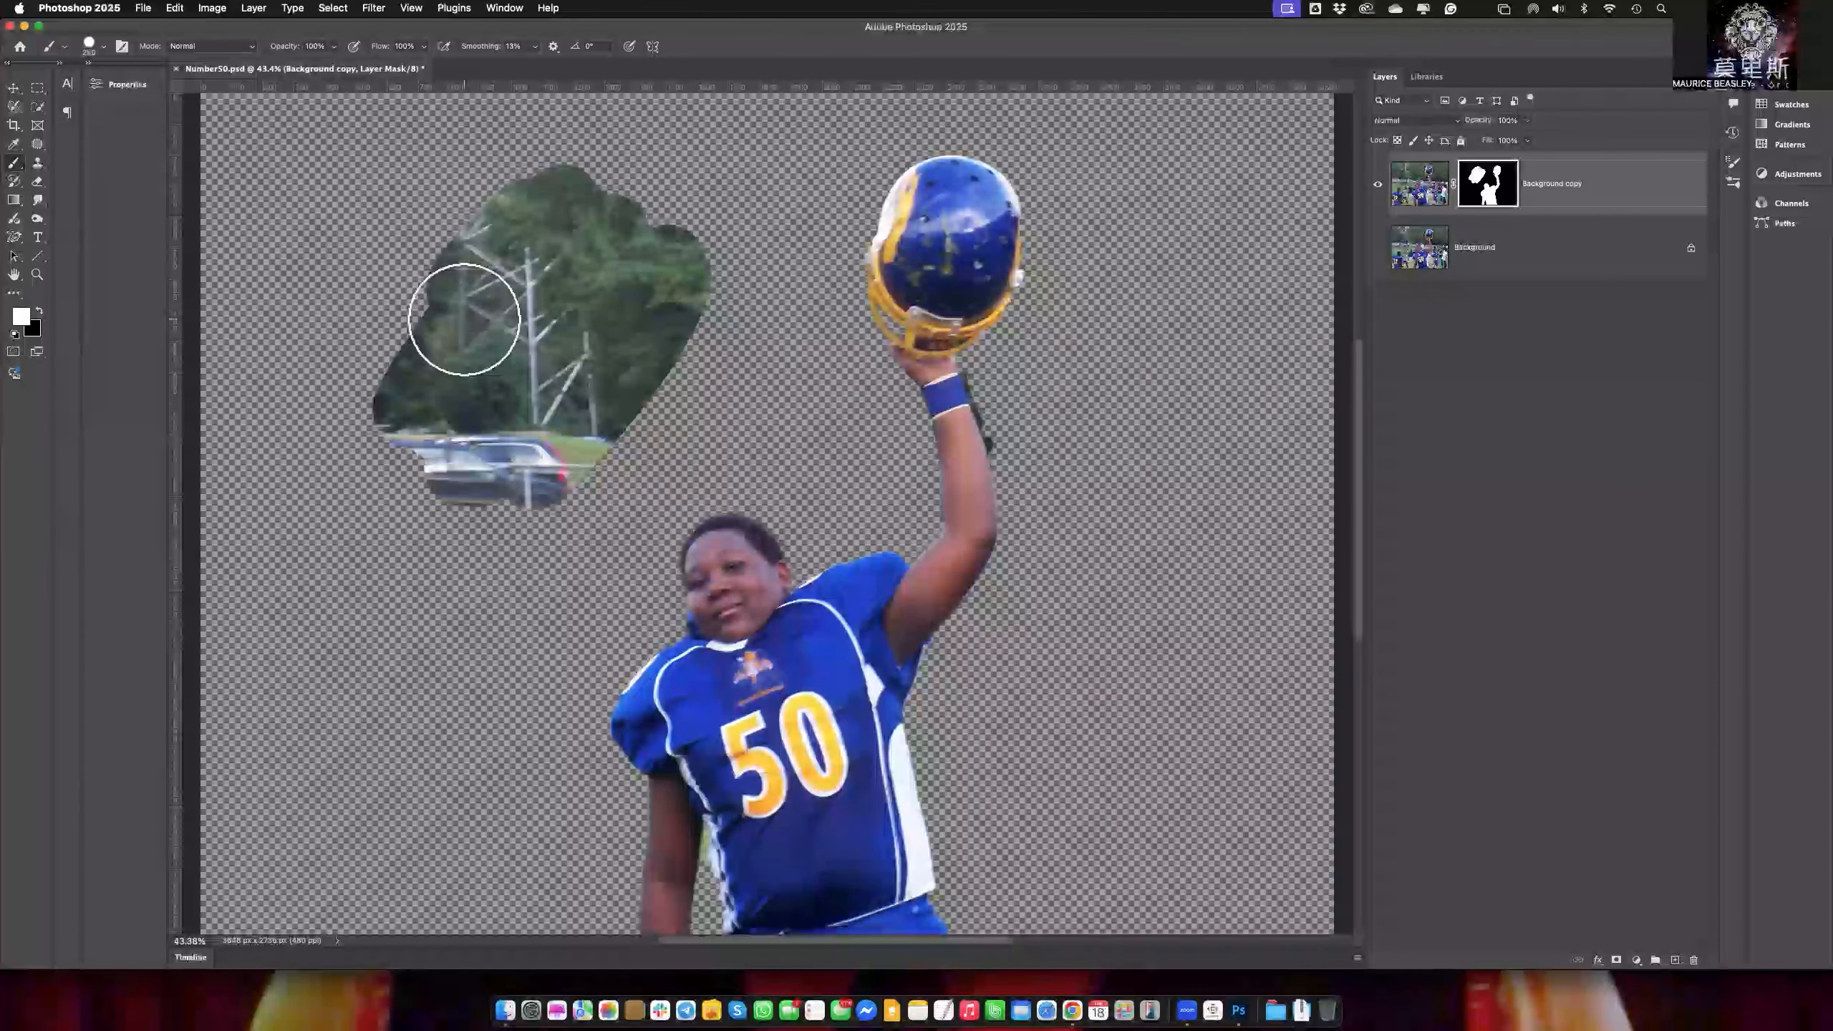
# Paint black on the mask to hide the revealed patch, then alternate white and black to show and hide it again
pyautogui.press('x')
pyautogui.moveTo(465, 319)
pyautogui.mouseDown()
pyautogui.moveTo(479, 268)
pyautogui.moveTo(420, 326)
pyautogui.moveTo(535, 207)
pyautogui.moveTo(504, 244)
pyautogui.moveTo(582, 190)
pyautogui.moveTo(535, 280)
pyautogui.moveTo(641, 207)
pyautogui.moveTo(621, 317)
pyautogui.moveTo(689, 256)
pyautogui.moveTo(625, 386)
pyautogui.moveTo(521, 461)
pyautogui.moveTo(527, 496)
pyautogui.moveTo(574, 469)
pyautogui.moveTo(476, 469)
pyautogui.moveTo(519, 402)
pyautogui.moveTo(507, 338)
pyautogui.moveTo(483, 333)
pyautogui.moveTo(420, 393)
pyautogui.moveTo(495, 424)
pyautogui.moveTo(513, 302)
pyautogui.moveTo(496, 261)
pyautogui.moveTo(442, 385)
pyautogui.moveTo(538, 388)
pyautogui.moveTo(452, 382)
pyautogui.mouseUp()
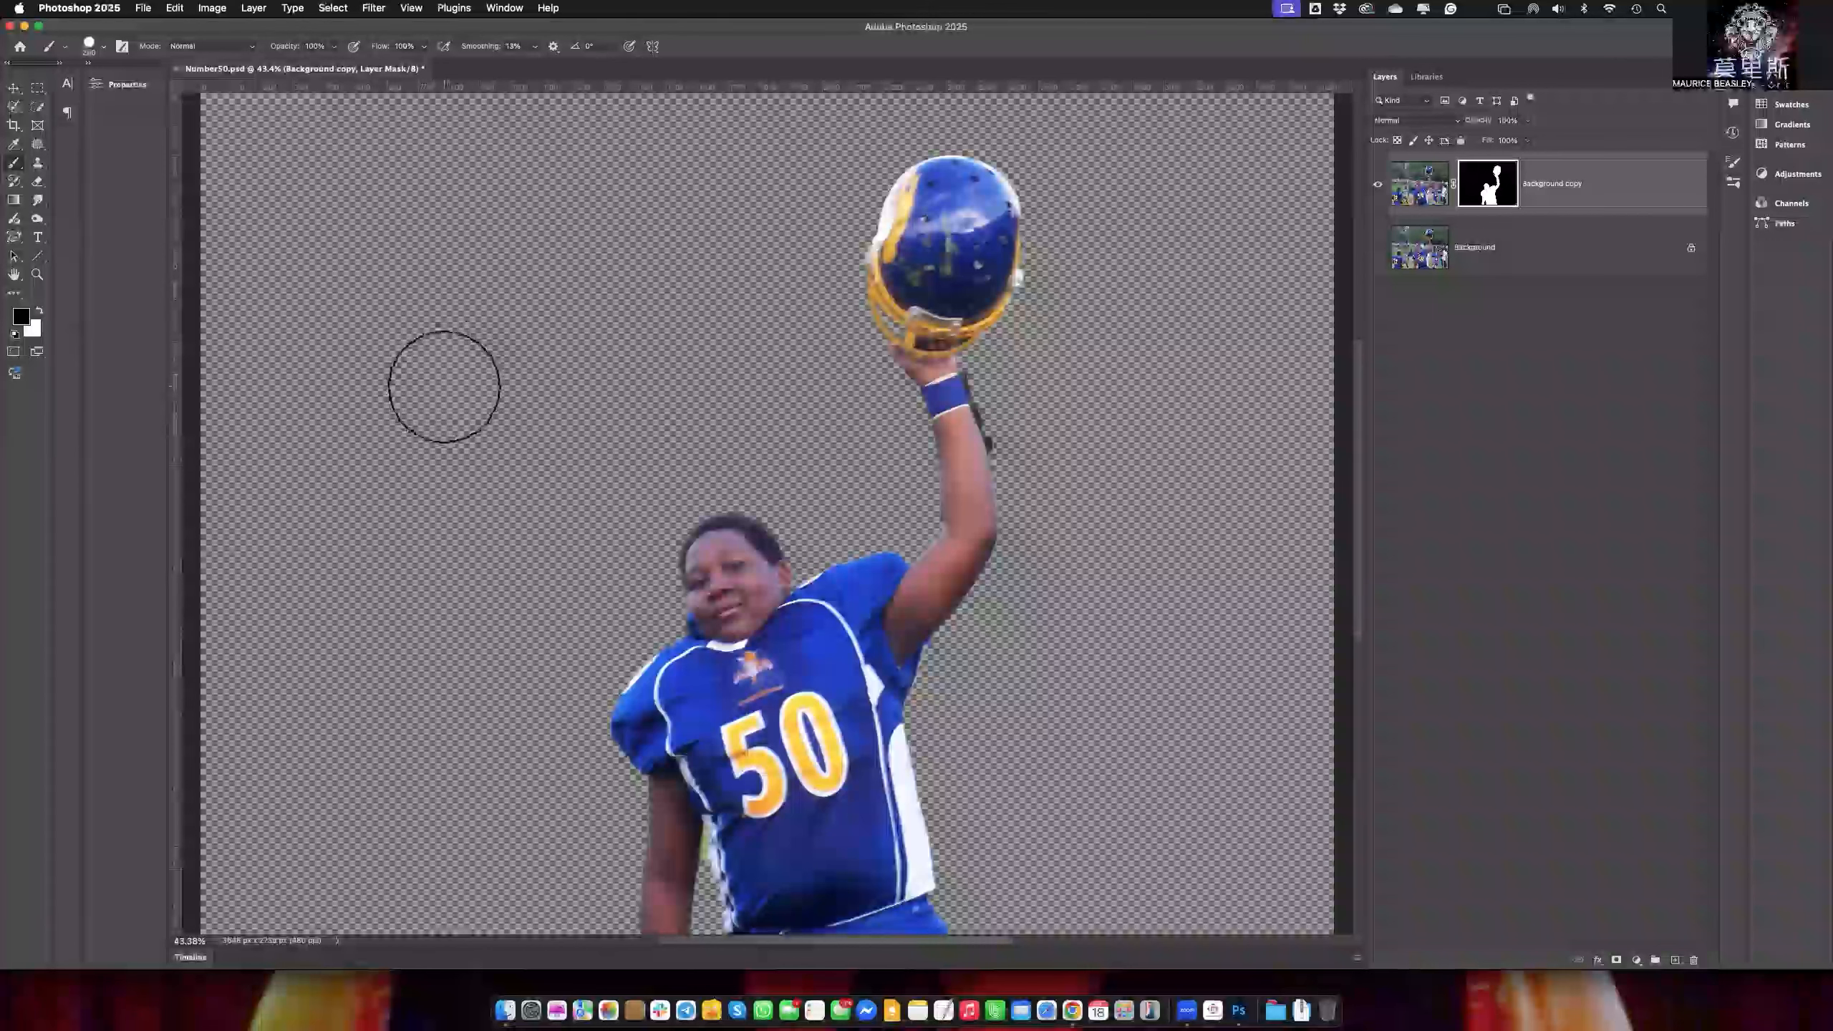
pyautogui.press('x')
pyautogui.moveTo(614, 238)
pyautogui.mouseDown()
pyautogui.moveTo(455, 362)
pyautogui.moveTo(577, 229)
pyautogui.moveTo(594, 256)
pyautogui.moveTo(568, 311)
pyautogui.moveTo(650, 230)
pyautogui.moveTo(451, 380)
pyautogui.mouseUp()
pyautogui.press('x')
pyautogui.press('x')
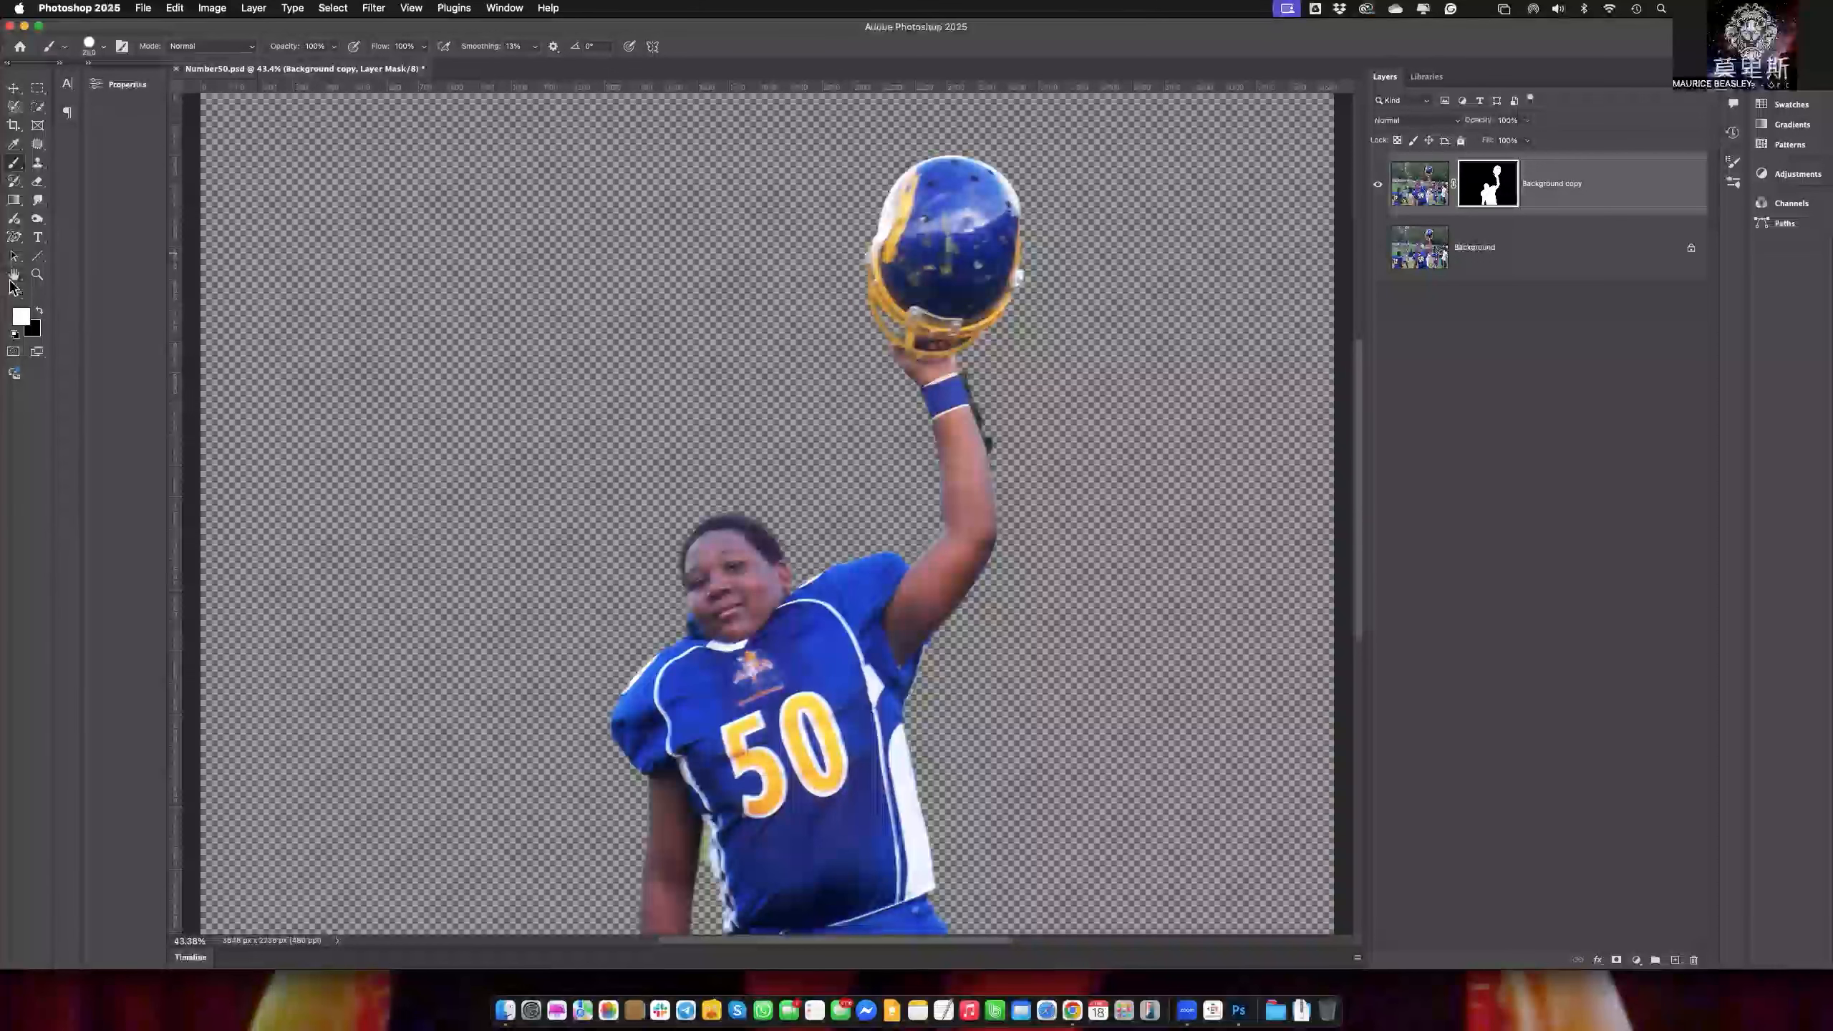
# Lower the brush opacity to 31% and paint white on the mask to partly reveal the background beside the player
pyautogui.click(39, 310)
pyautogui.click(334, 46)
pyautogui.moveTo(339, 68); pyautogui.dragTo(289, 69)
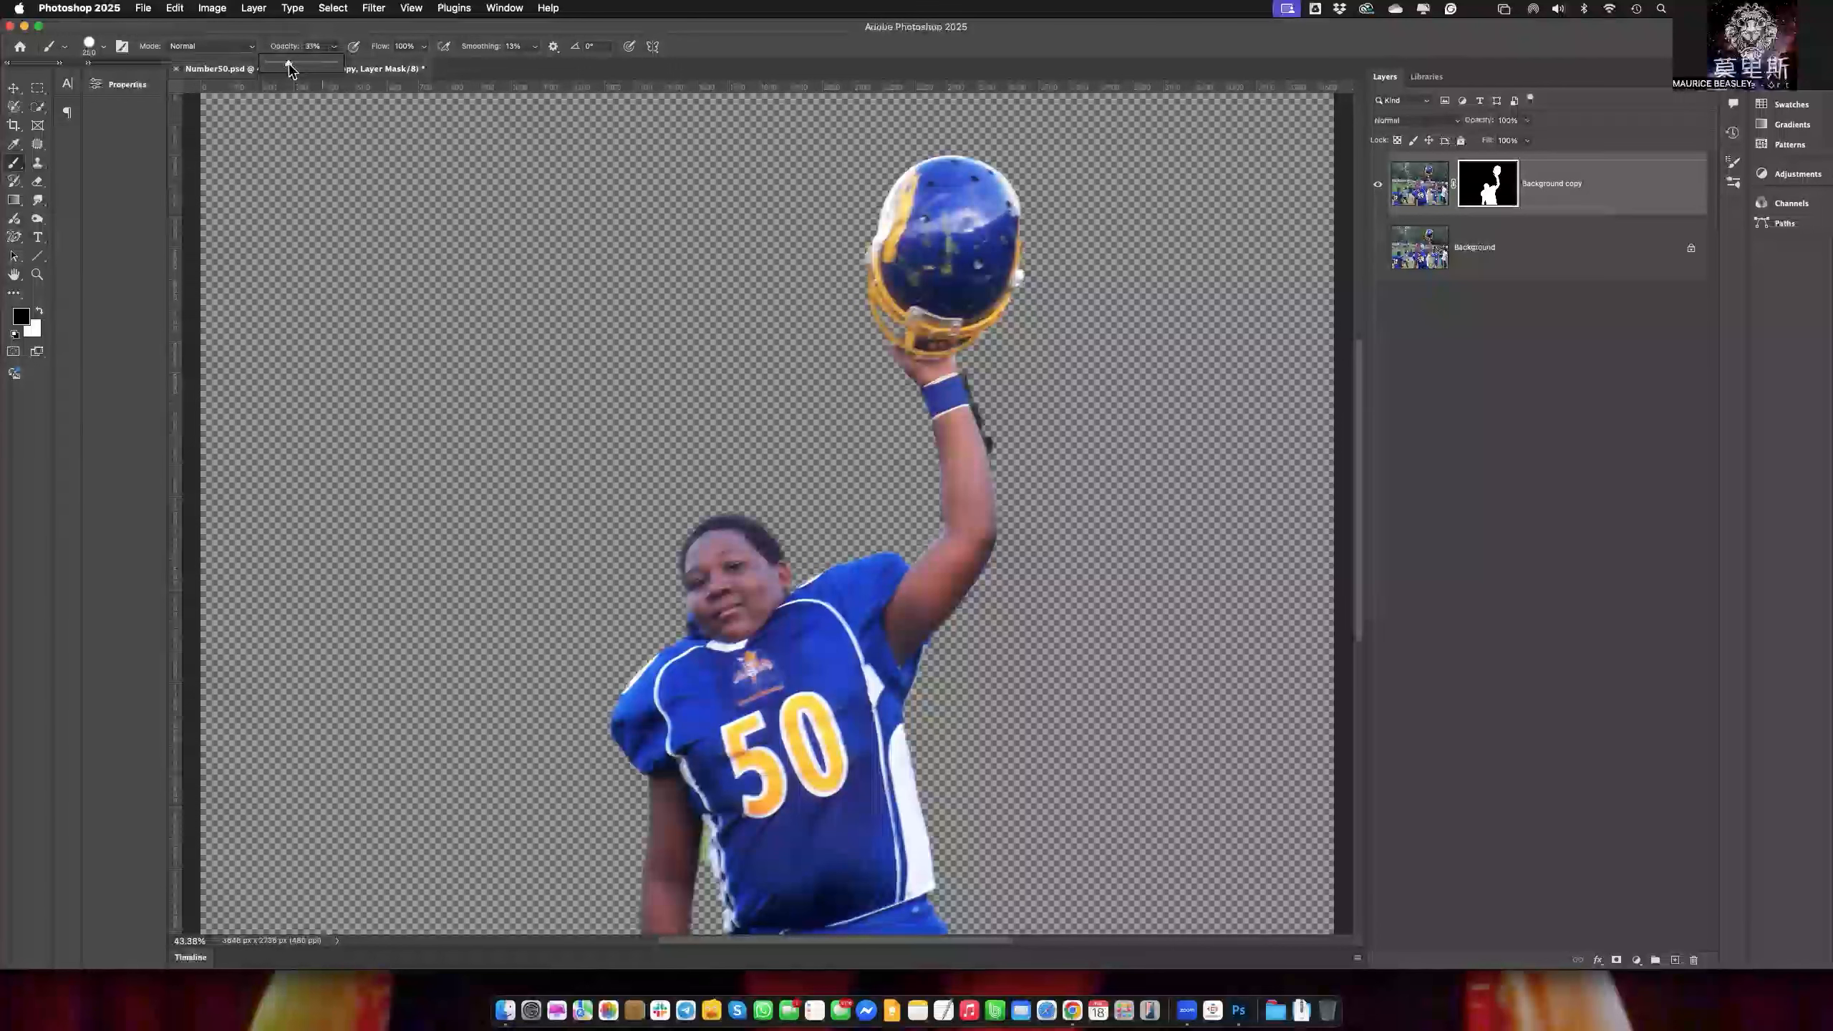
pyautogui.click(286, 33)
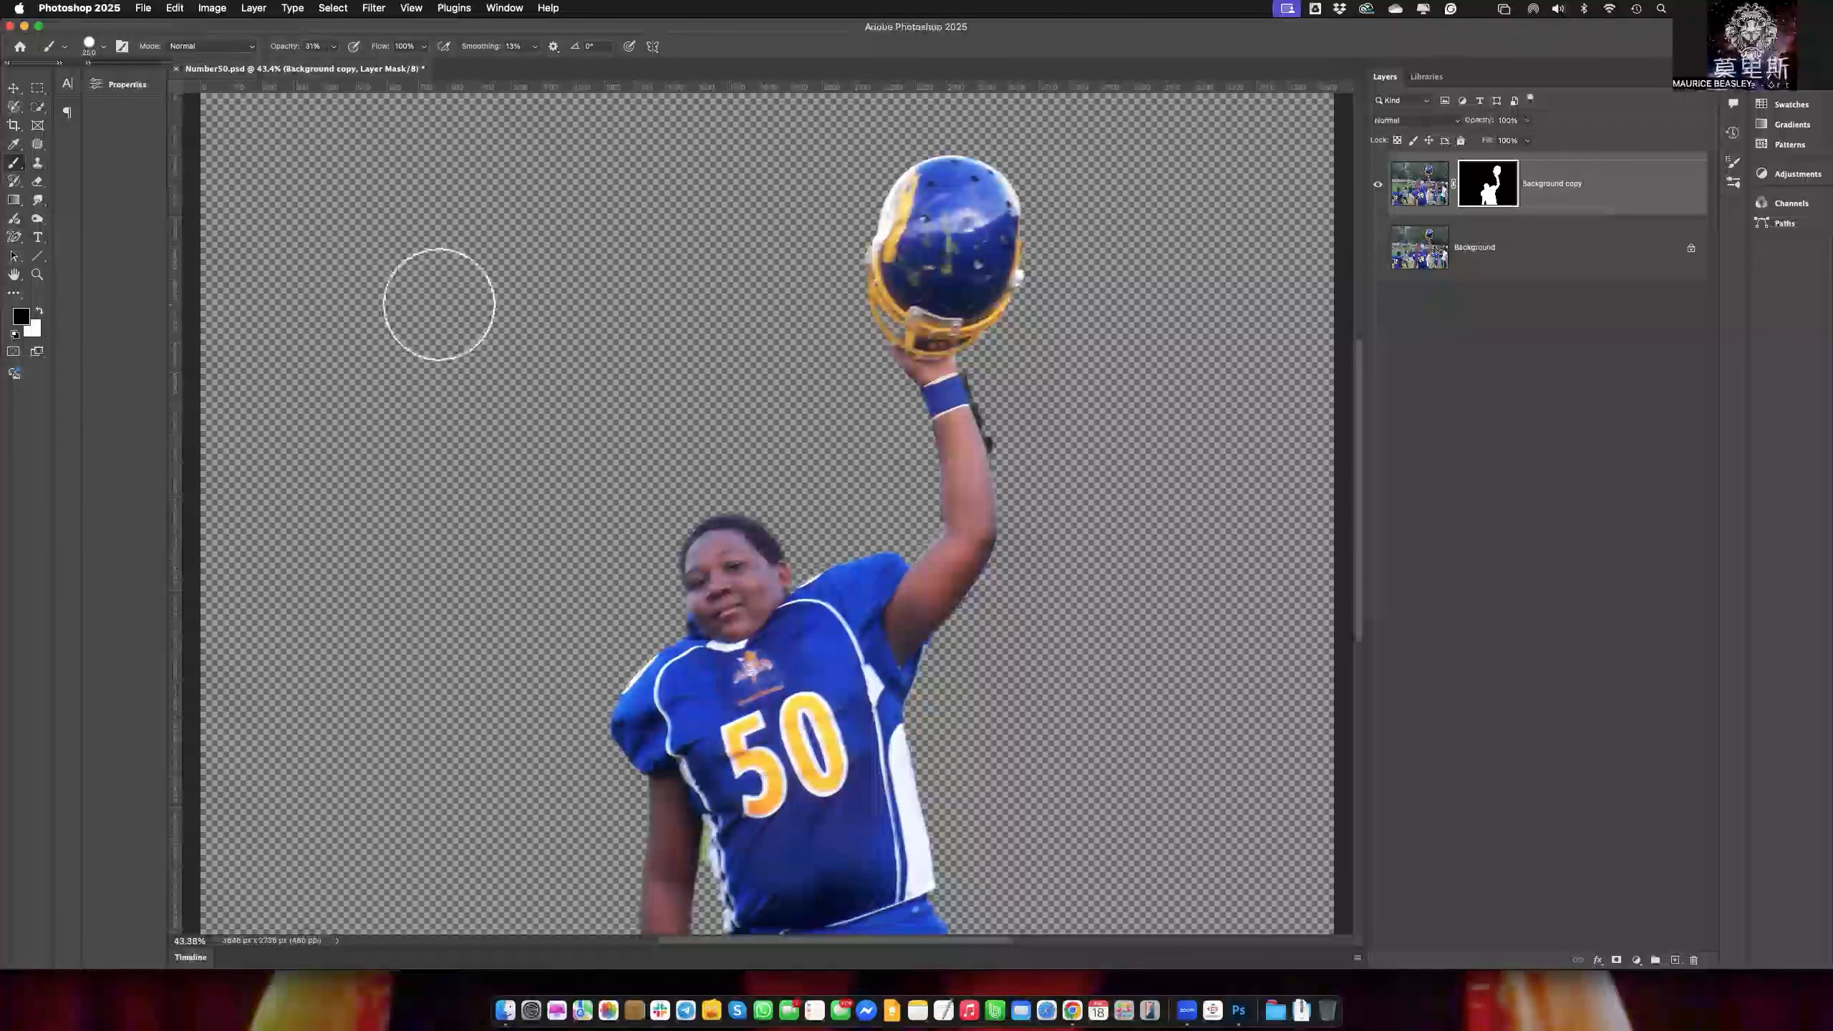
pyautogui.press('x')
pyautogui.moveTo(529, 312)
pyautogui.mouseDown()
pyautogui.moveTo(544, 274)
pyautogui.moveTo(435, 375)
pyautogui.moveTo(534, 288)
pyautogui.moveTo(527, 266)
pyautogui.moveTo(365, 357)
pyautogui.moveTo(384, 381)
pyautogui.moveTo(528, 375)
pyautogui.moveTo(639, 326)
pyautogui.moveTo(464, 420)
pyautogui.moveTo(434, 464)
pyautogui.moveTo(532, 499)
pyautogui.moveTo(500, 455)
pyautogui.moveTo(396, 411)
pyautogui.moveTo(345, 427)
pyautogui.moveTo(535, 338)
pyautogui.moveTo(600, 243)
pyautogui.moveTo(485, 339)
pyautogui.moveTo(470, 458)
pyautogui.mouseUp()
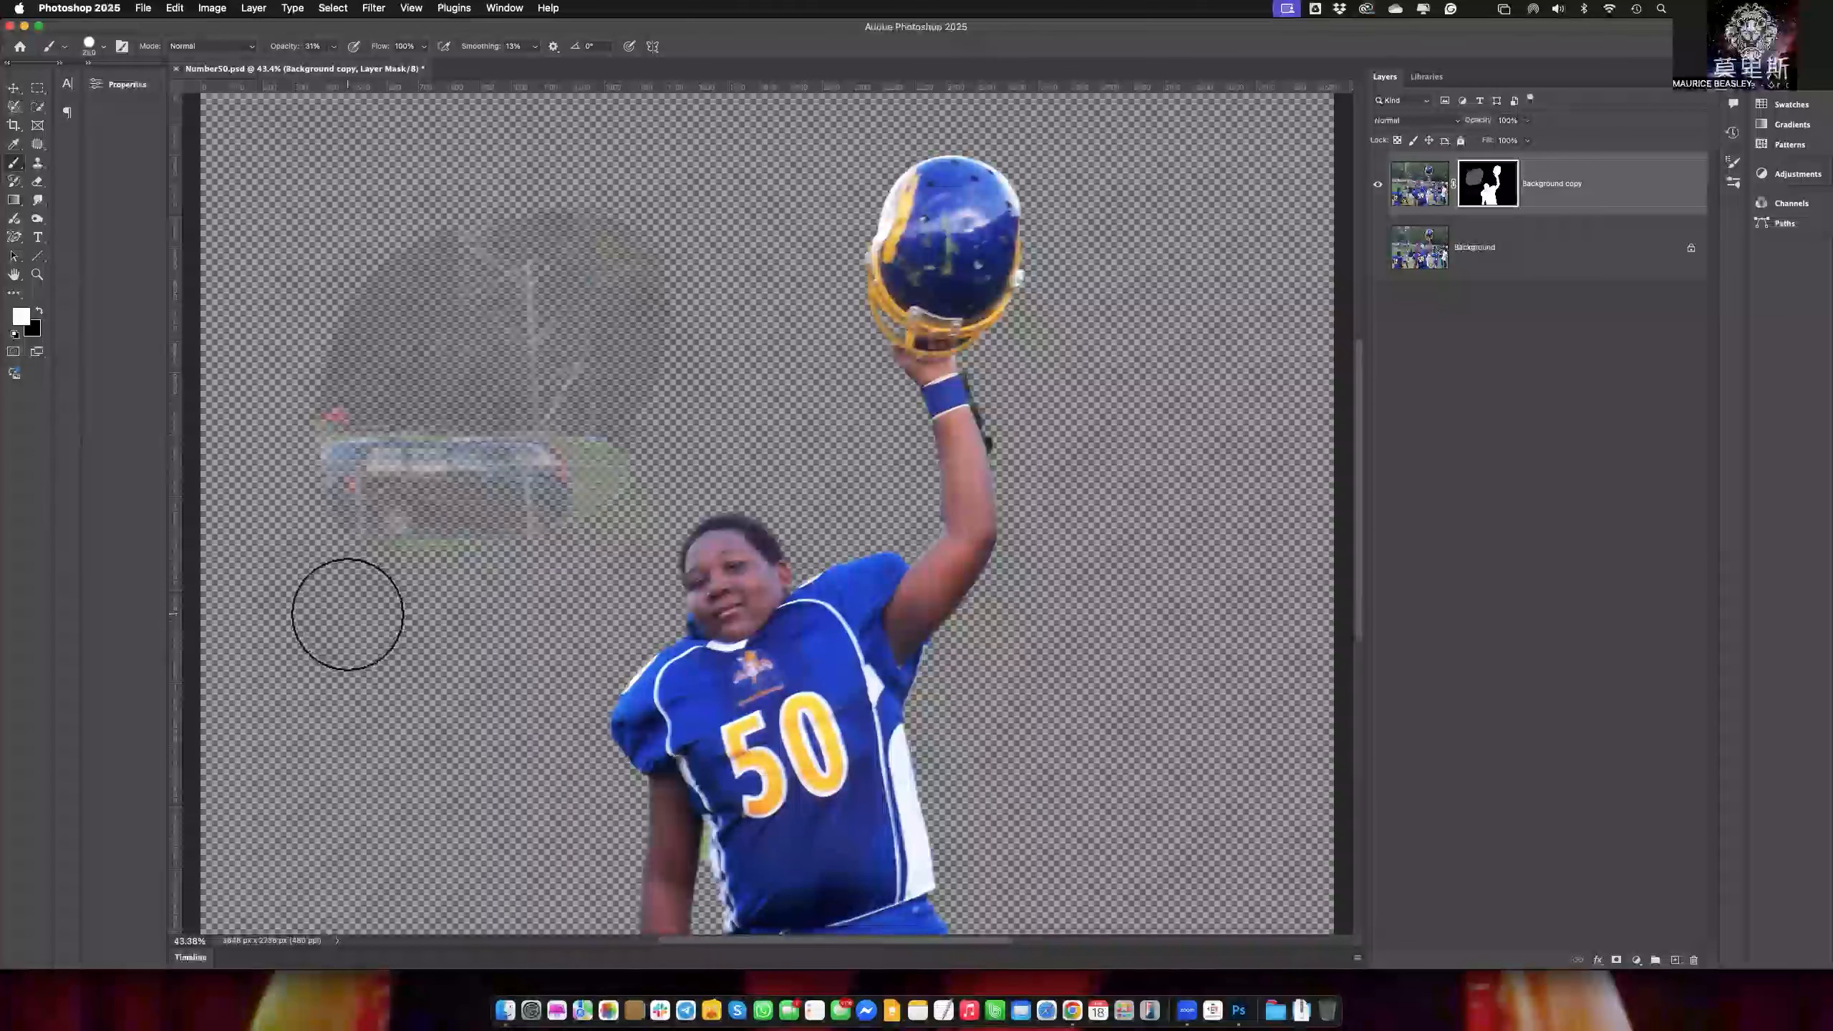
# Fade the partly revealed patch with black at 31% opacity, then paint it out in black at 100% opacity
pyautogui.click(40, 315)
pyautogui.moveTo(430, 390)
pyautogui.mouseDown()
pyautogui.moveTo(332, 398)
pyautogui.moveTo(605, 282)
pyautogui.moveTo(659, 390)
pyautogui.moveTo(624, 494)
pyautogui.moveTo(489, 544)
pyautogui.moveTo(314, 541)
pyautogui.moveTo(620, 365)
pyautogui.moveTo(672, 356)
pyautogui.moveTo(232, 402)
pyautogui.moveTo(238, 461)
pyautogui.mouseUp()
pyautogui.moveTo(269, 560); pyautogui.dragTo(466, 486)
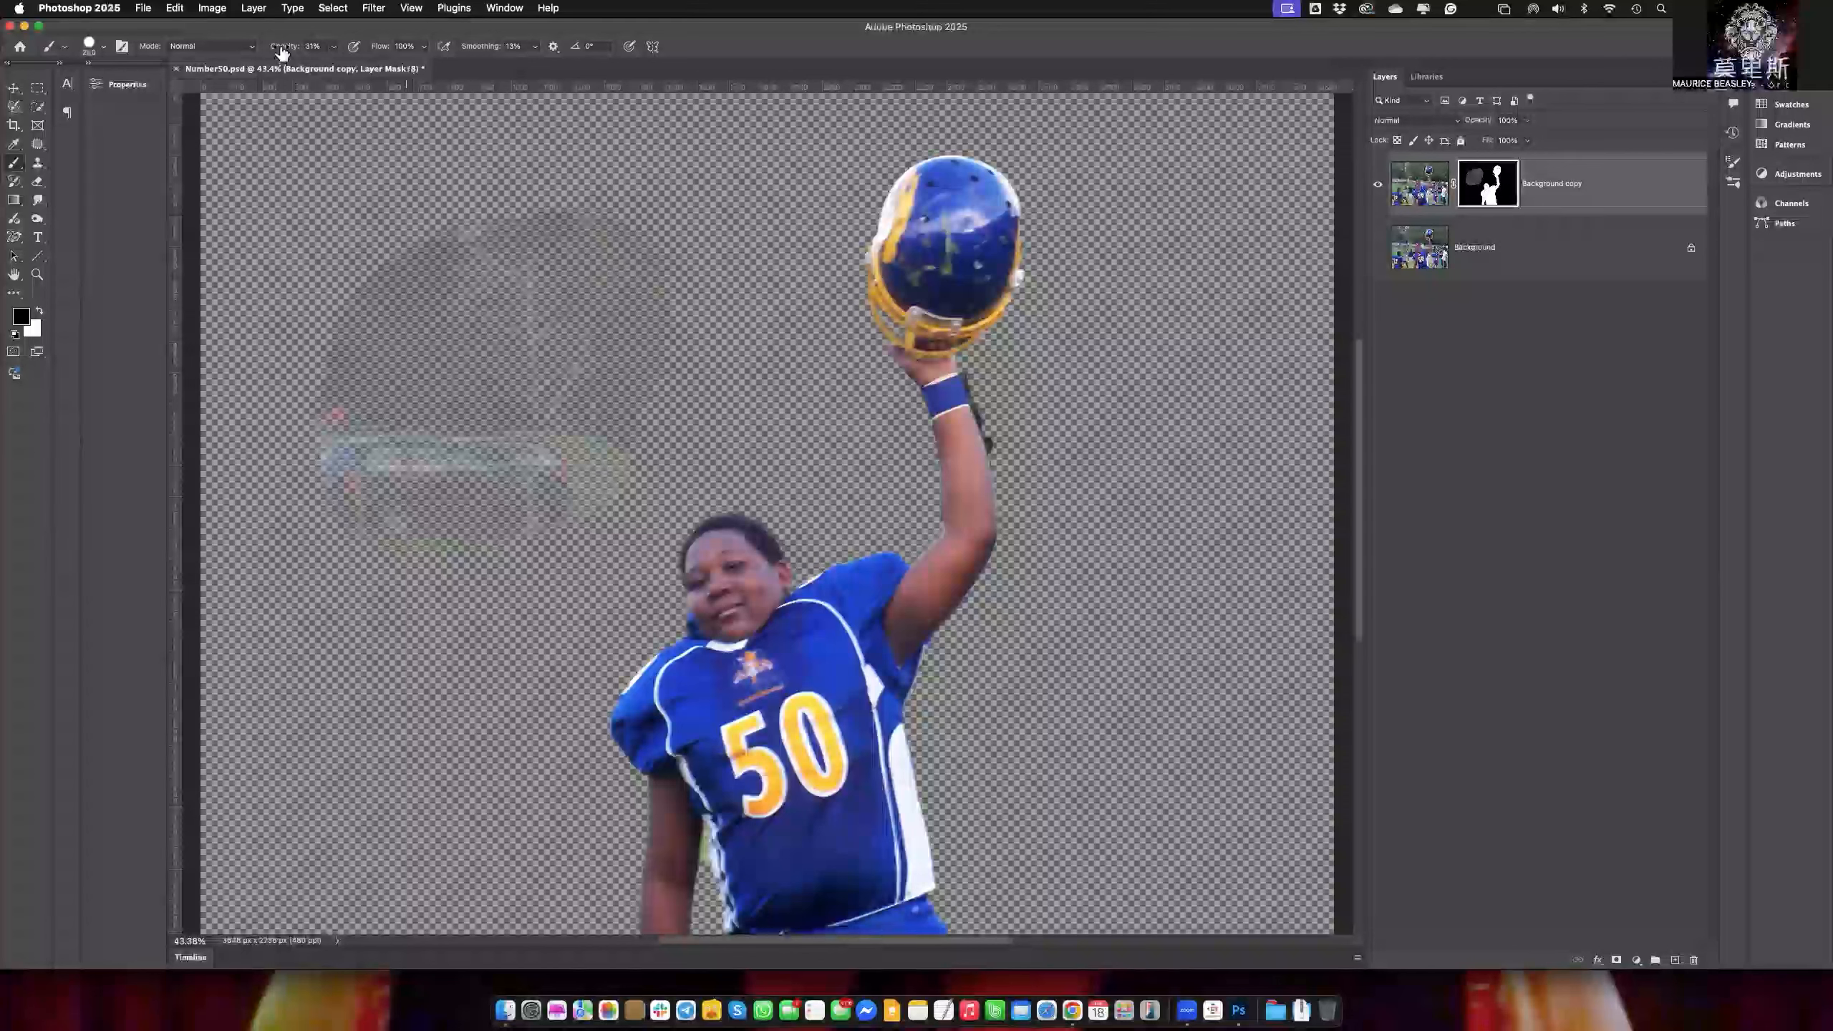
pyautogui.moveTo(281, 55); pyautogui.dragTo(426, 49)
pyautogui.moveTo(409, 294)
pyautogui.mouseDown()
pyautogui.moveTo(435, 265)
pyautogui.moveTo(295, 423)
pyautogui.moveTo(611, 227)
pyautogui.moveTo(460, 451)
pyautogui.moveTo(540, 509)
pyautogui.moveTo(355, 533)
pyautogui.moveTo(692, 310)
pyautogui.moveTo(643, 348)
pyautogui.moveTo(465, 365)
pyautogui.moveTo(553, 263)
pyautogui.mouseUp()
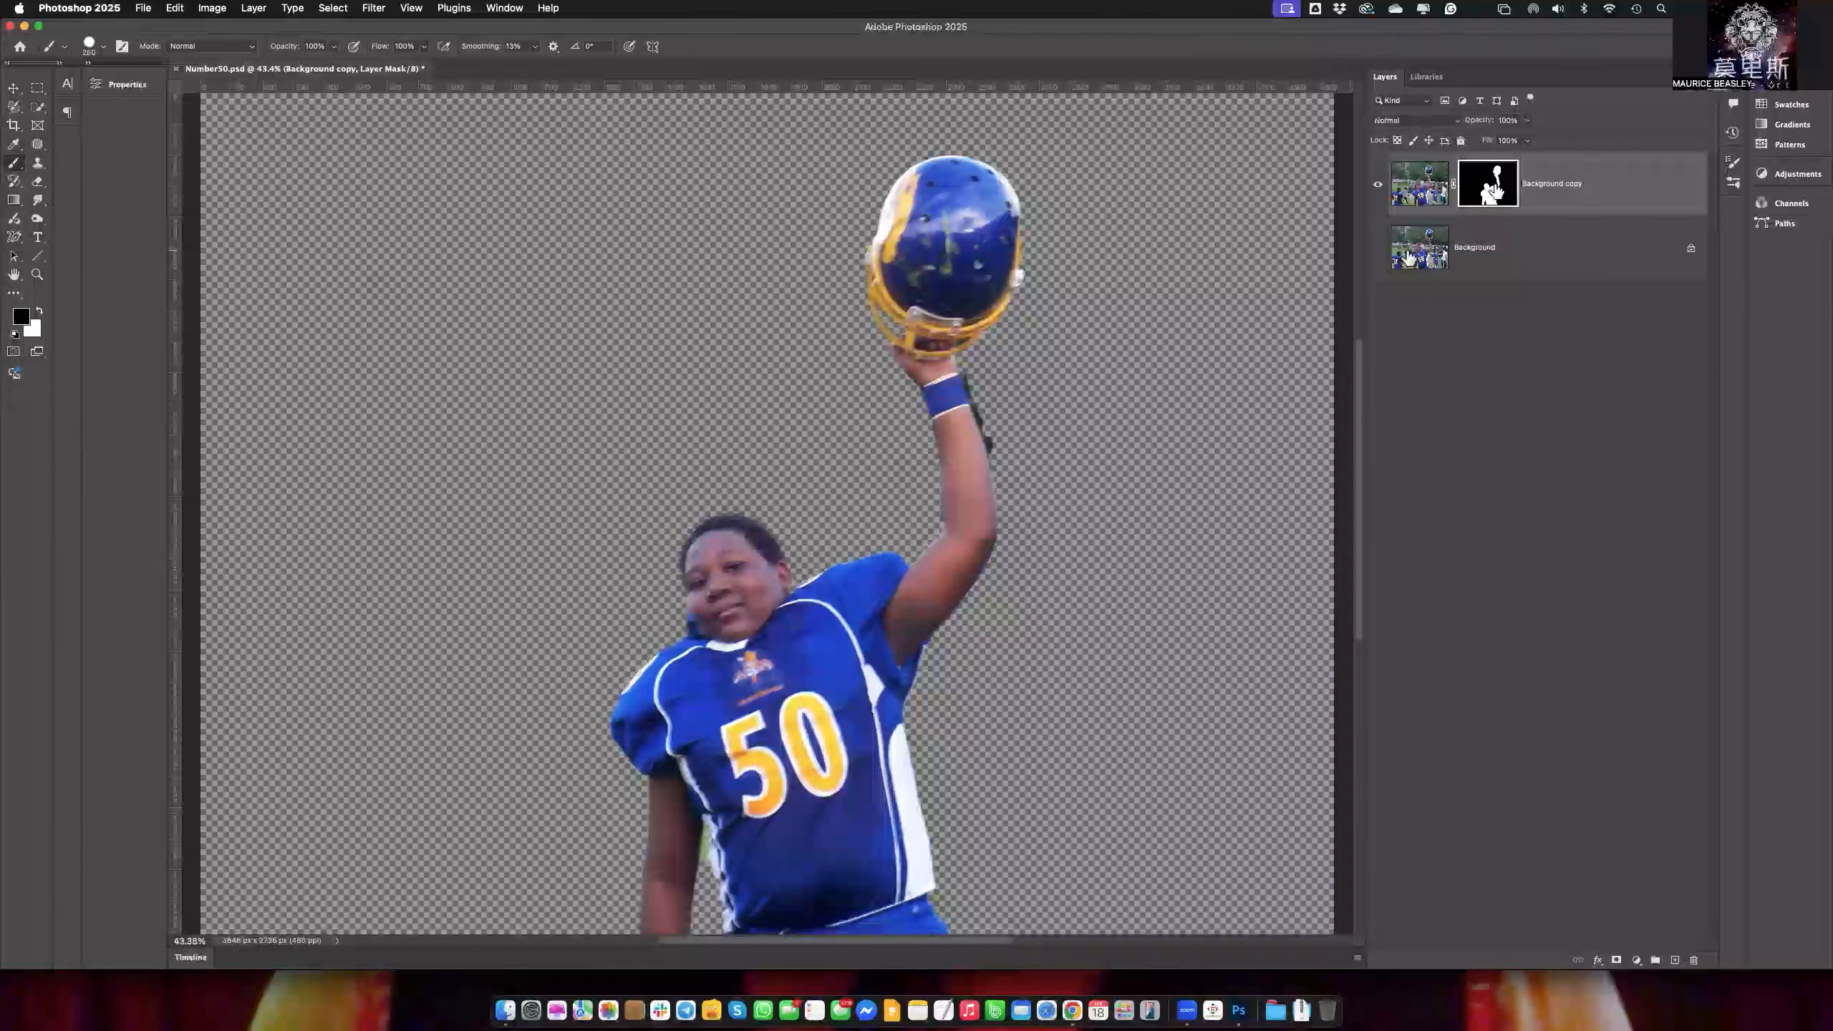
# Temporarily disable the Background copy layer's mask to view the full photo, then enable it again
pyautogui.keyDown('shift'); pyautogui.click(1494, 188); pyautogui.keyUp('shift')
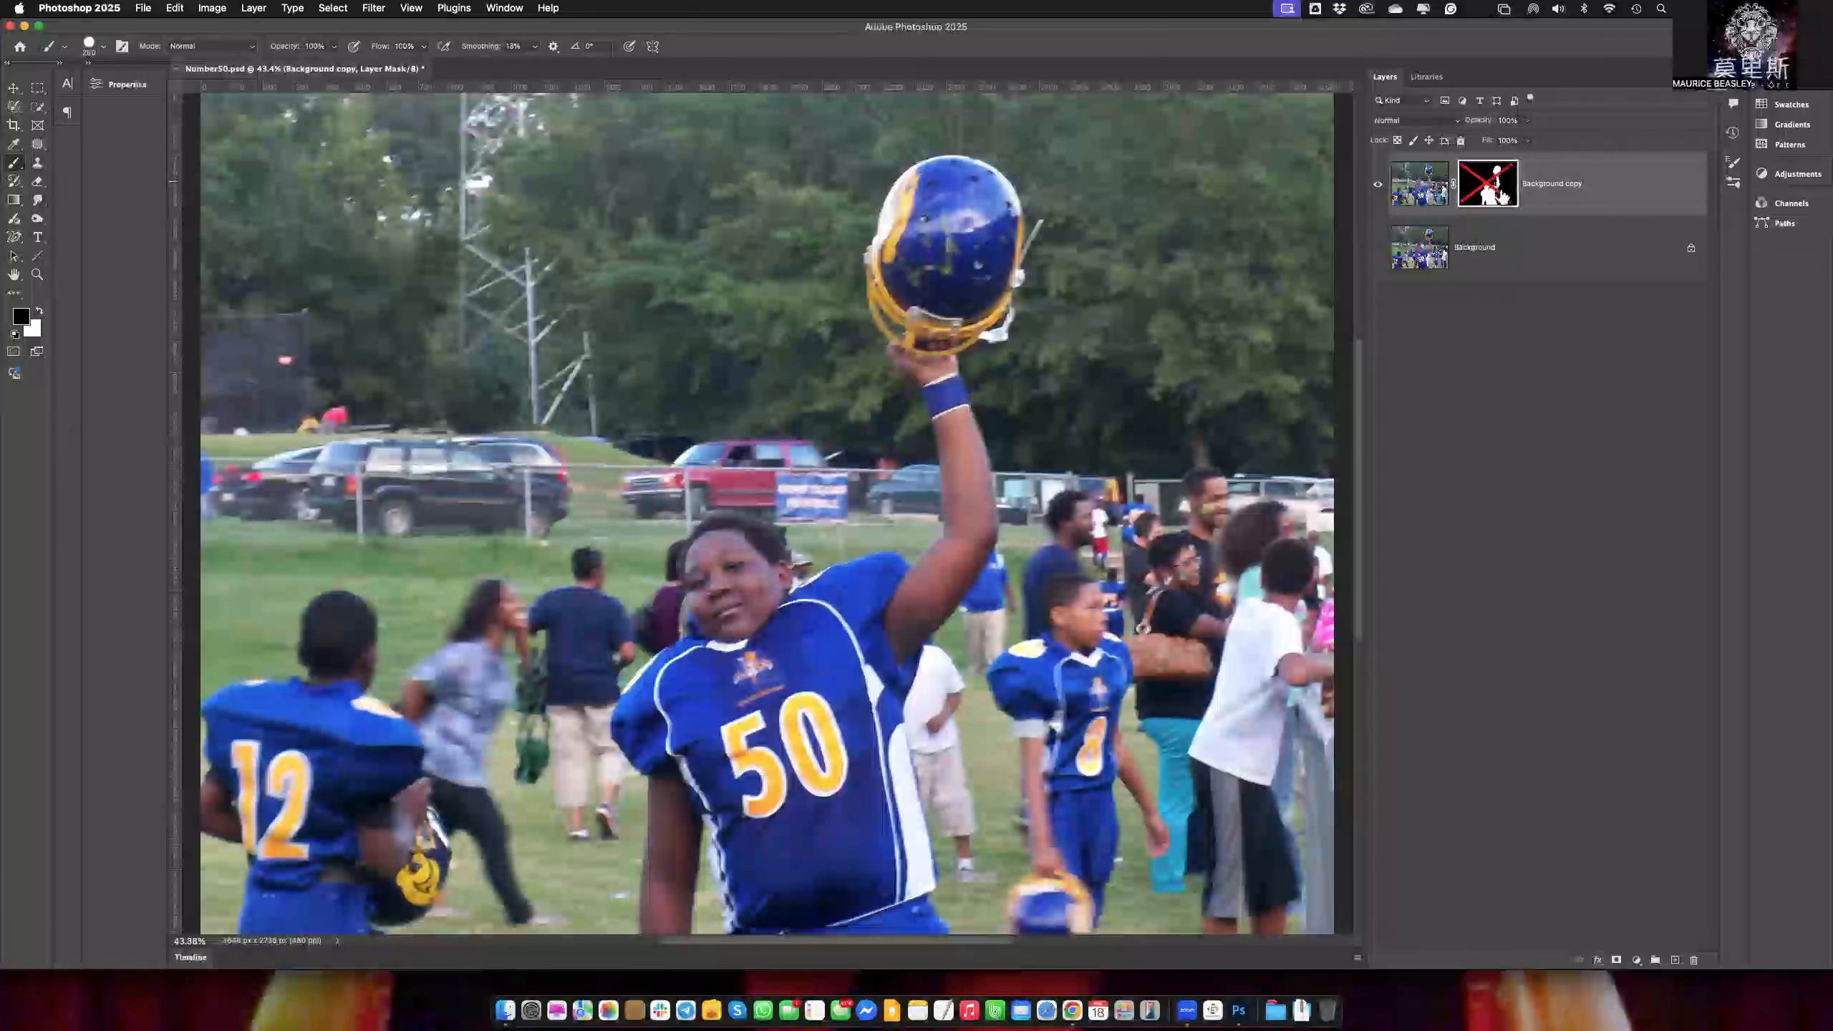
pyautogui.keyDown('shift'); pyautogui.click(1493, 193); pyautogui.keyUp('shift')
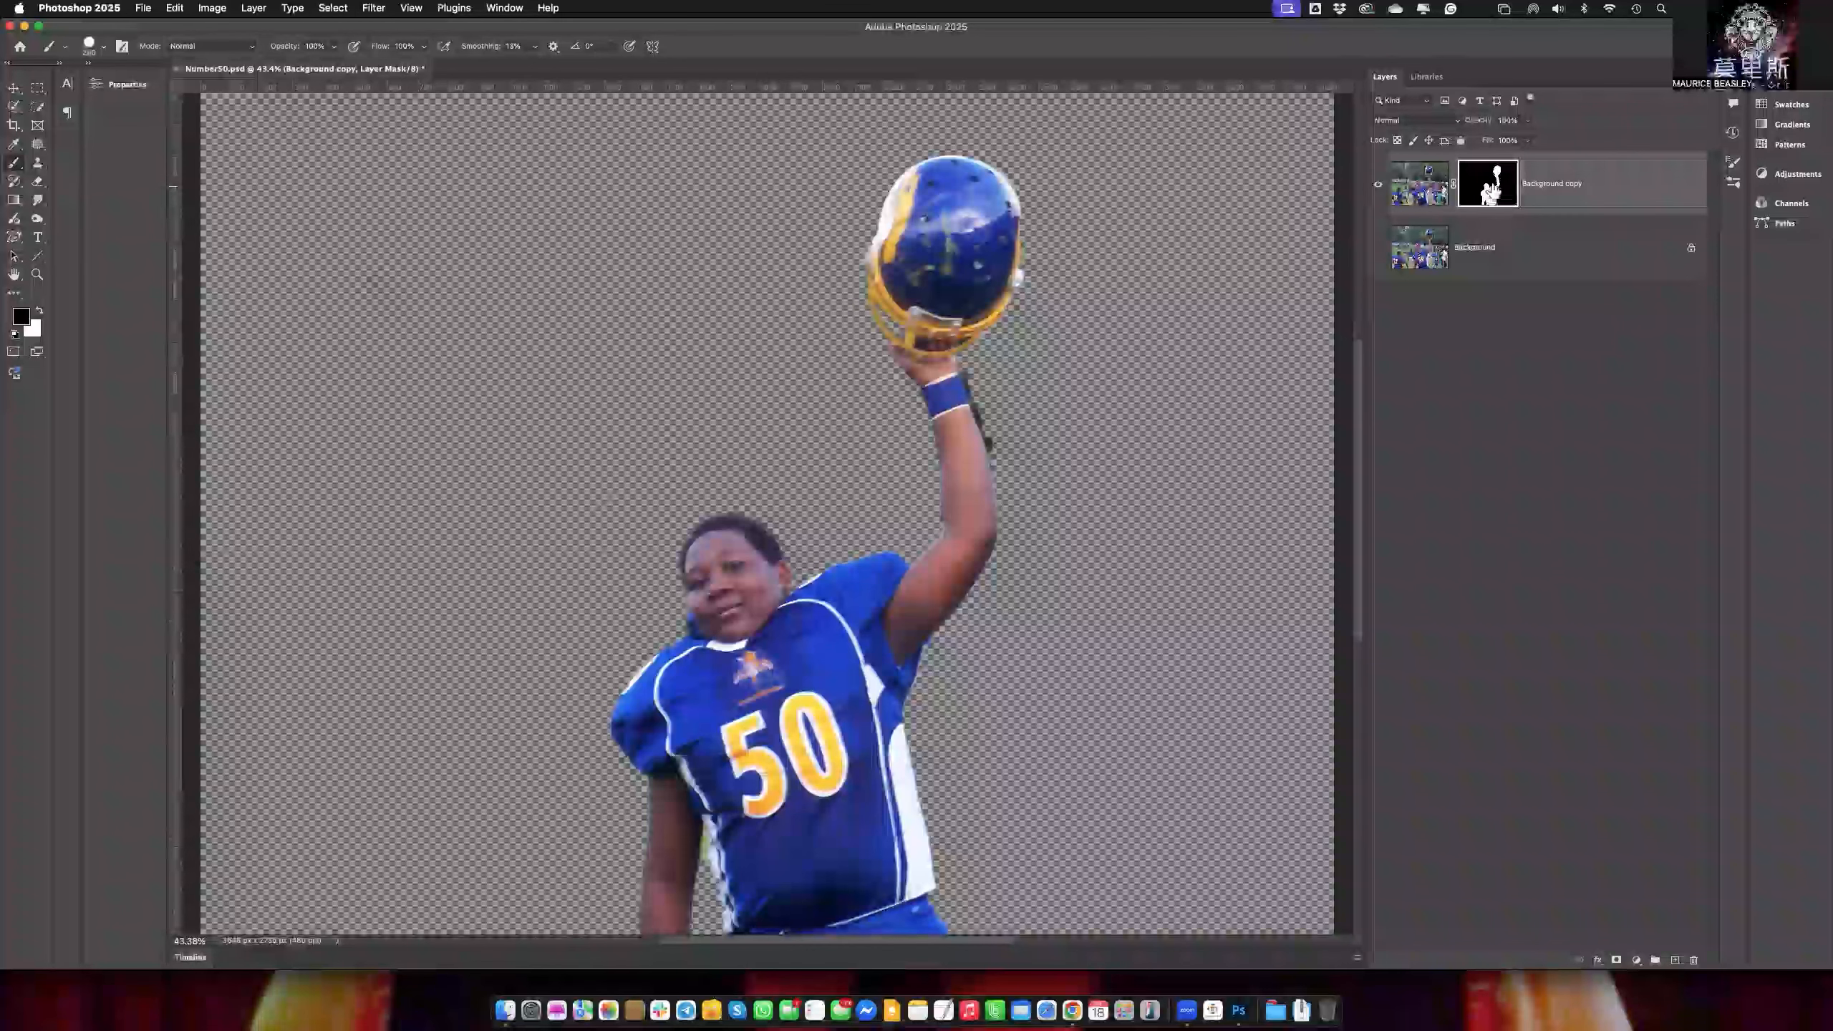
# Display the layer mask on its own and paint black over the stray gray marks around the head and upper background
pyautogui.keyDown('alt'); pyautogui.click(1491, 194); pyautogui.keyUp('alt')
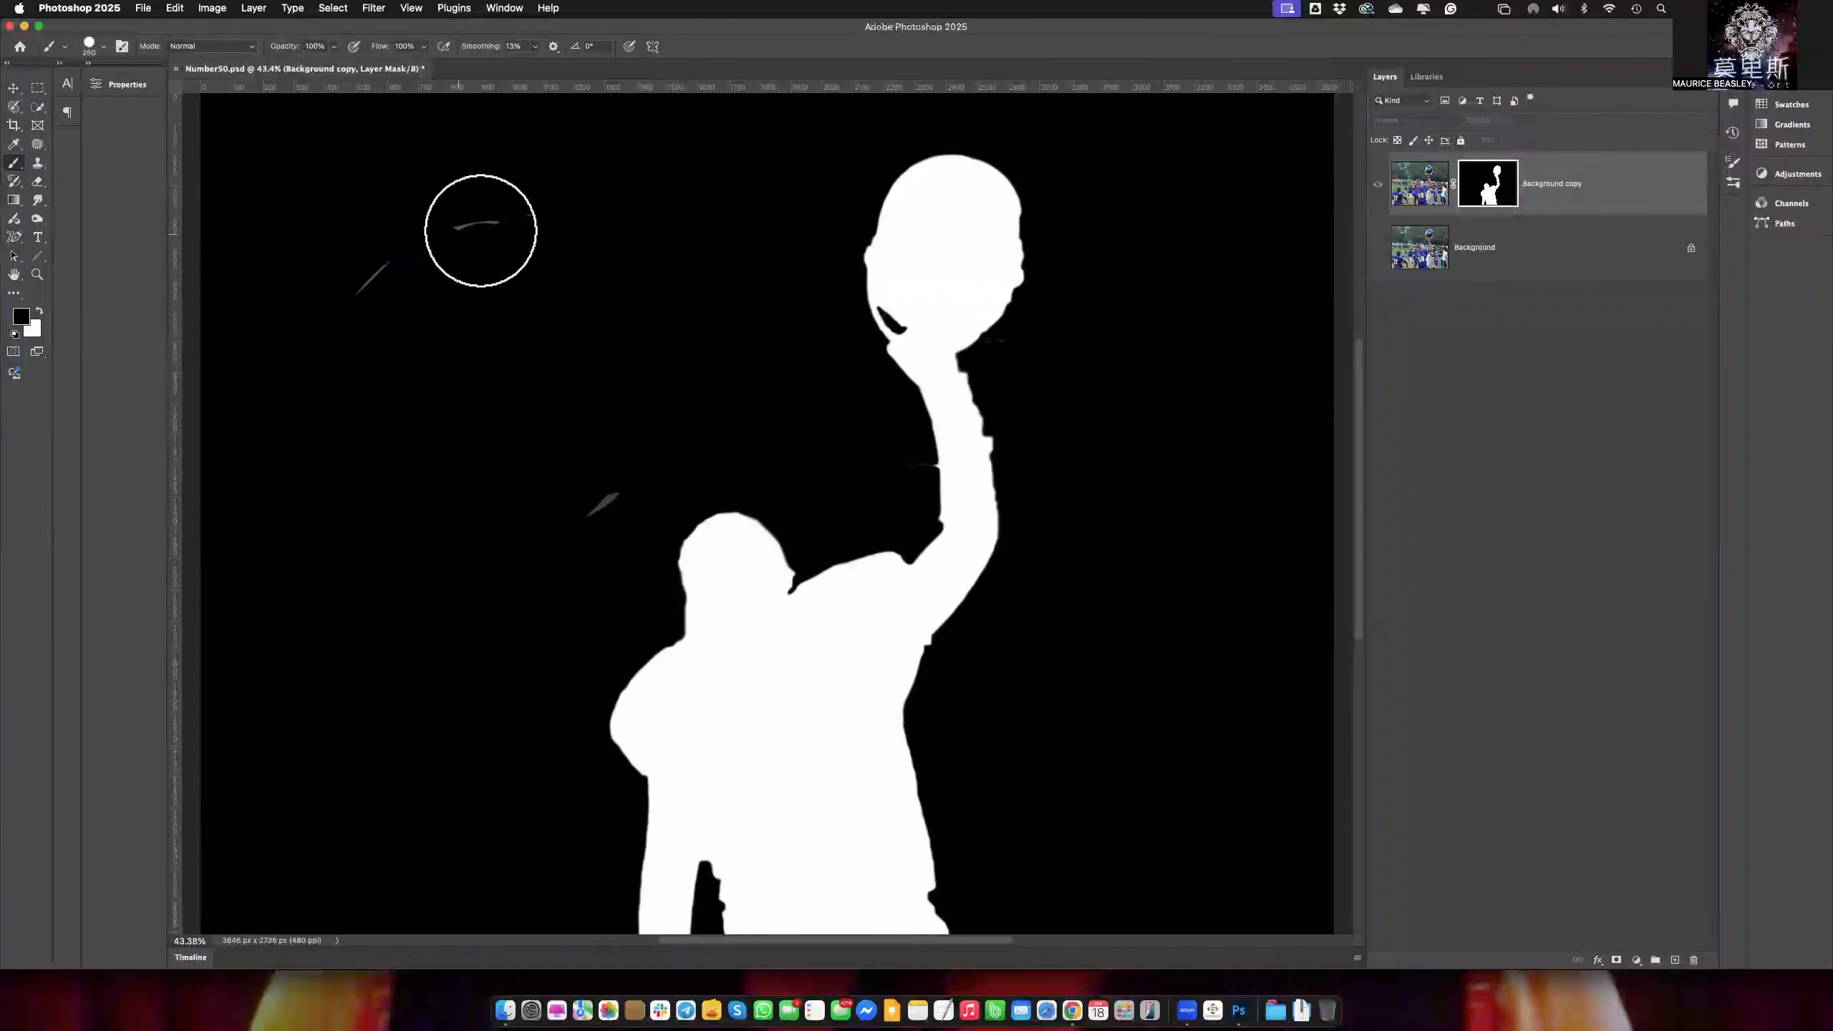
pyautogui.moveTo(508, 222); pyautogui.dragTo(393, 273)
pyautogui.moveTo(595, 481); pyautogui.dragTo(588, 496)
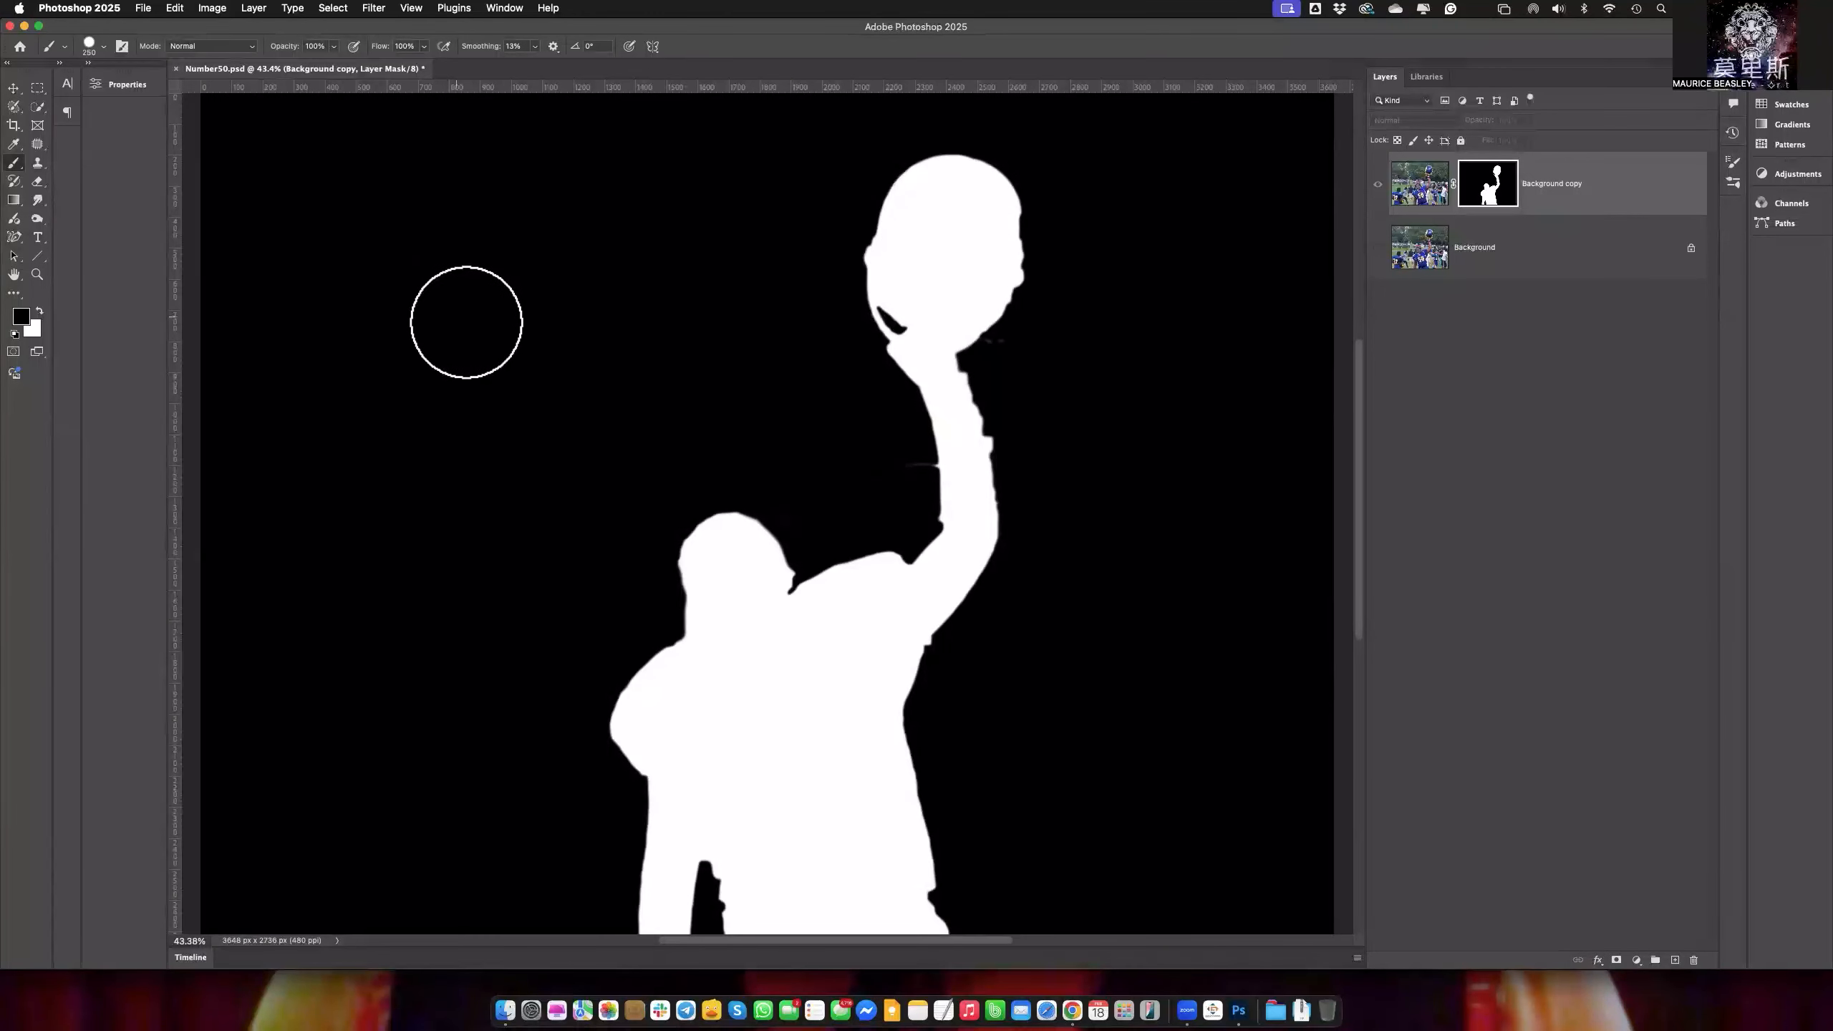
# Shrink the brush, paint out the faint line beside the raised forearm in black and return to the image view
pyautogui.press('[')
pyautogui.press('[')
pyautogui.press('[')
pyautogui.press('[')
pyautogui.press('[')
pyautogui.press('[')
pyautogui.press('[')
pyautogui.press('[')
pyautogui.moveTo(900, 475); pyautogui.dragTo(925, 468)
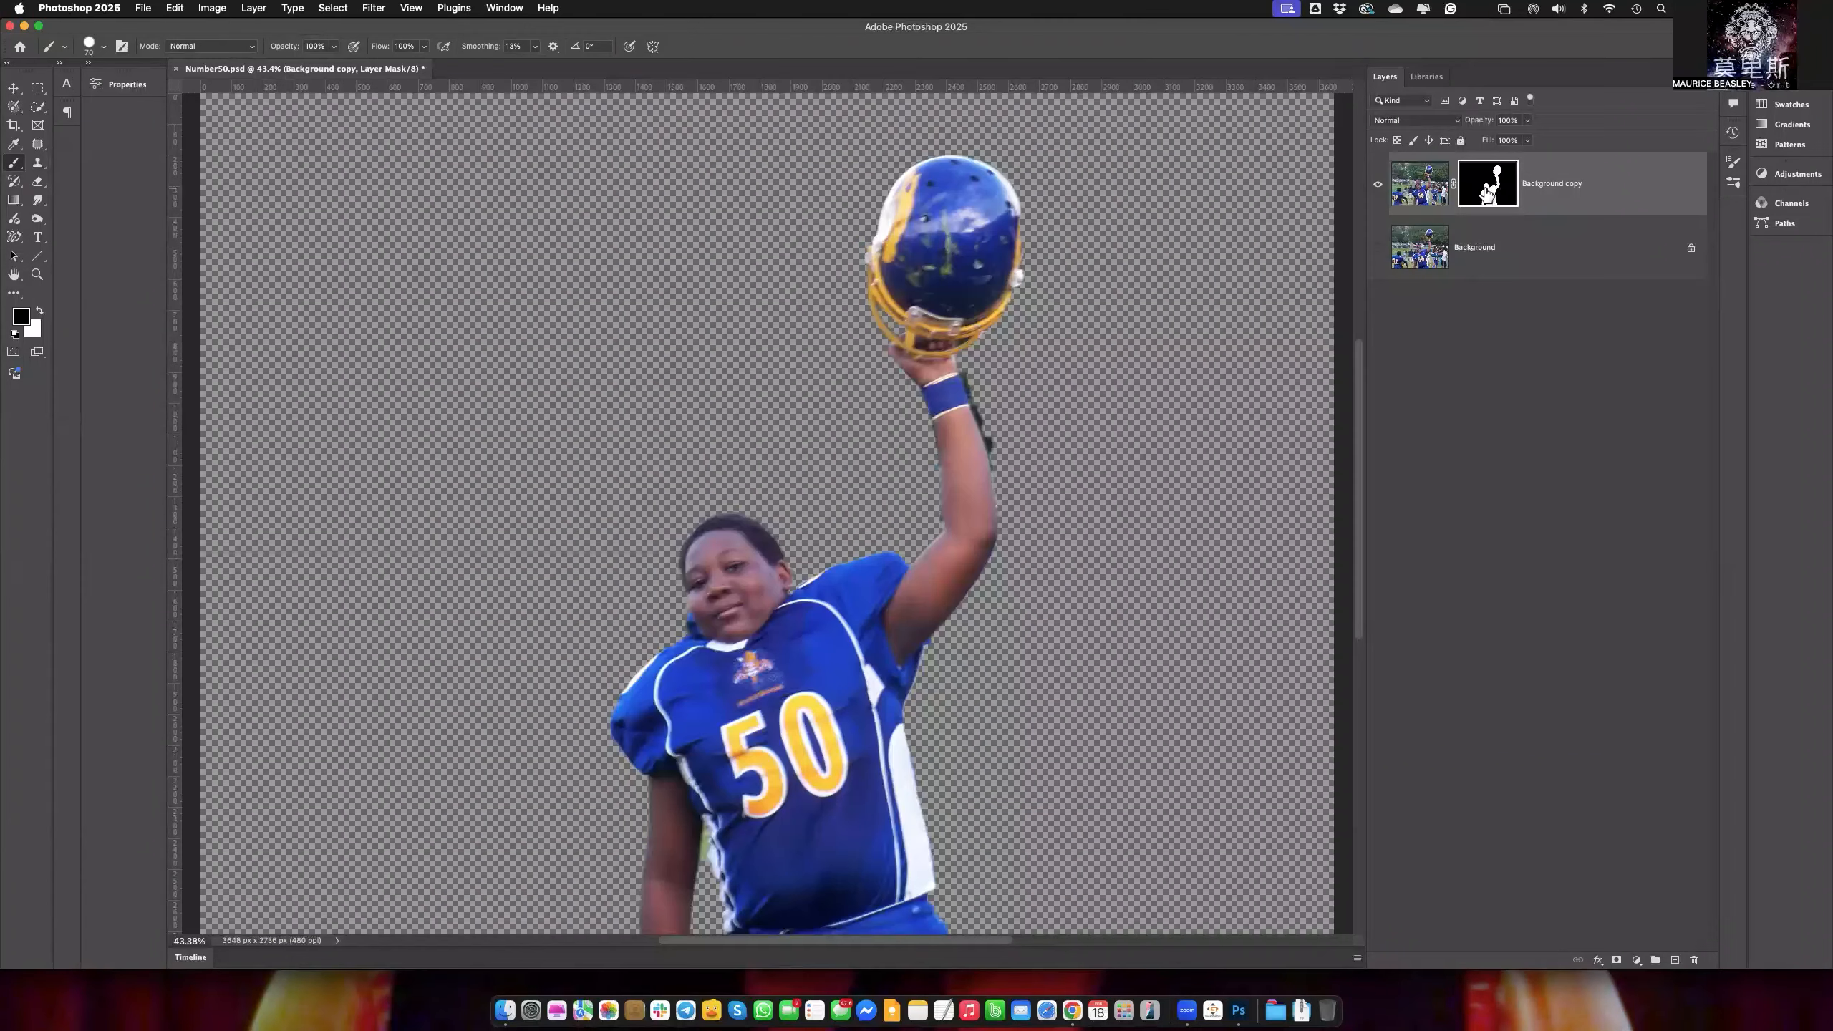
pyautogui.keyDown('alt'); pyautogui.click(1483, 198); pyautogui.keyUp('alt')
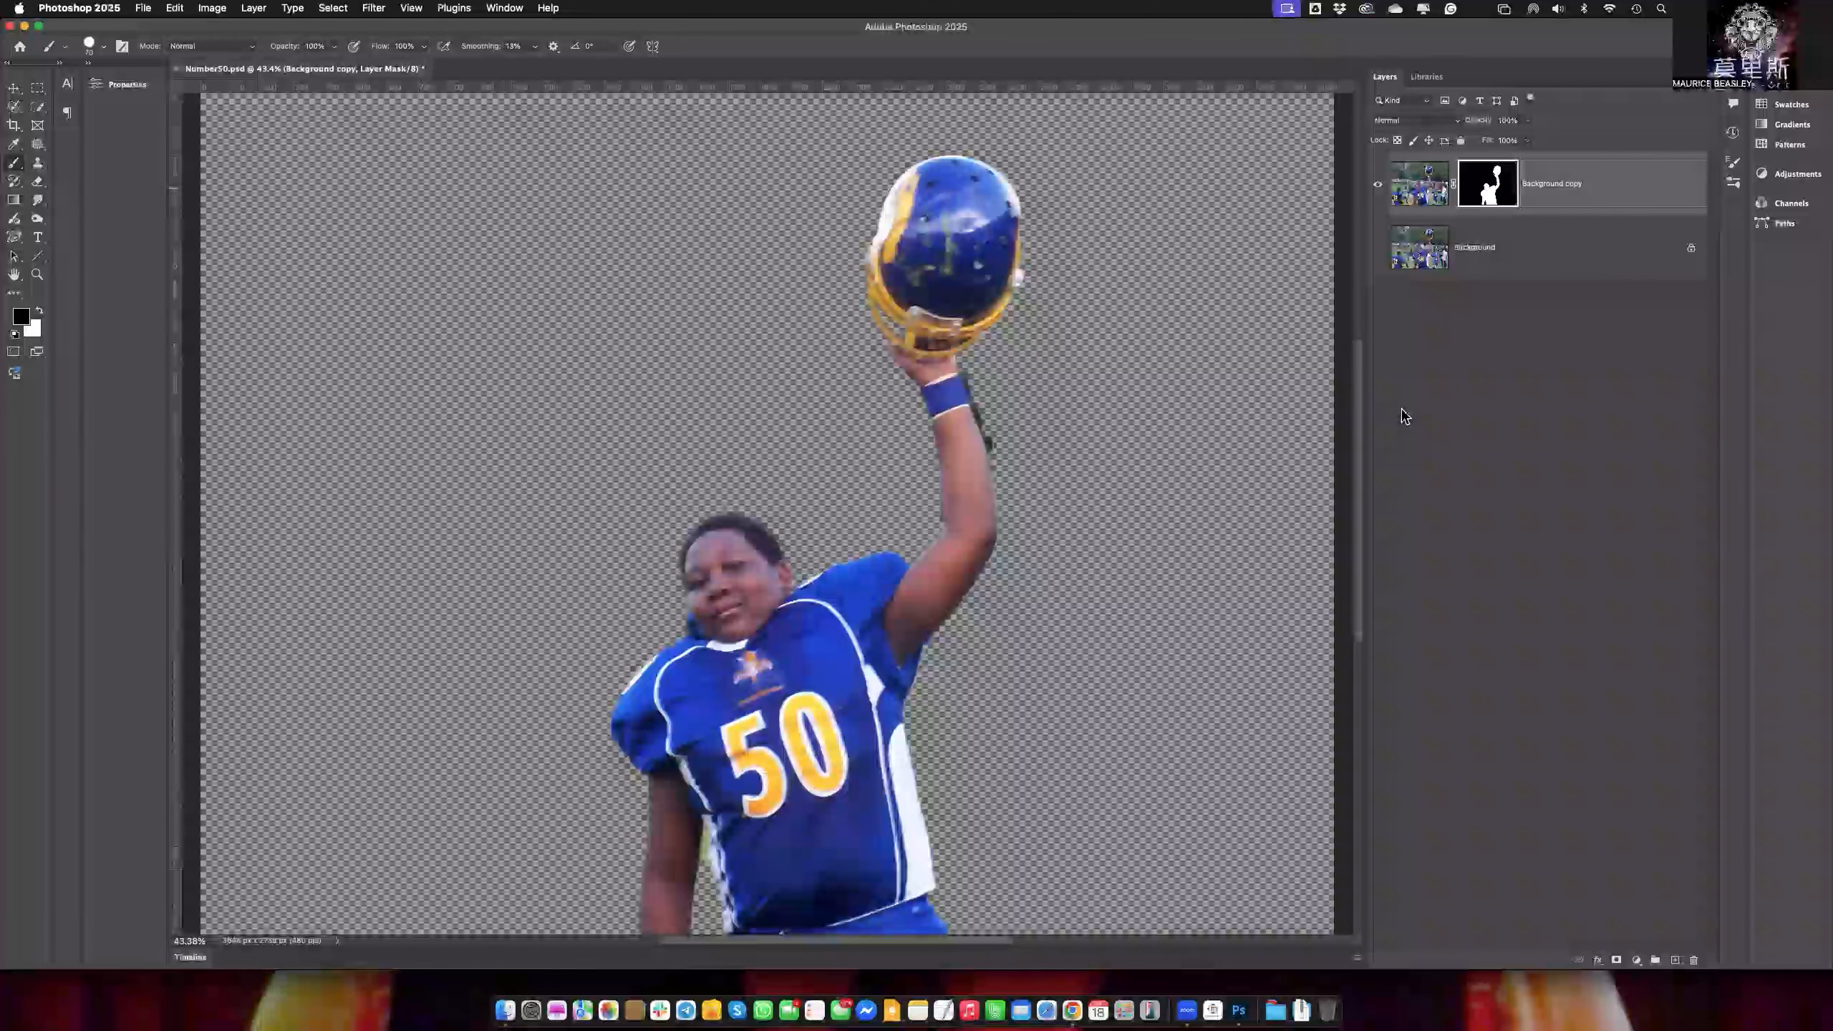
pyautogui.rightClick(1593, 191)
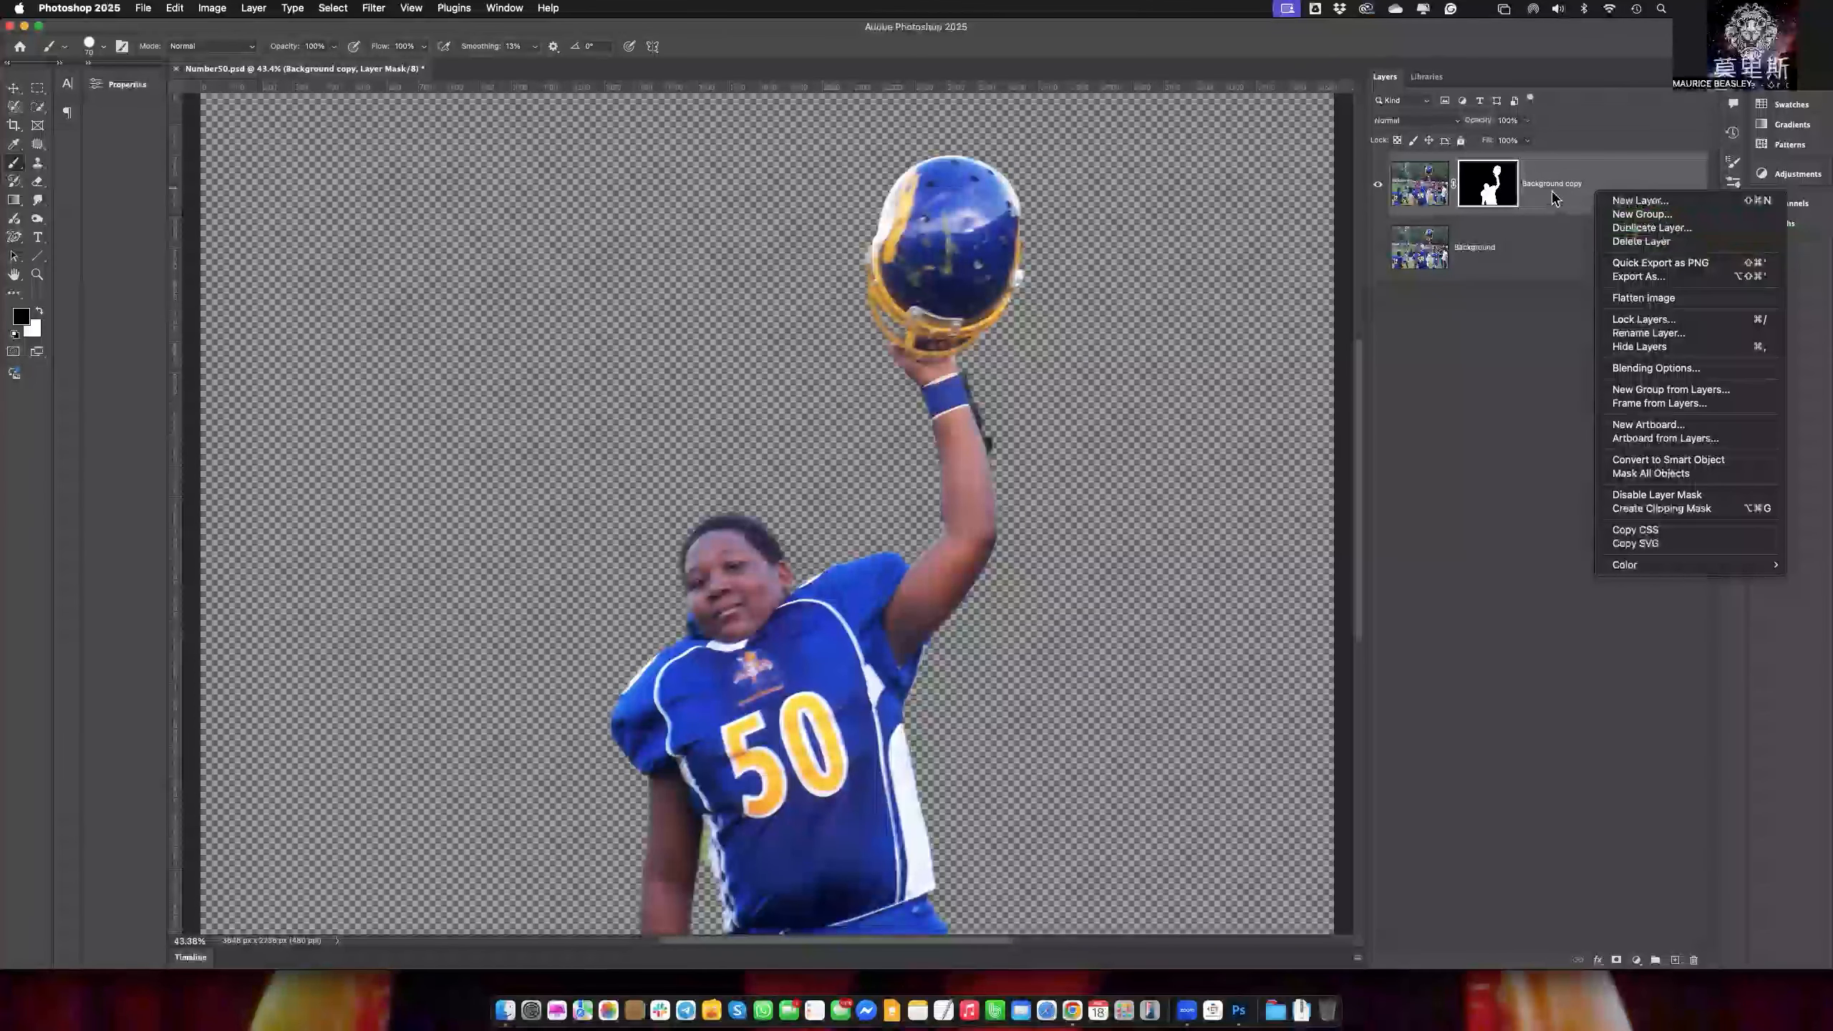
pyautogui.click(1626, 229)
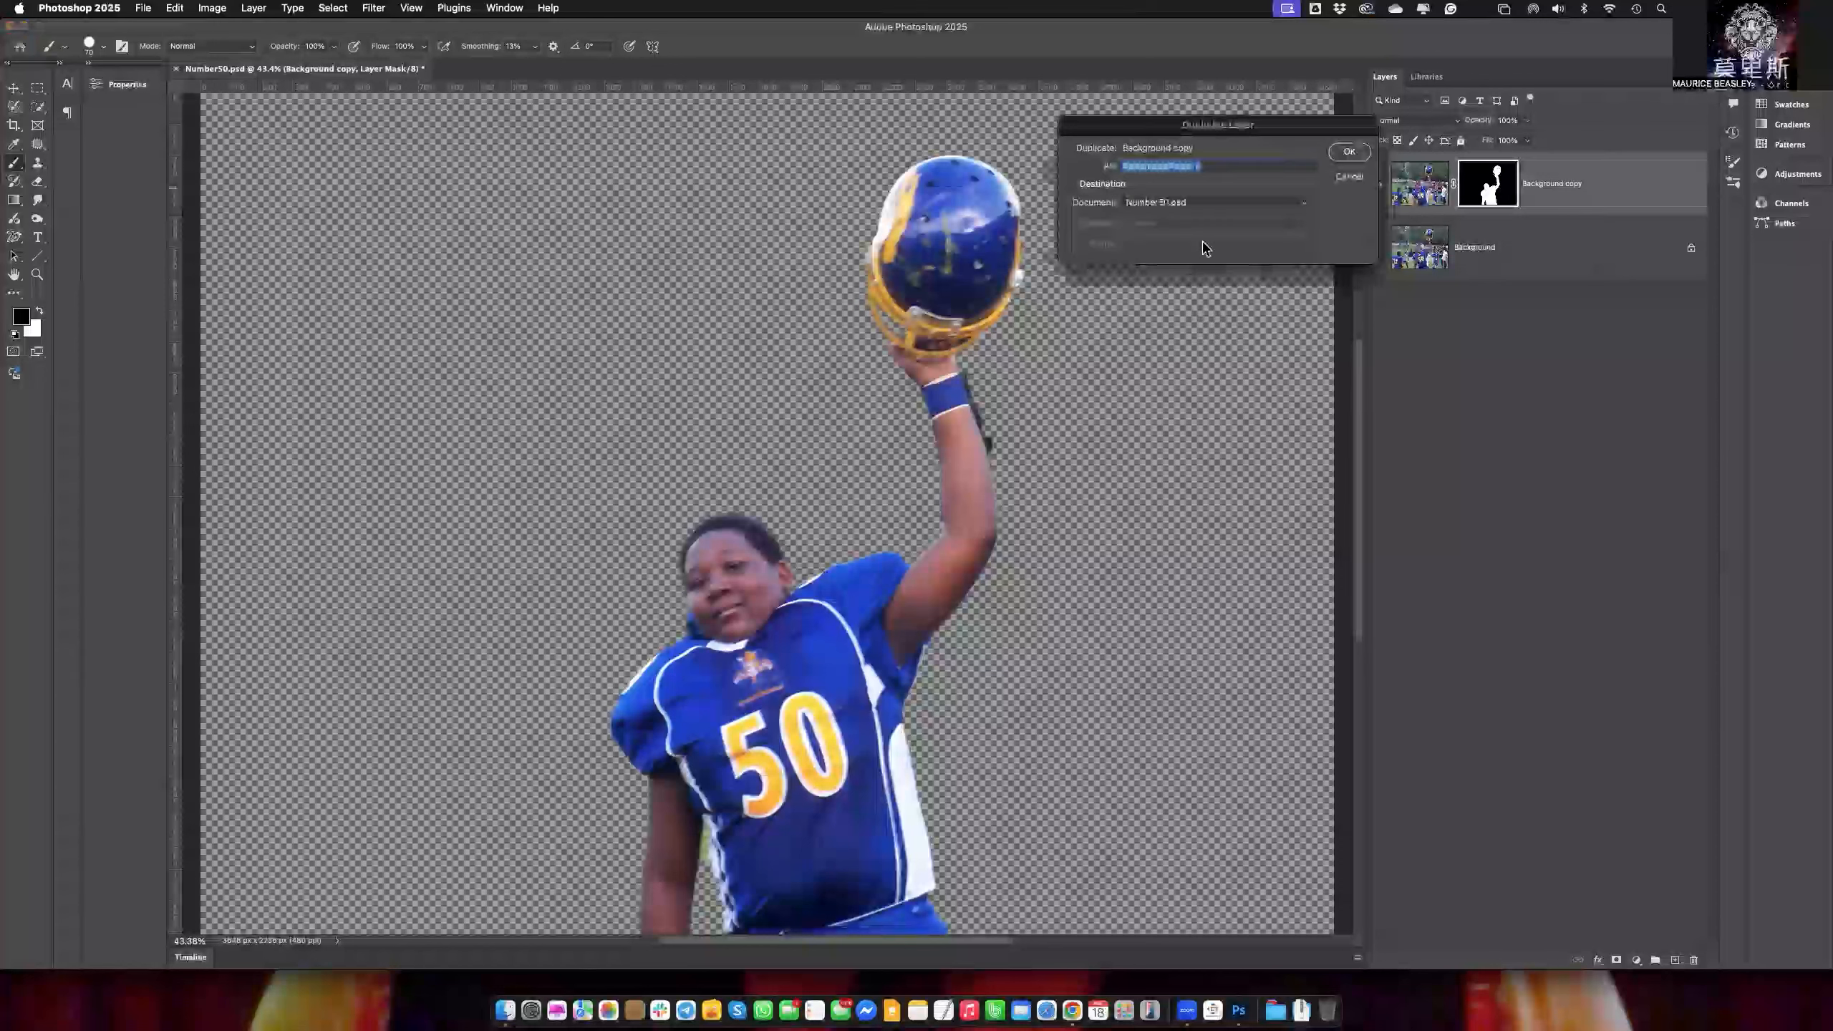
pyautogui.click(1202, 203)
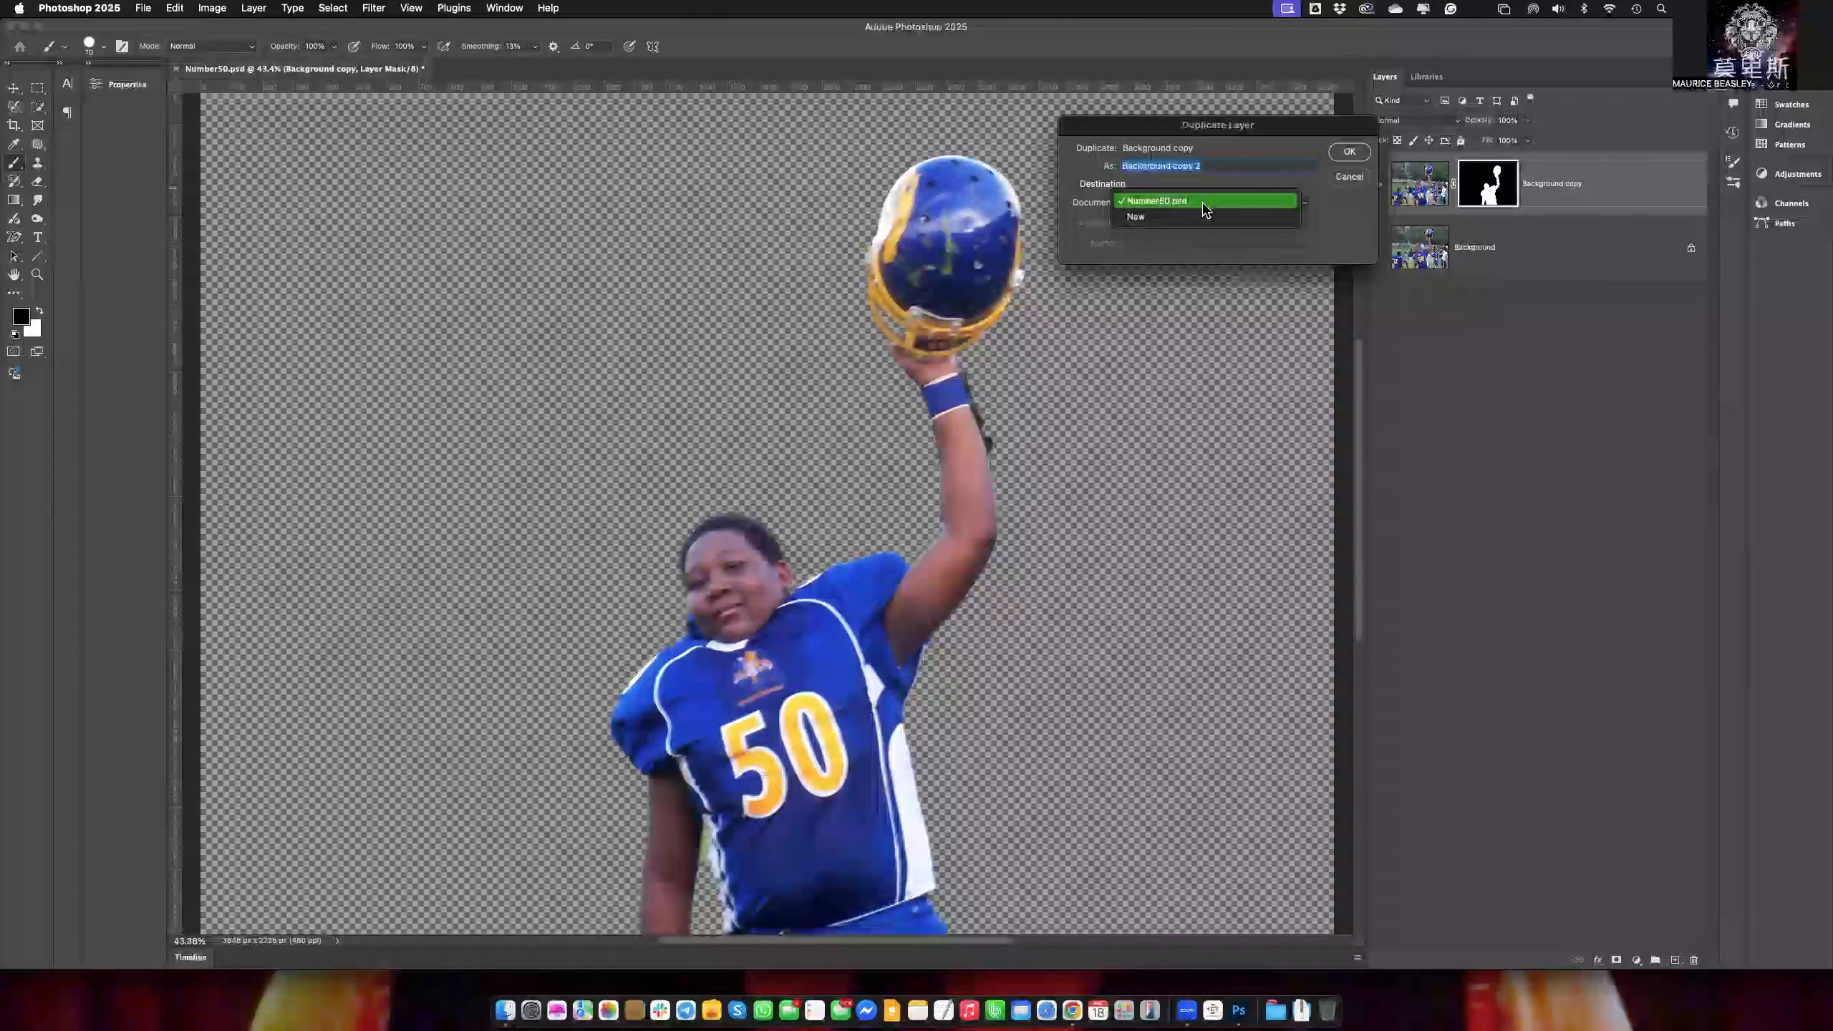
pyautogui.click(1364, 224)
pyautogui.click(1349, 176)
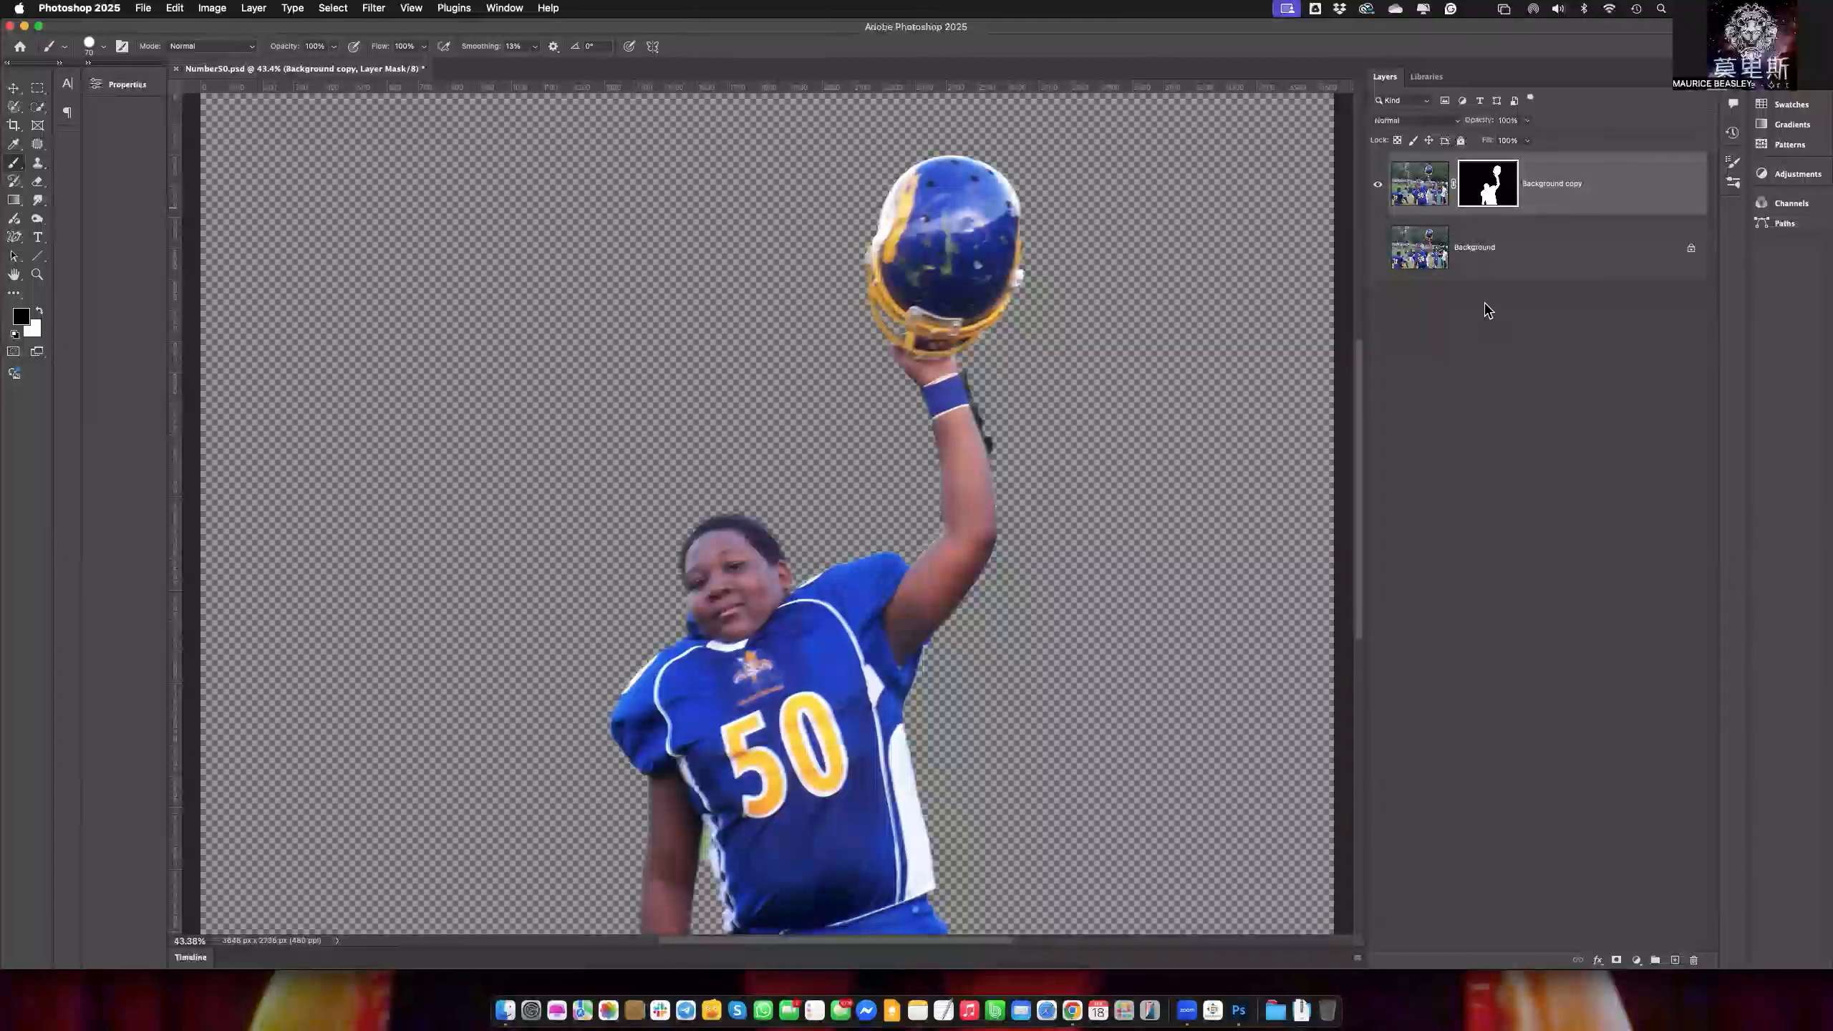
# Delete the layer mask from the Background copy layer
pyautogui.rightClick(1483, 187)
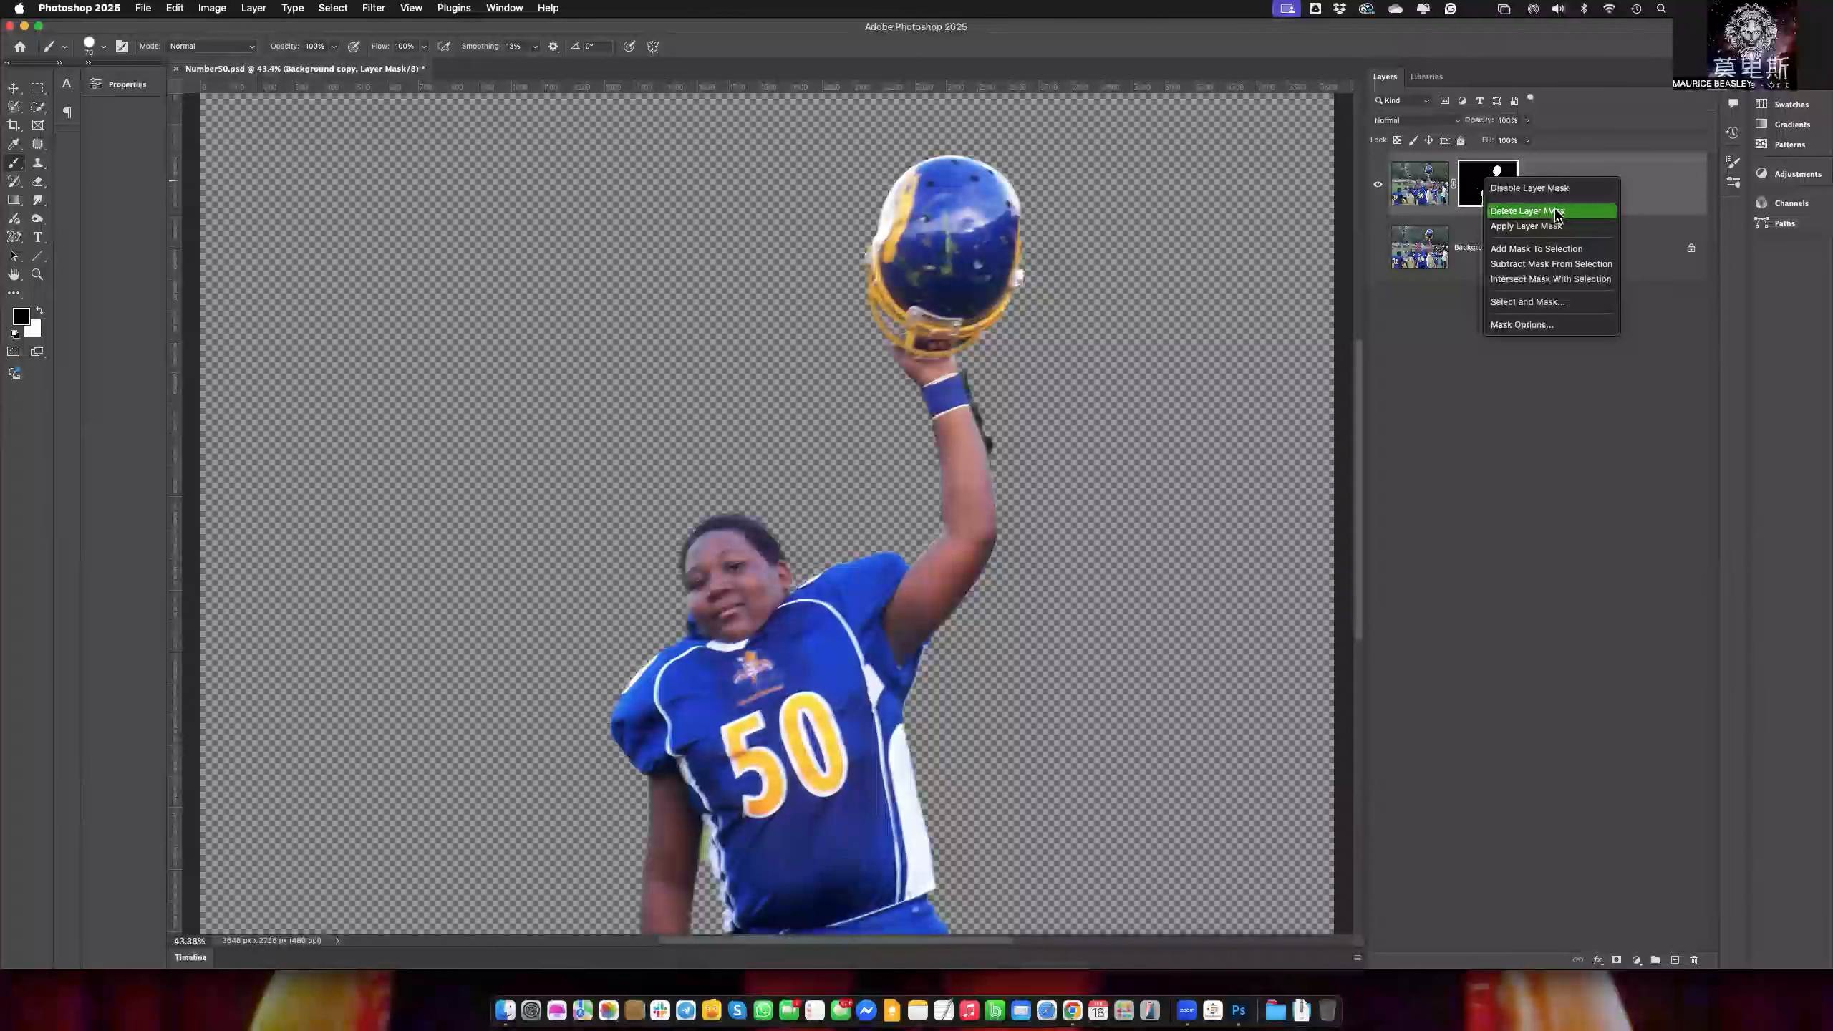
pyautogui.click(1573, 211)
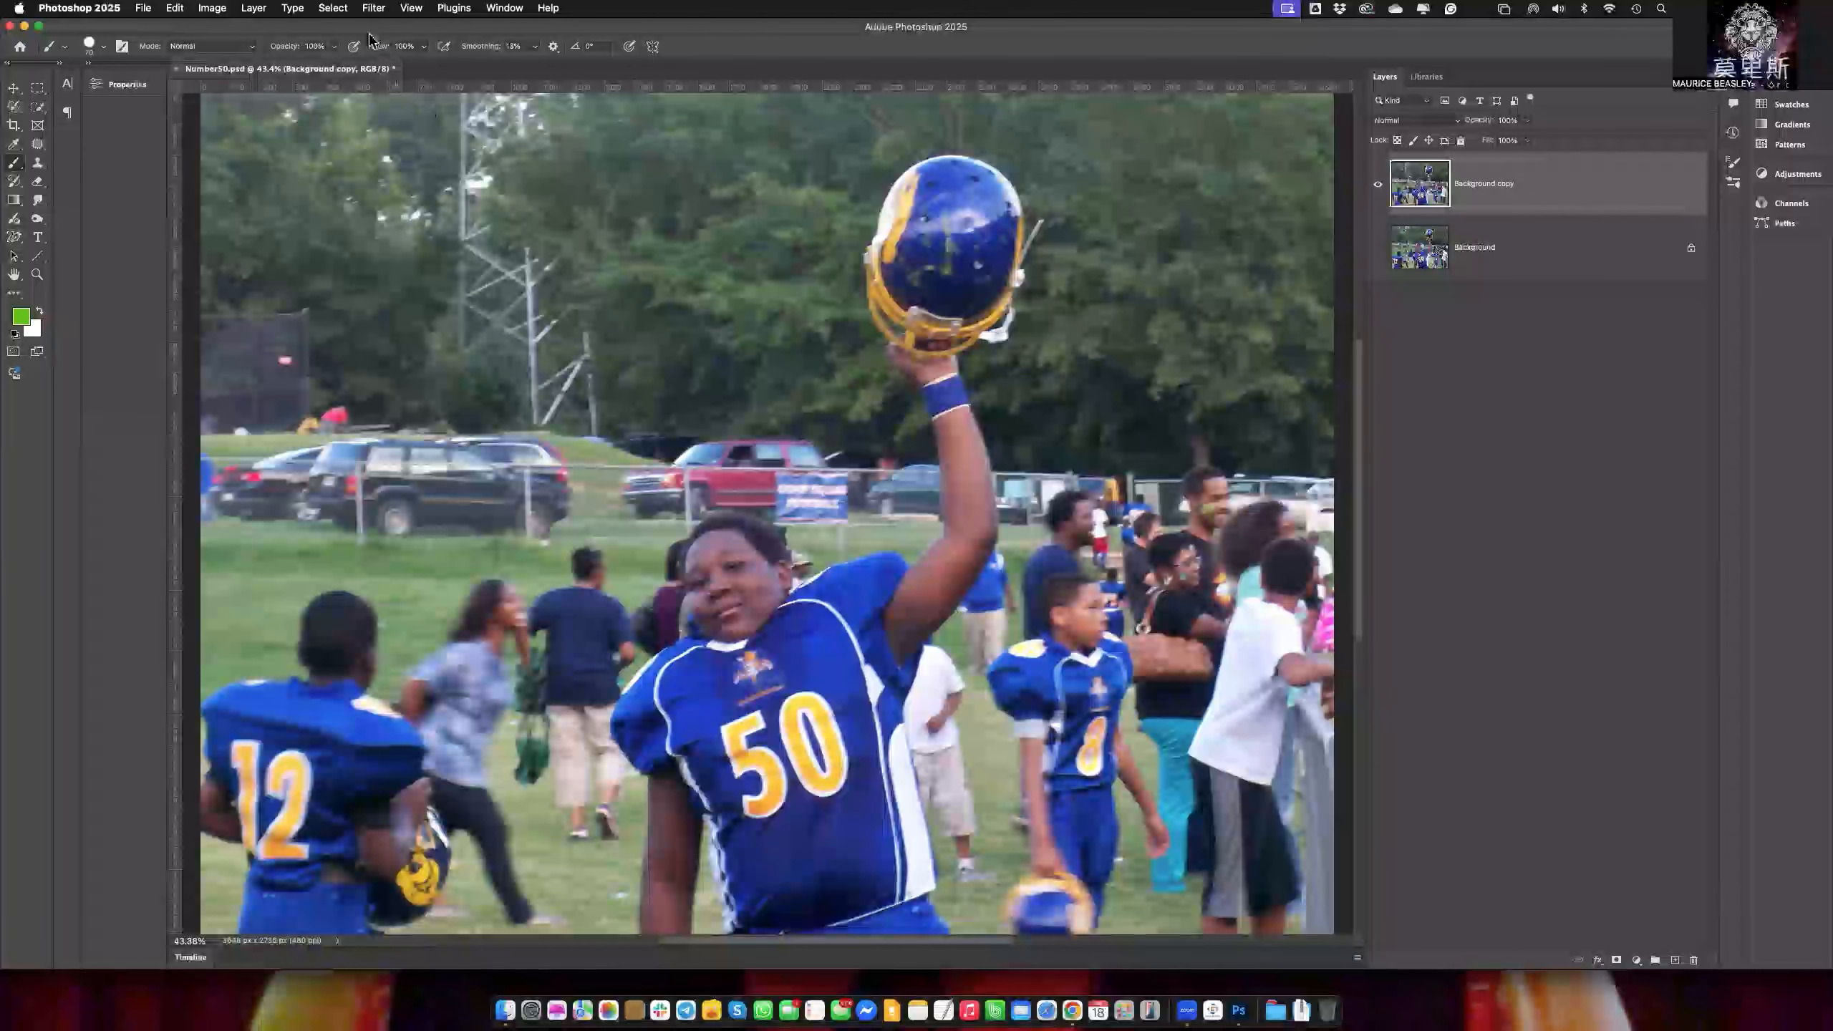
# Load the saved outLine channel as a new selection and turn it into a layer mask on the Background copy layer
pyautogui.click(334, 9)
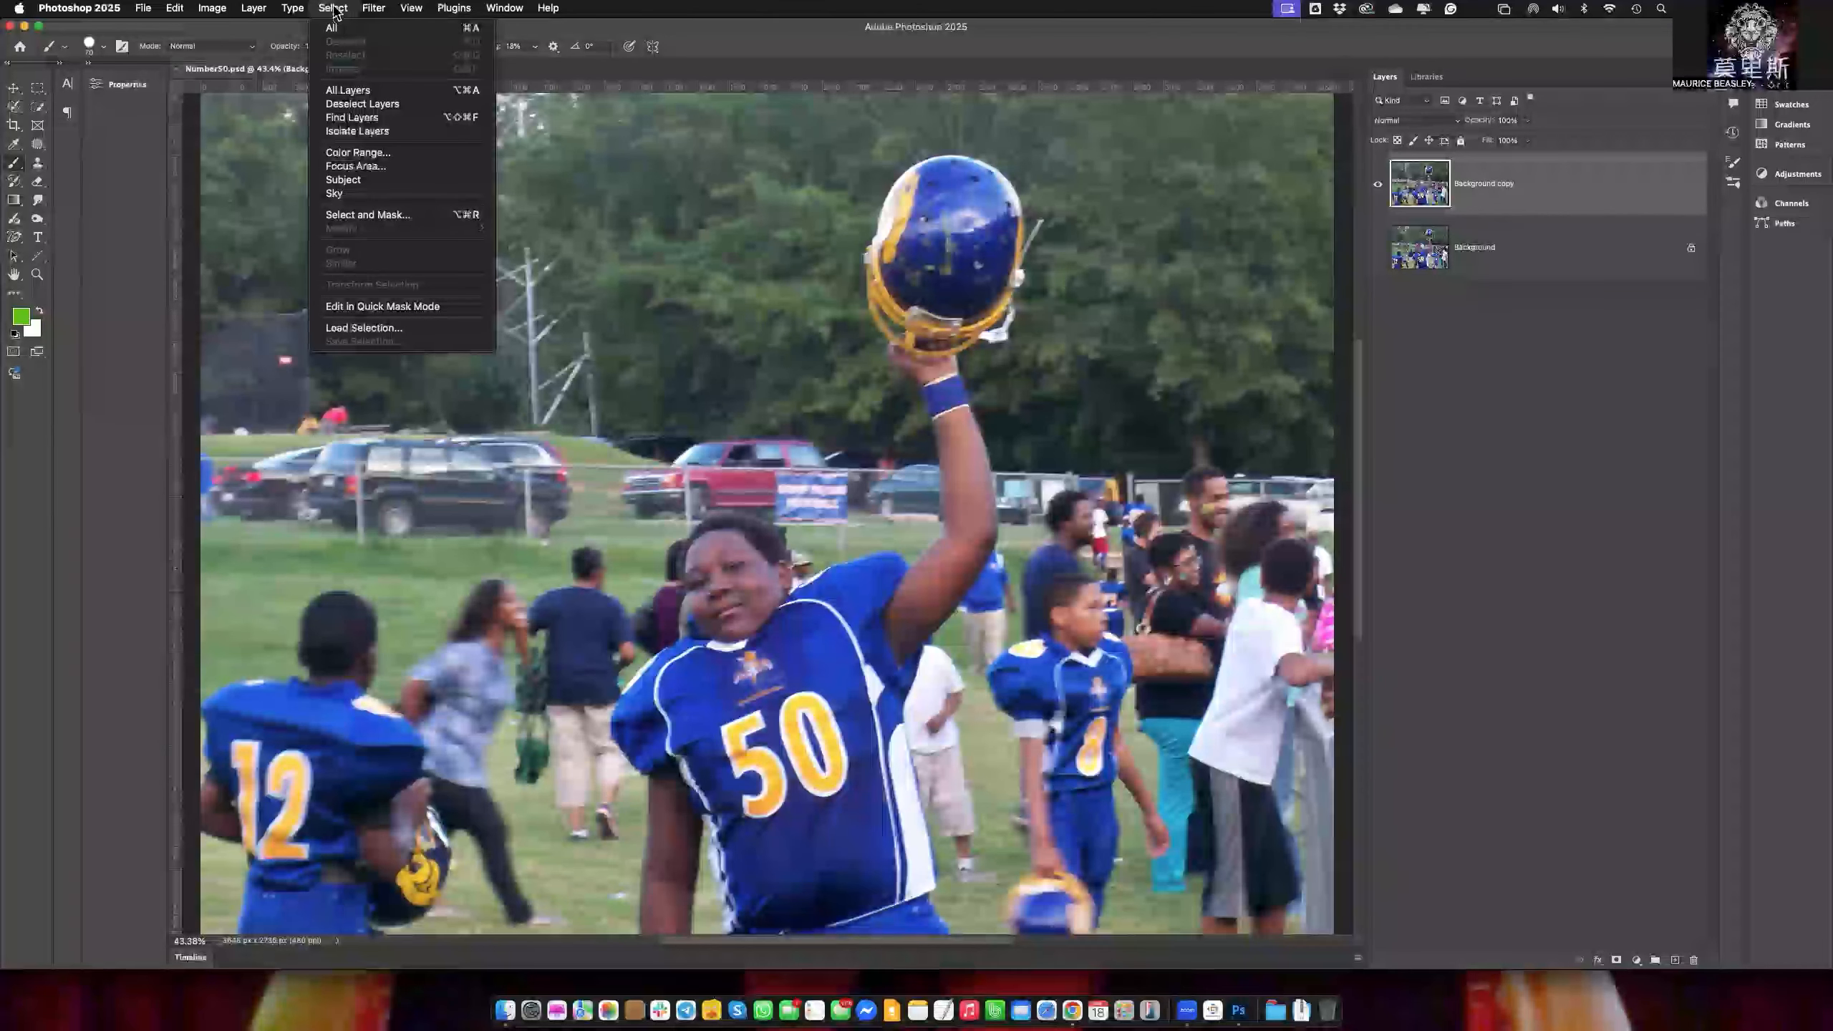
pyautogui.click(398, 331)
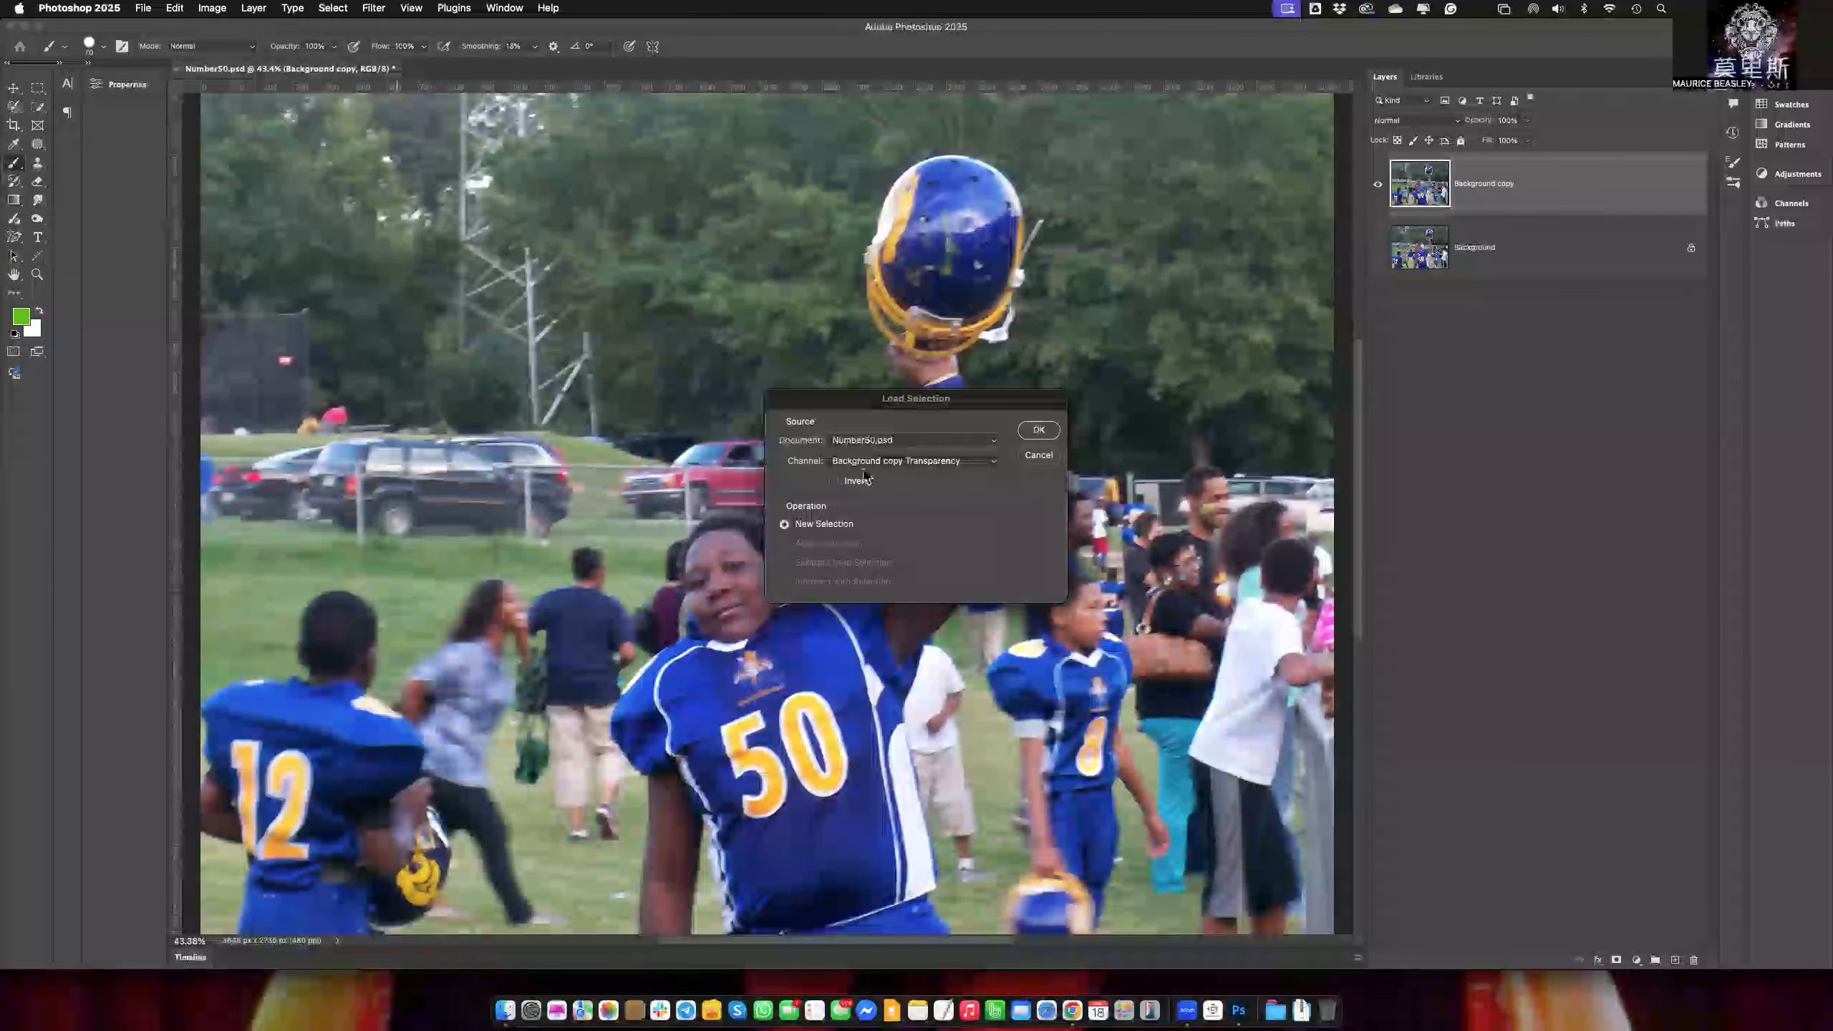
pyautogui.click(891, 462)
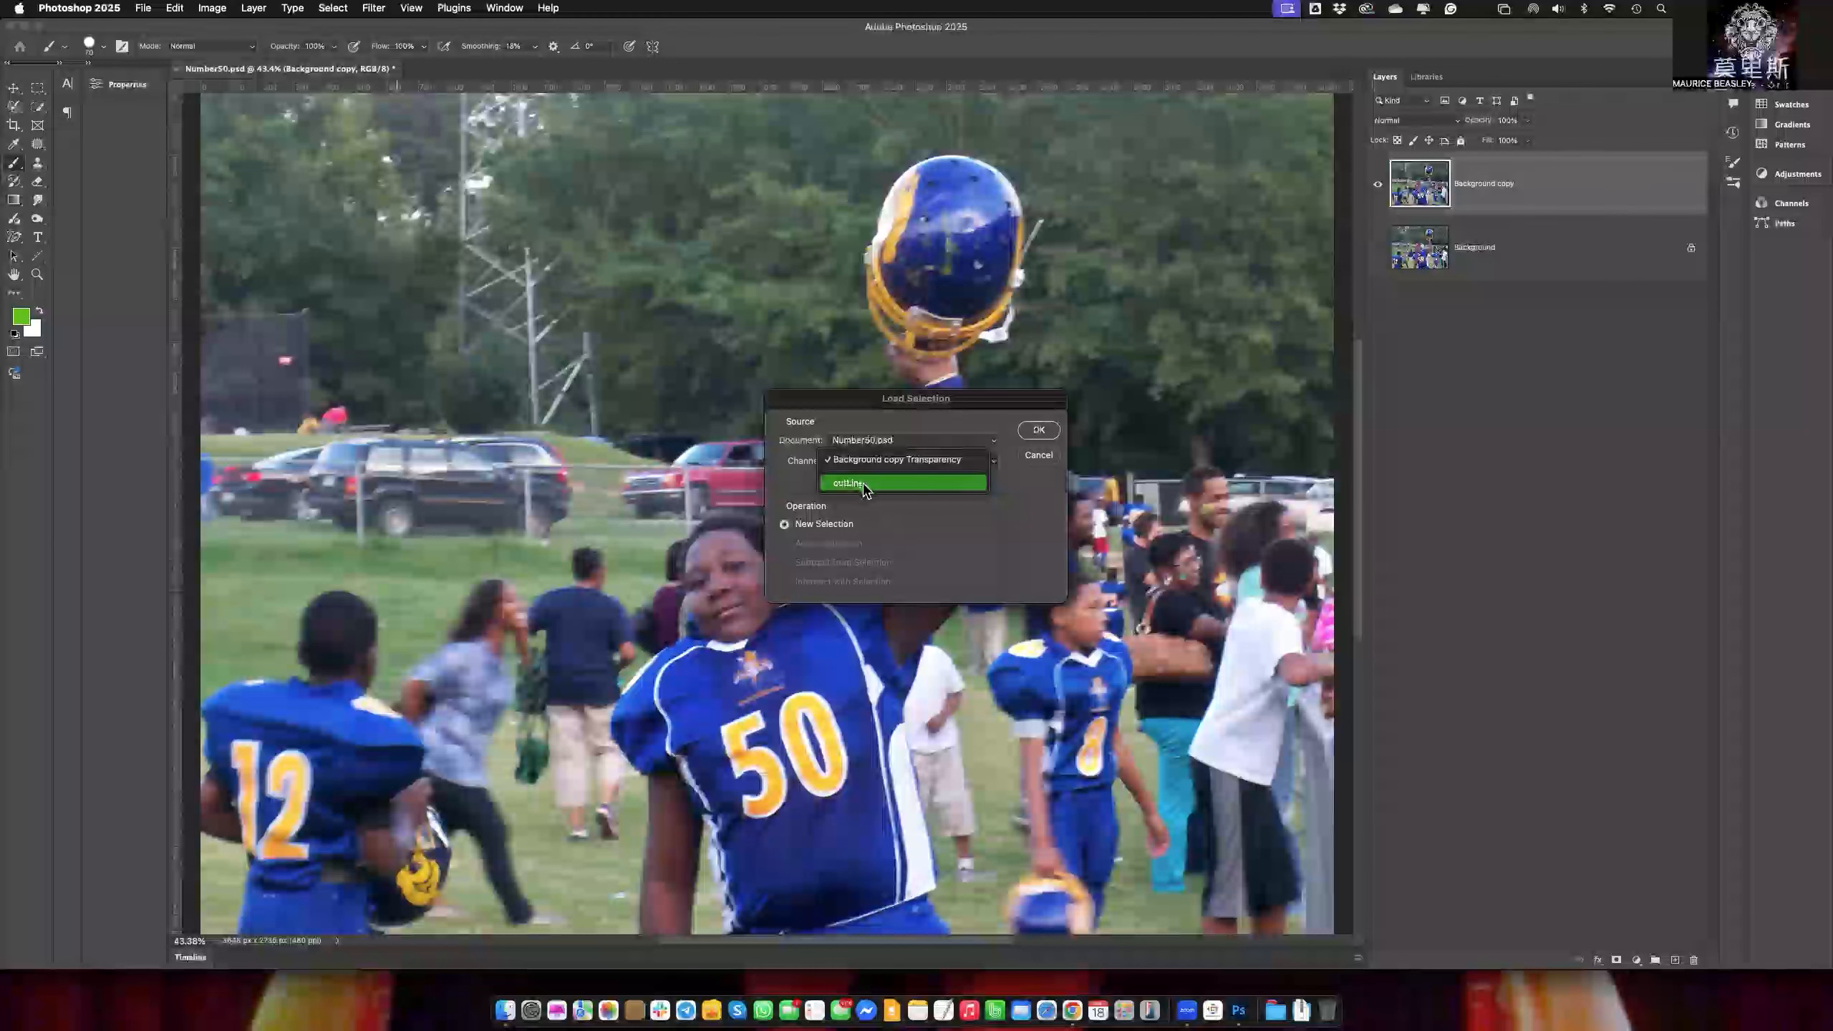
pyautogui.click(865, 489)
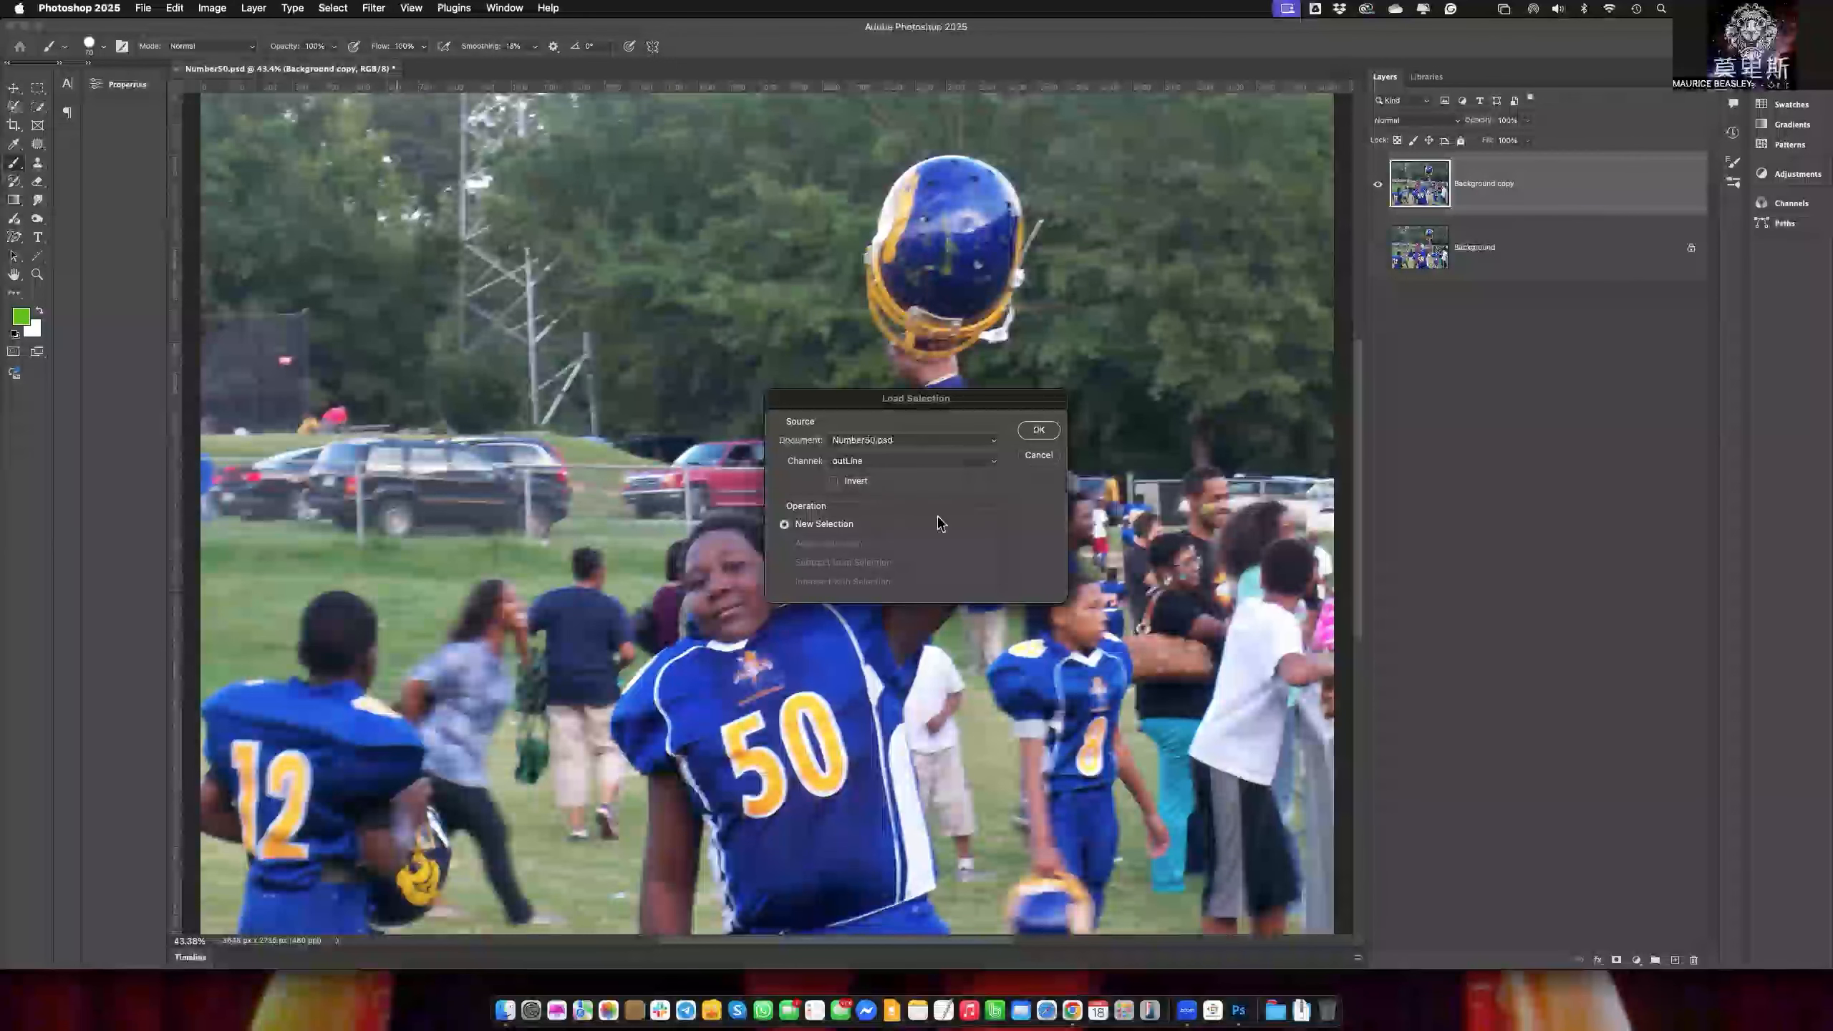
pyautogui.click(1038, 429)
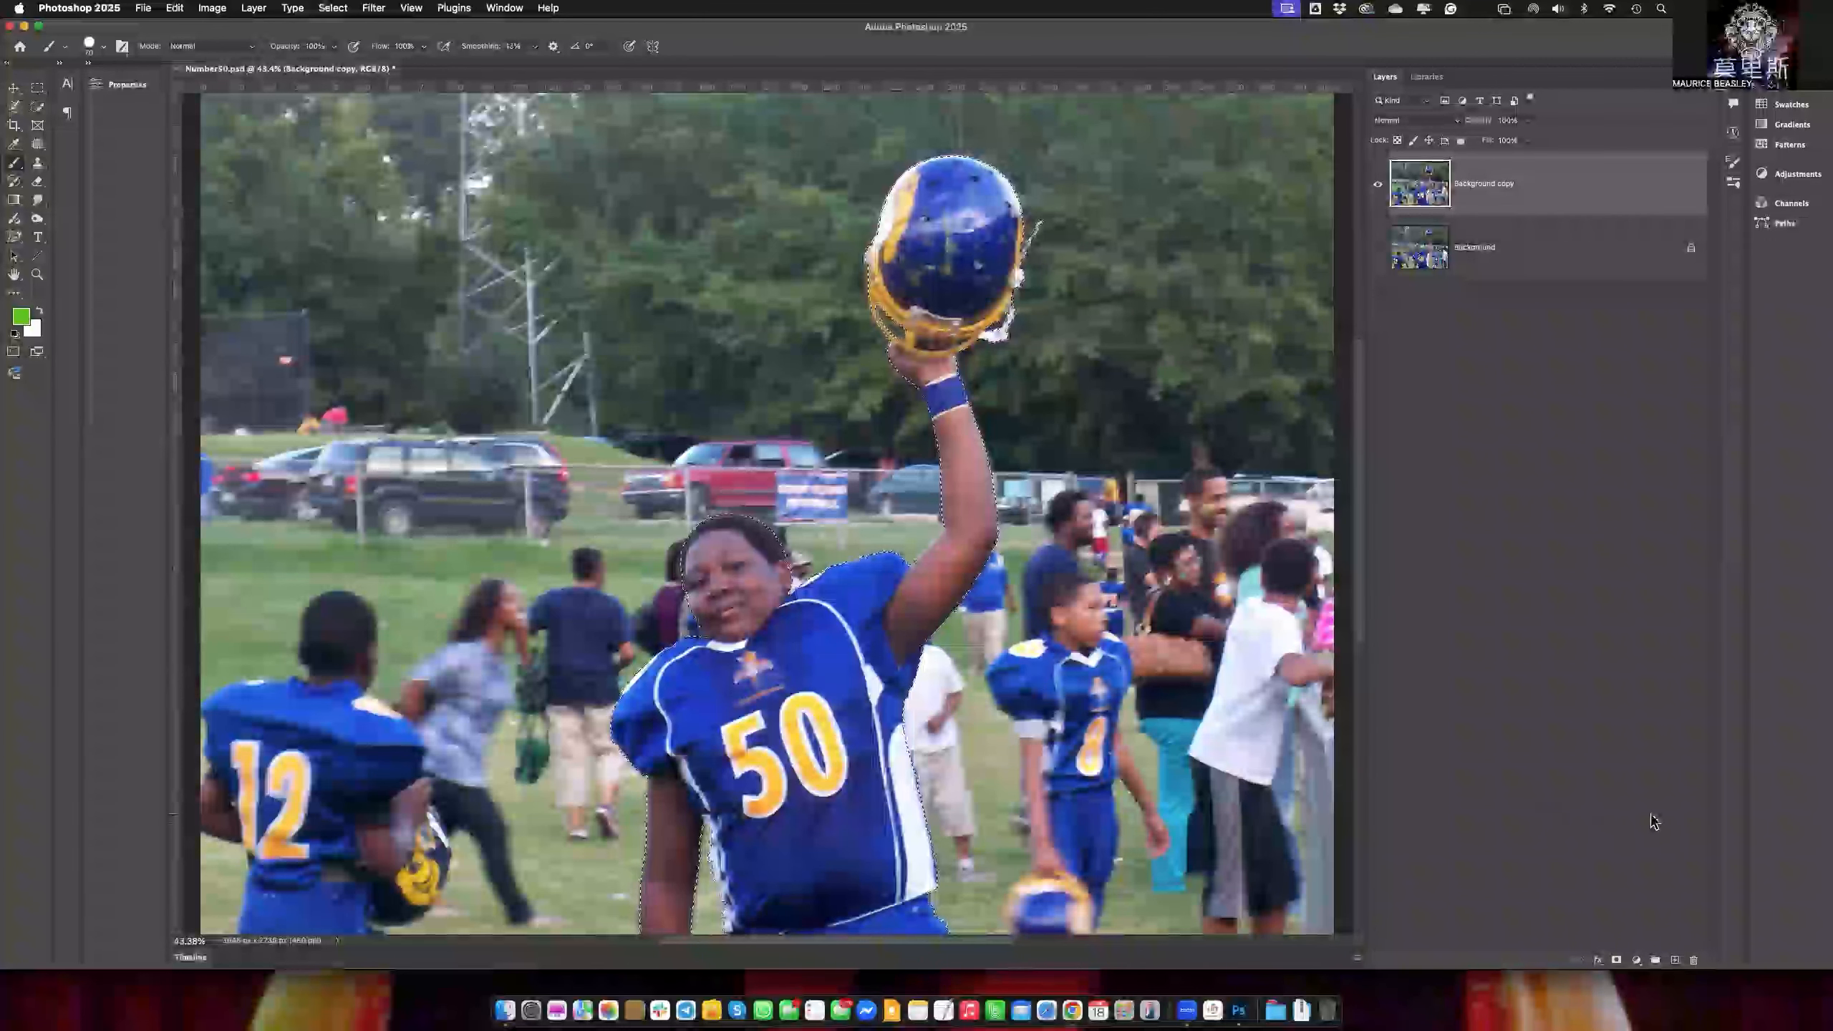
pyautogui.click(1616, 961)
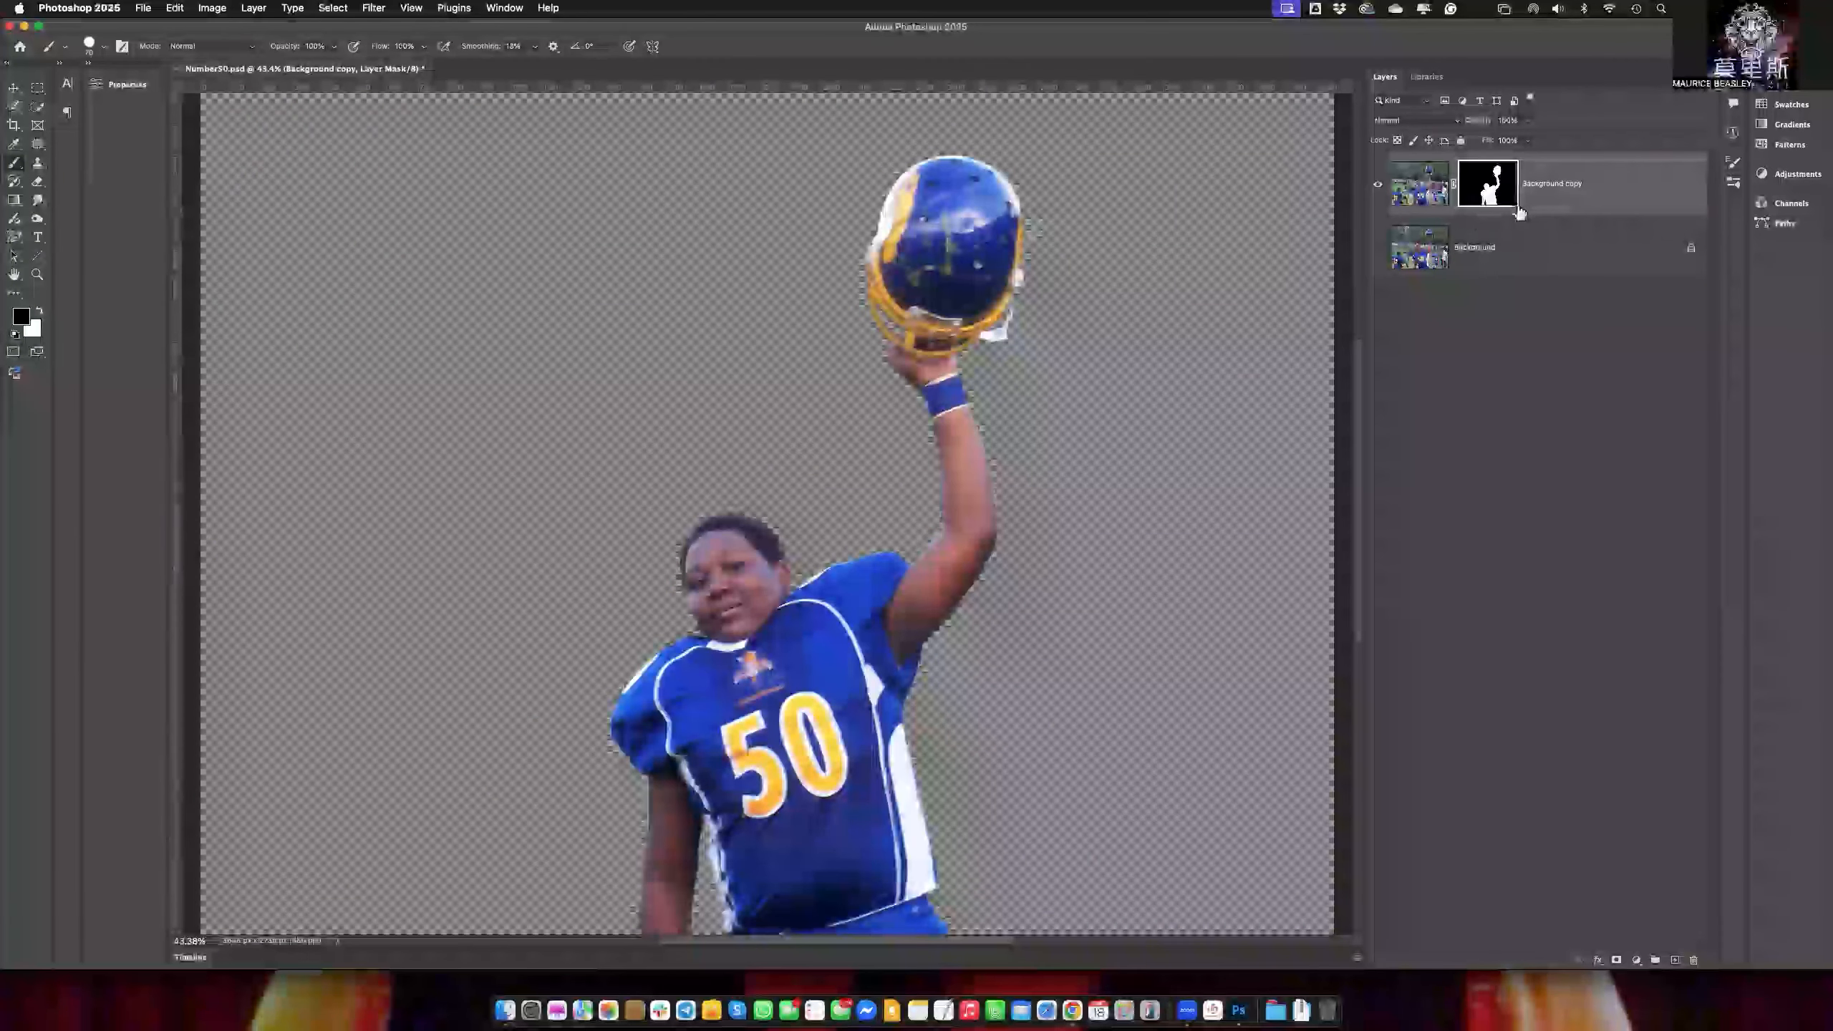